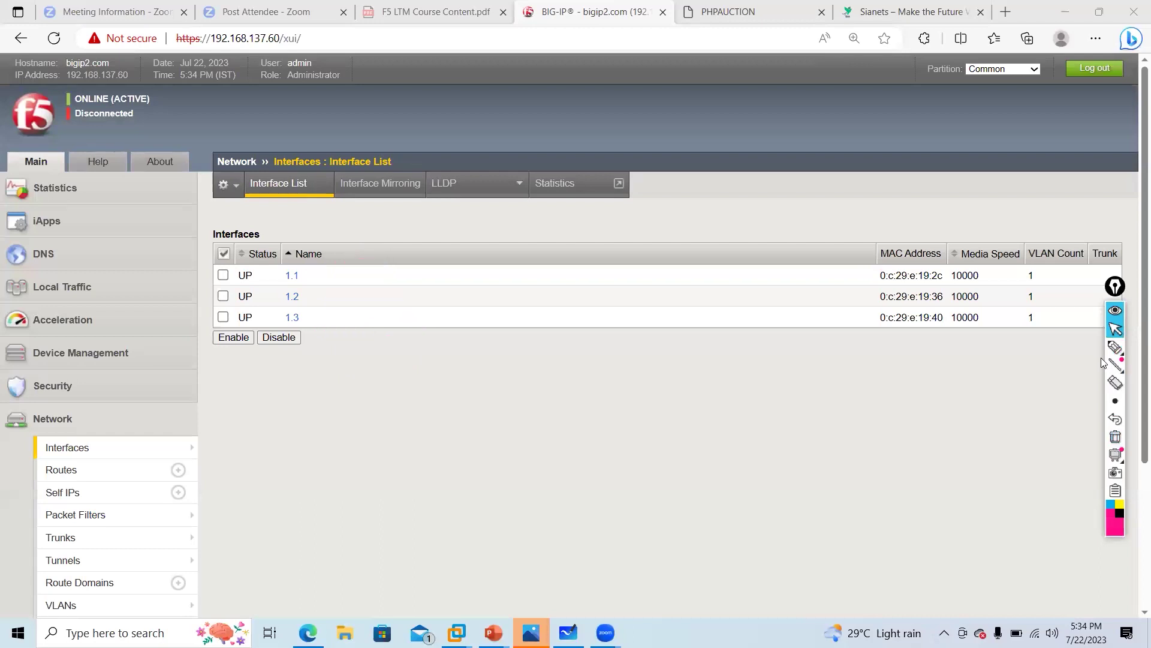
Step: With the pen, write "Ext = 192.168.1.0/24" with an arrow to "VIP = website URL + Port" and a circled "80,443" beneath
left_click(1115, 347)
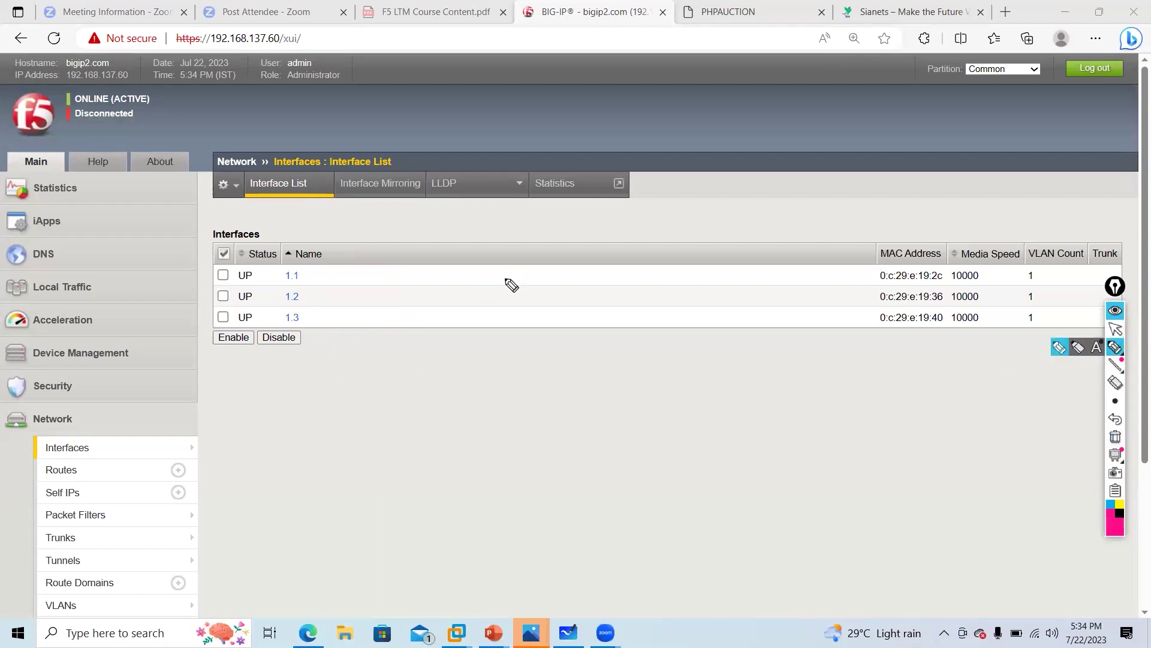
mouse_move(507, 269)
left_mouse_down()
mouse_move(534, 285)
mouse_move(548, 267)
mouse_move(577, 293)
mouse_move(622, 280)
mouse_move(645, 298)
mouse_move(757, 289)
mouse_move(806, 311)
left_mouse_up()
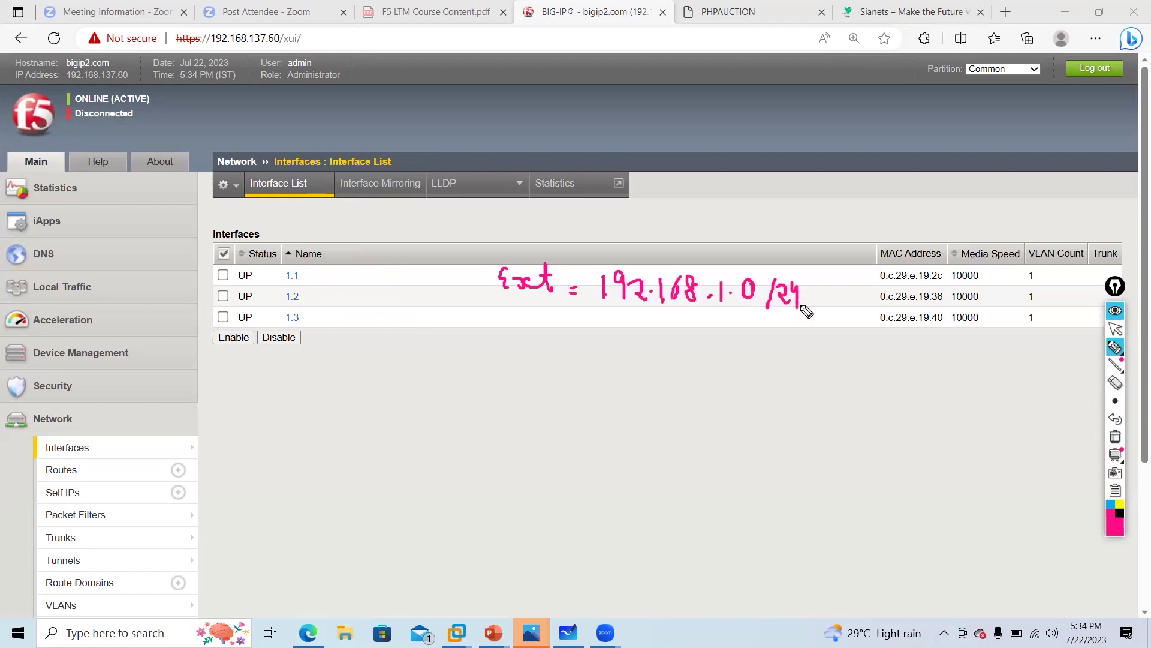
mouse_move(702, 329)
left_mouse_down()
mouse_move(702, 355)
mouse_move(730, 387)
mouse_move(836, 376)
mouse_move(899, 384)
mouse_move(929, 367)
mouse_move(945, 383)
mouse_move(1002, 360)
mouse_move(1023, 380)
mouse_move(1043, 375)
mouse_move(1028, 358)
left_mouse_up()
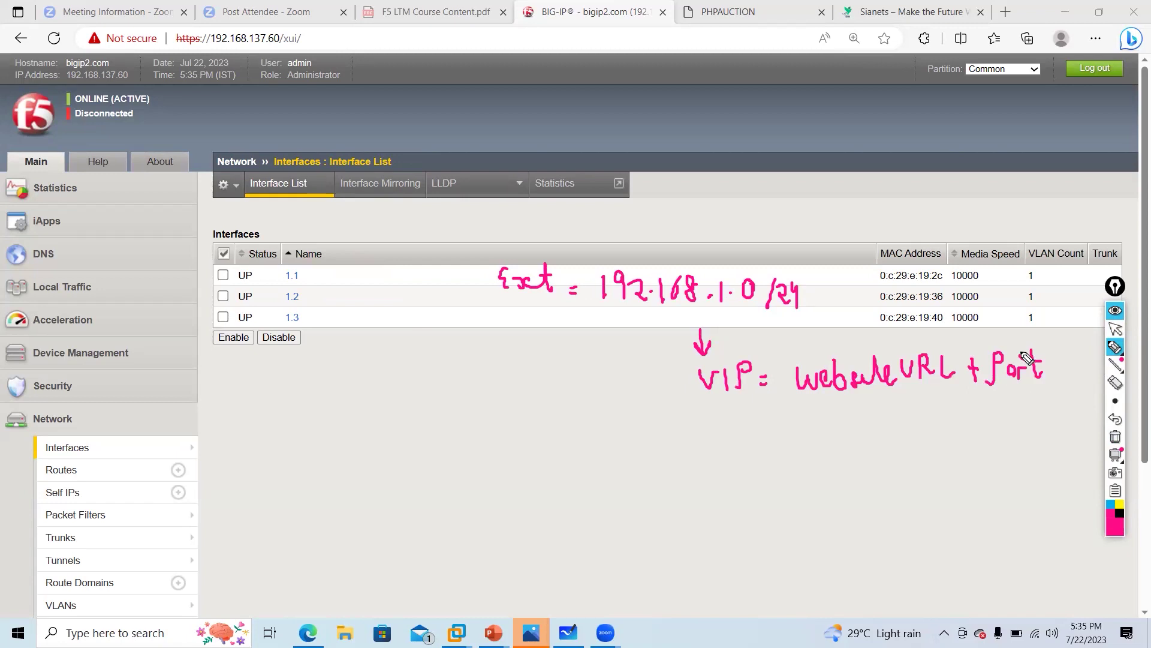
mouse_move(946, 412)
left_mouse_down()
mouse_move(967, 427)
mouse_move(1022, 426)
mouse_move(923, 414)
mouse_move(995, 469)
left_mouse_up()
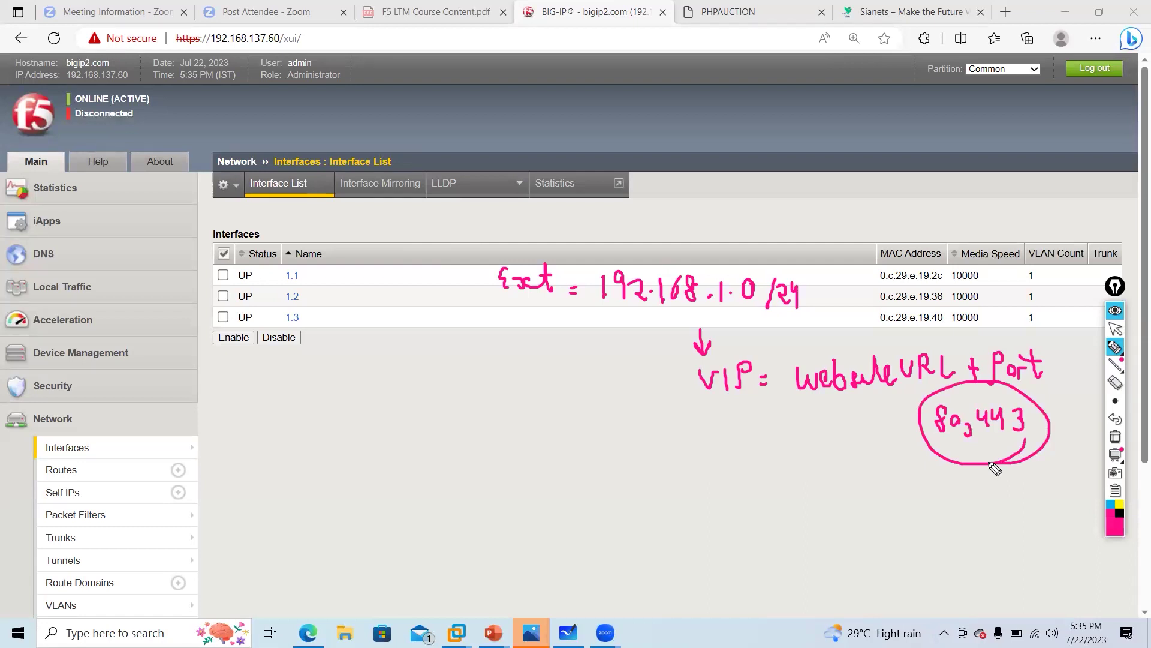
Step: Draw an arrow from the VIP note down to a circled "PHP" and link it to a circled "10.2.2.80"
left_click_drag(711, 401, 712, 434)
mouse_move(706, 420)
left_mouse_down()
mouse_move(714, 436)
mouse_move(731, 423)
left_mouse_up()
mouse_move(664, 498)
left_mouse_down()
mouse_move(686, 480)
mouse_move(731, 480)
left_mouse_up()
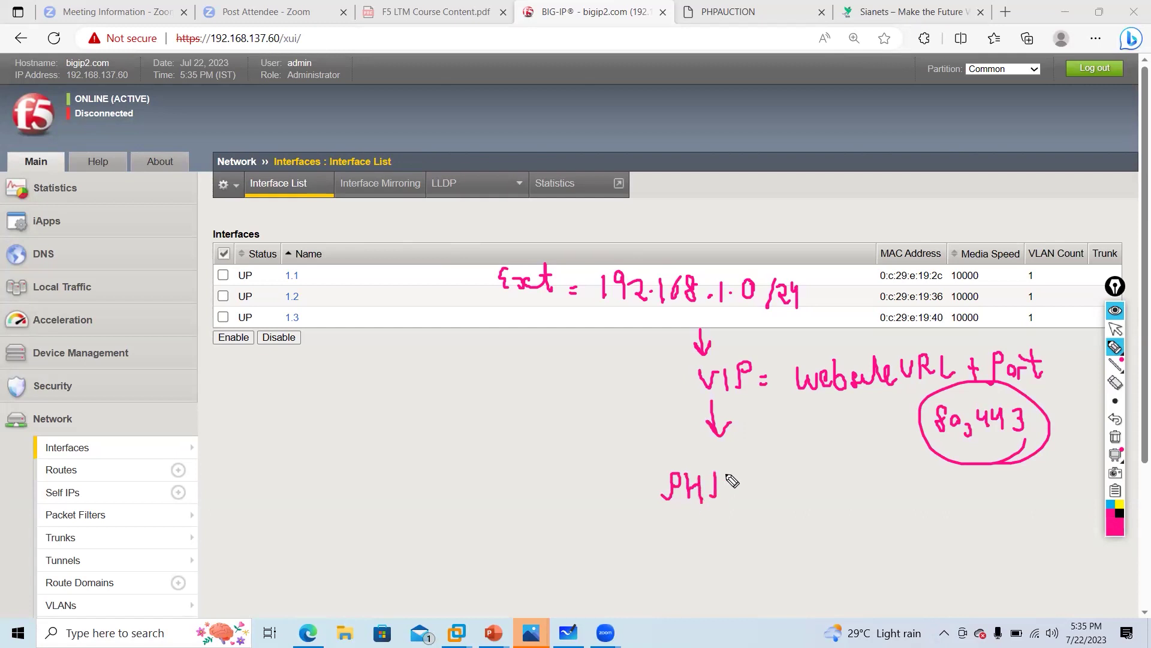
left_click_drag(642, 471, 730, 501)
mouse_move(729, 454)
left_mouse_down()
mouse_move(763, 516)
mouse_move(804, 478)
mouse_move(826, 503)
mouse_move(853, 487)
mouse_move(898, 495)
mouse_move(910, 473)
mouse_move(934, 498)
mouse_move(866, 540)
mouse_move(944, 474)
mouse_move(905, 531)
left_mouse_up()
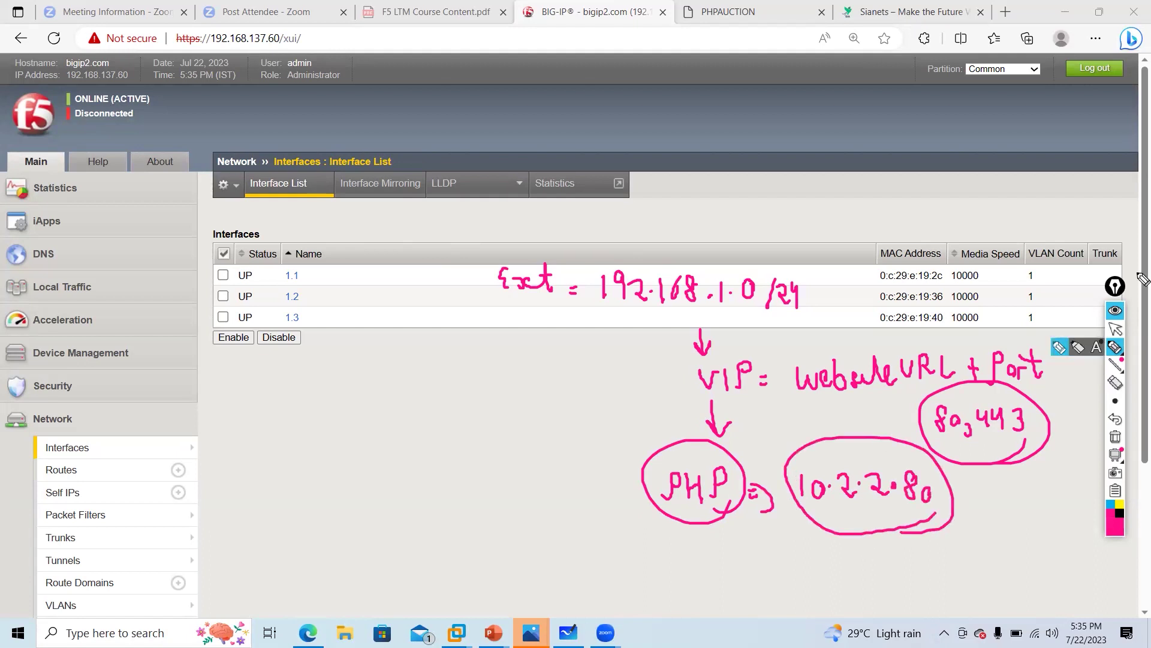
Step: Open the members of the PoolofASM pool under Local Traffic and clear all pen annotations
left_click(1115, 328)
left_click(59, 294)
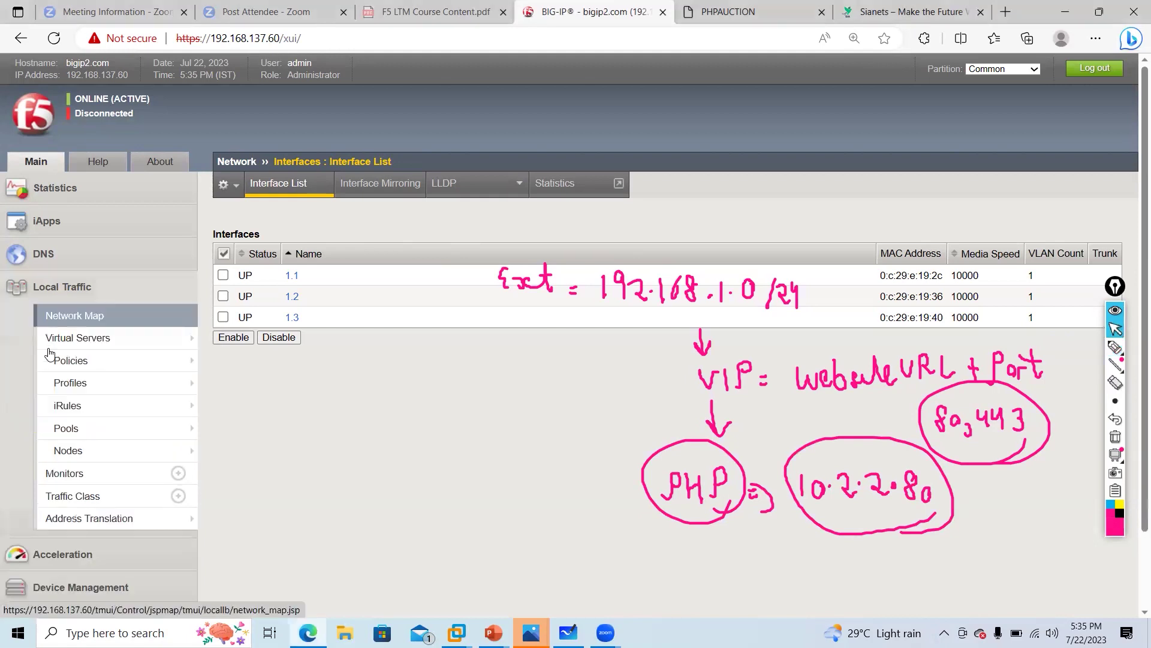
left_click(60, 430)
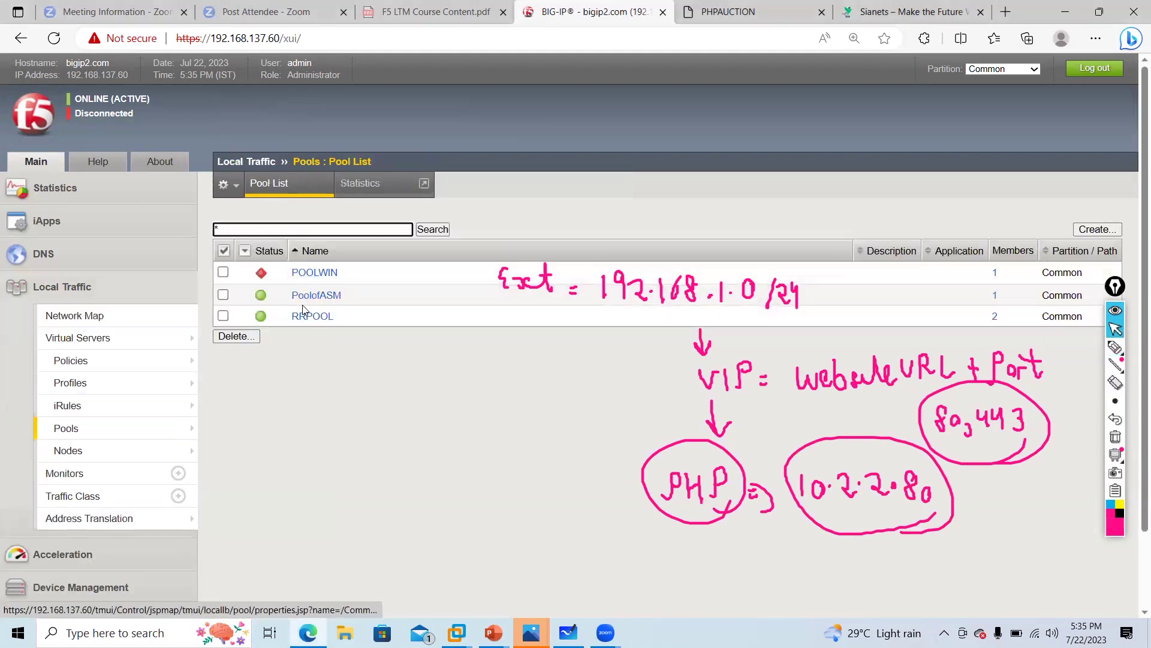
left_click(306, 297)
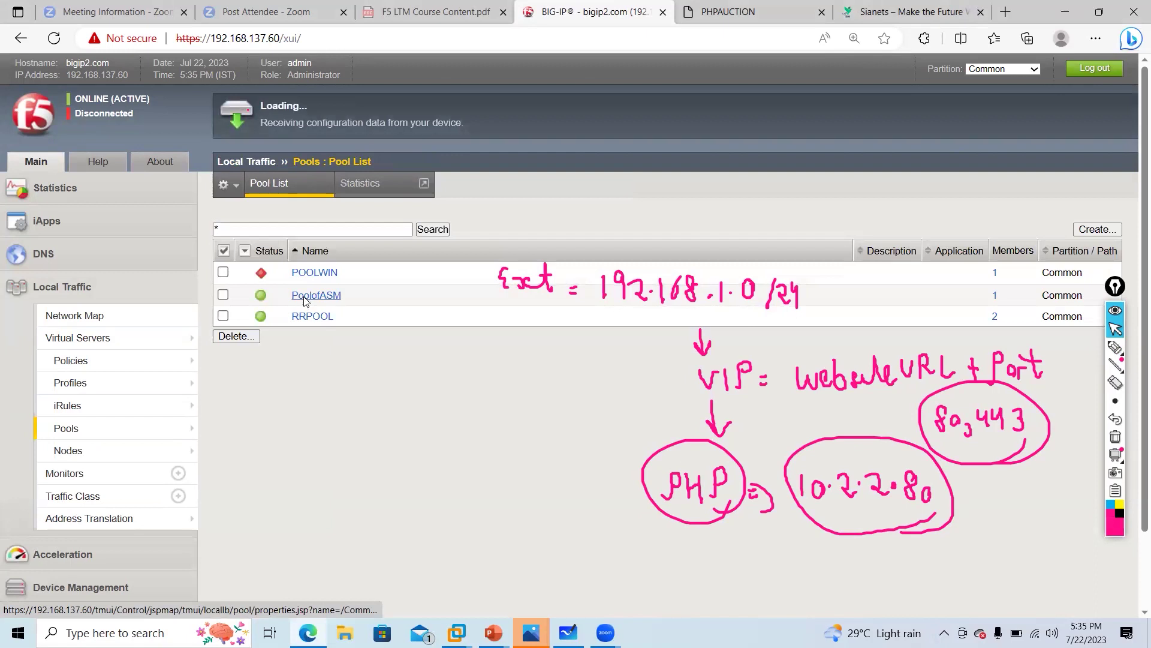
left_click(367, 182)
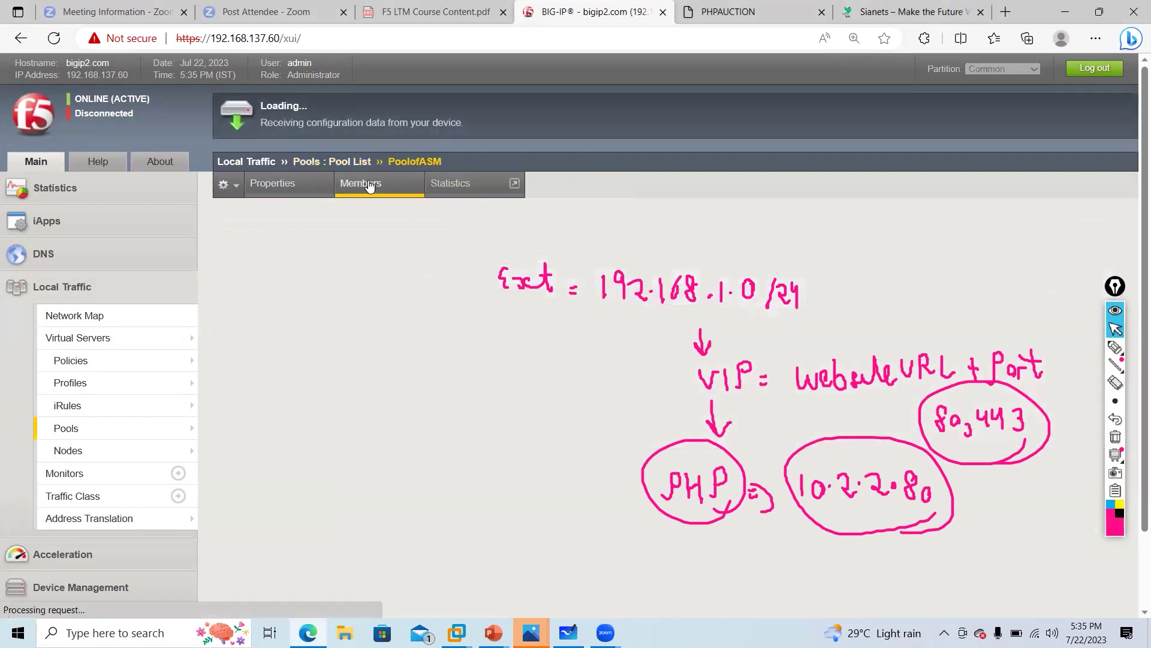
left_click(1117, 438)
Step: Write a circled "PHP" above the pool member and sketch a circled "C" connected by a dashed line to a circled "F5"
left_click(1115, 348)
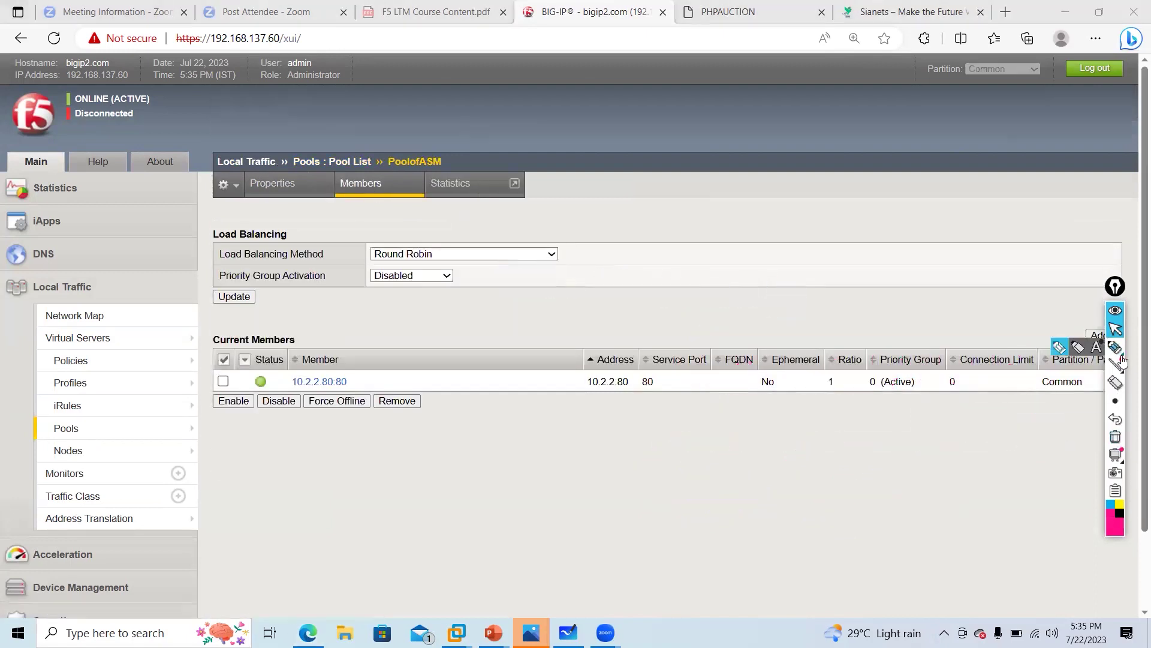
mouse_move(418, 329)
left_mouse_down()
mouse_move(403, 339)
mouse_move(399, 377)
mouse_move(456, 337)
mouse_move(488, 334)
mouse_move(442, 311)
mouse_move(468, 357)
mouse_move(490, 347)
mouse_move(485, 332)
mouse_move(474, 355)
left_mouse_up()
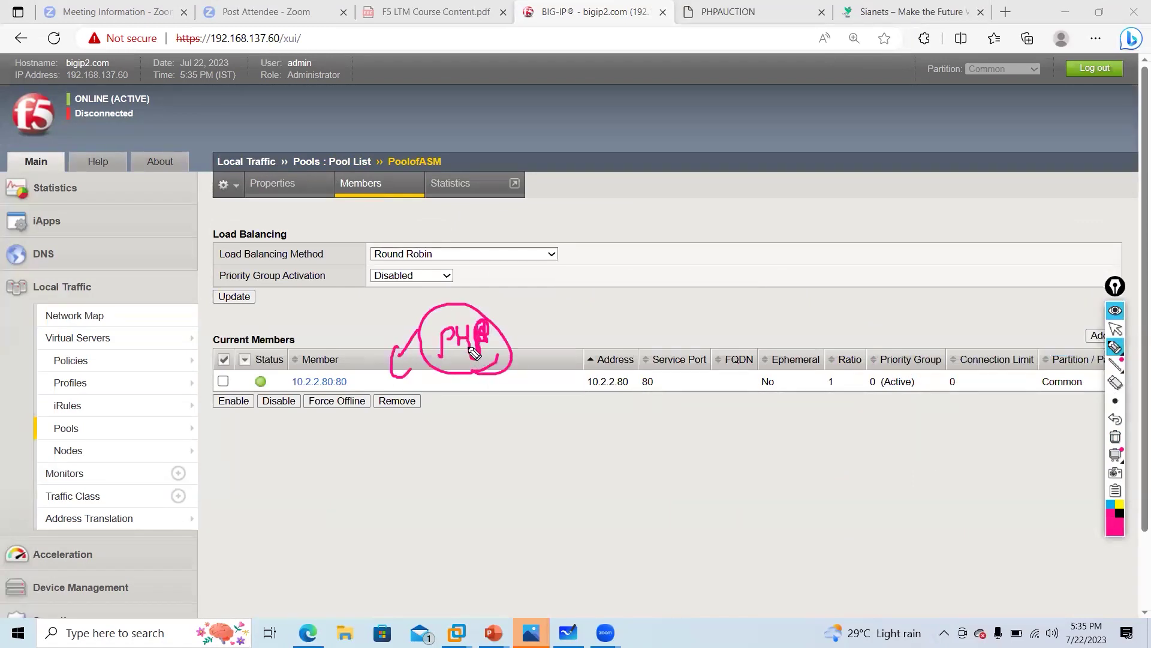
mouse_move(599, 271)
left_mouse_down()
mouse_move(591, 310)
mouse_move(621, 255)
mouse_move(620, 286)
mouse_move(652, 280)
left_mouse_up()
left_click_drag(663, 280, 698, 275)
left_click(700, 265)
left_click_drag(725, 276, 753, 276)
mouse_move(820, 262)
left_mouse_down()
mouse_move(838, 286)
mouse_move(819, 273)
left_mouse_up()
mouse_move(783, 313)
left_mouse_down()
mouse_move(793, 290)
mouse_move(804, 316)
left_mouse_up()
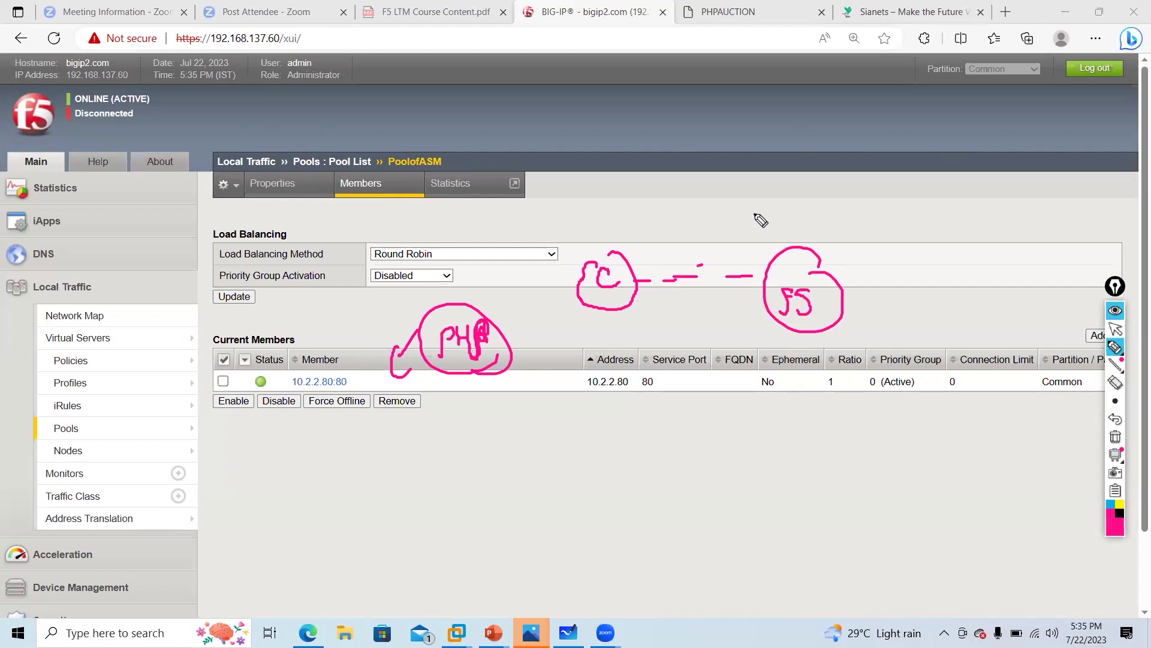
Step: Add a circled "VIP" above F5 and a downward arrow below F5, and note "aws.com + Port" beside the VIP
mouse_move(755, 210)
left_mouse_down()
mouse_move(774, 210)
mouse_move(782, 237)
mouse_move(807, 223)
mouse_move(792, 250)
left_mouse_up()
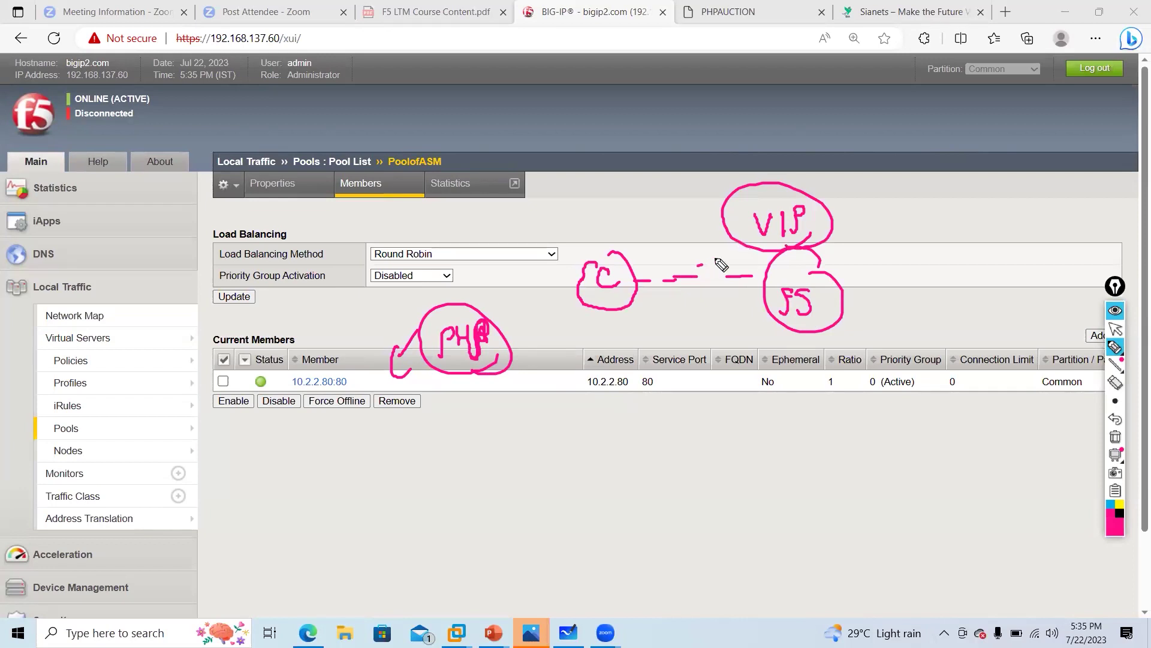
left_click_drag(801, 334, 804, 390)
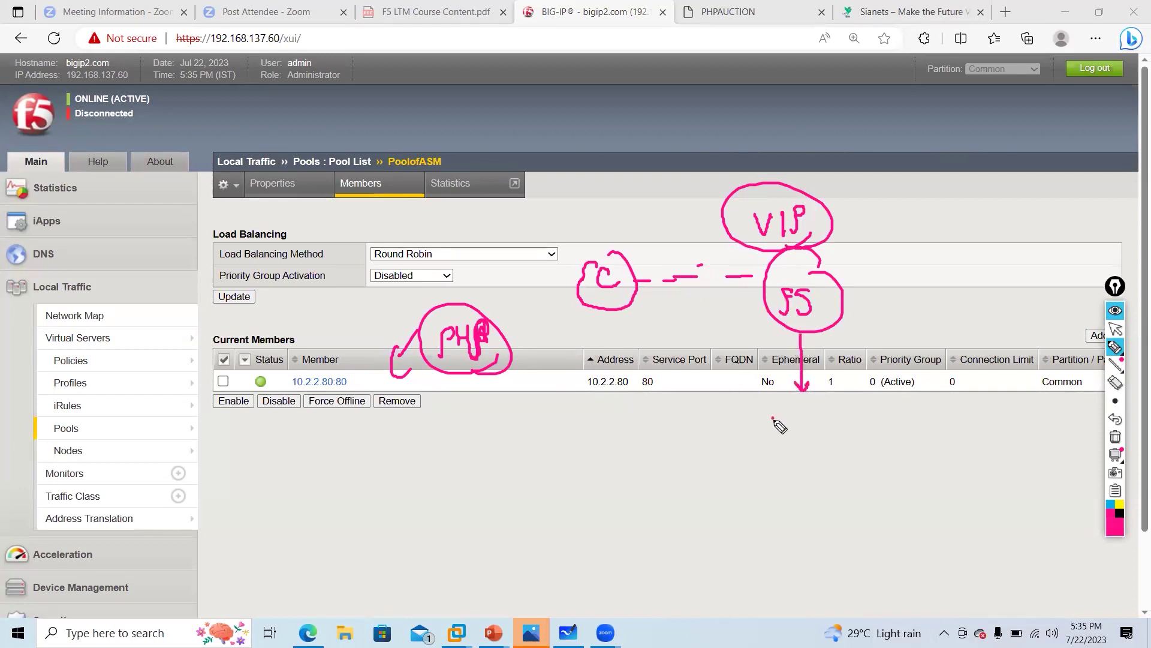
left_click_drag(848, 206, 863, 204)
left_click_drag(848, 213, 998, 195)
left_click_drag(923, 222, 938, 221)
mouse_move(930, 214)
left_mouse_down()
mouse_move(931, 238)
mouse_move(947, 241)
left_mouse_up()
left_click_drag(948, 220, 989, 239)
left_click_drag(992, 223, 978, 223)
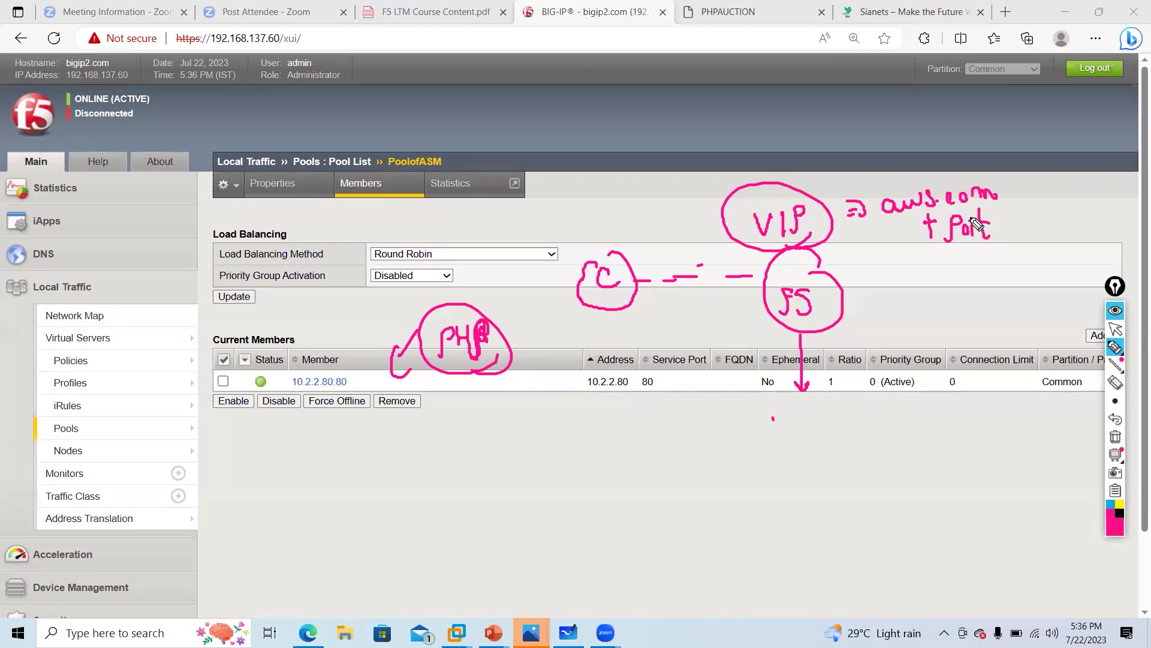
Step: Draw an arrow from the aws.com note to a circled "DNS", and write "192.168.1.60" above the VIP with an arrow from the client
mouse_move(935, 261)
left_mouse_down()
mouse_move(936, 291)
mouse_move(944, 271)
mouse_move(931, 325)
left_mouse_up()
mouse_move(943, 326)
left_mouse_down()
mouse_move(960, 306)
mouse_move(960, 350)
left_mouse_up()
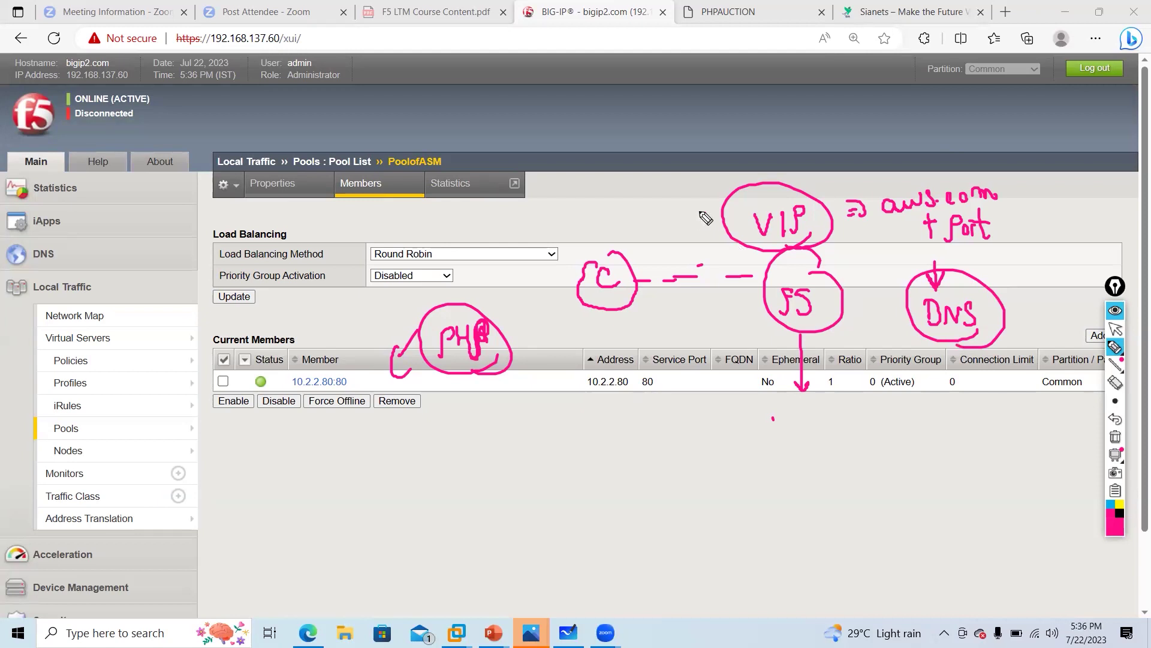
left_click_drag(698, 112, 698, 133)
mouse_move(718, 108)
left_mouse_down()
mouse_move(737, 133)
mouse_move(755, 133)
left_mouse_up()
left_click(741, 129)
left_click_drag(772, 111, 766, 123)
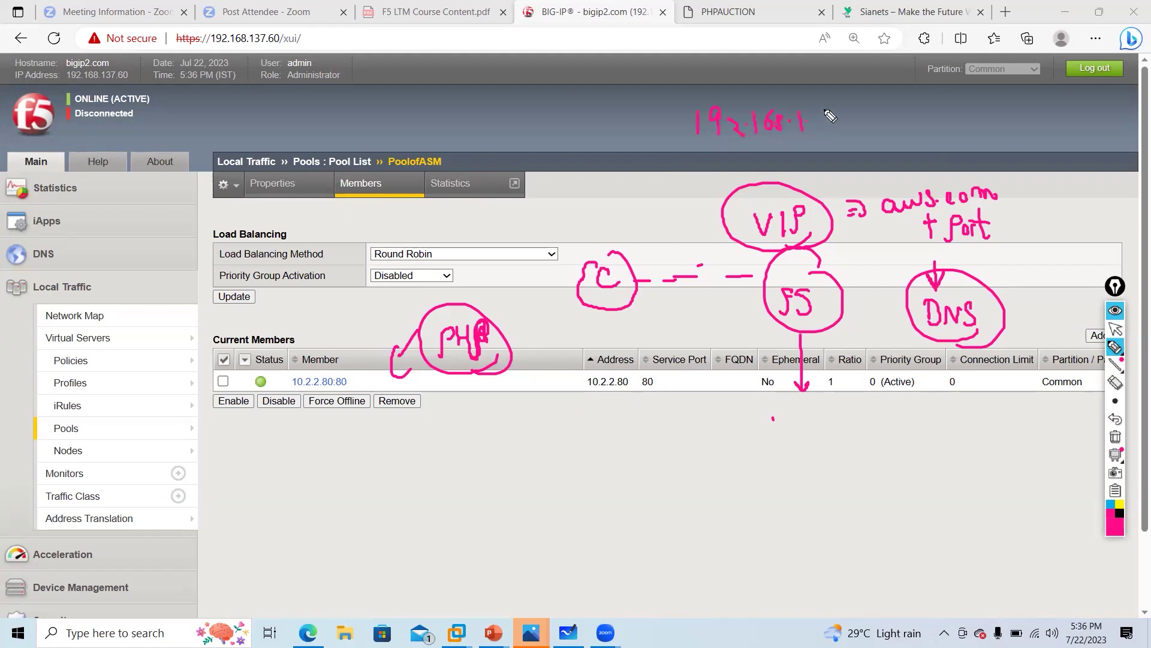
left_click_drag(839, 115, 836, 129)
left_click_drag(649, 221, 715, 173)
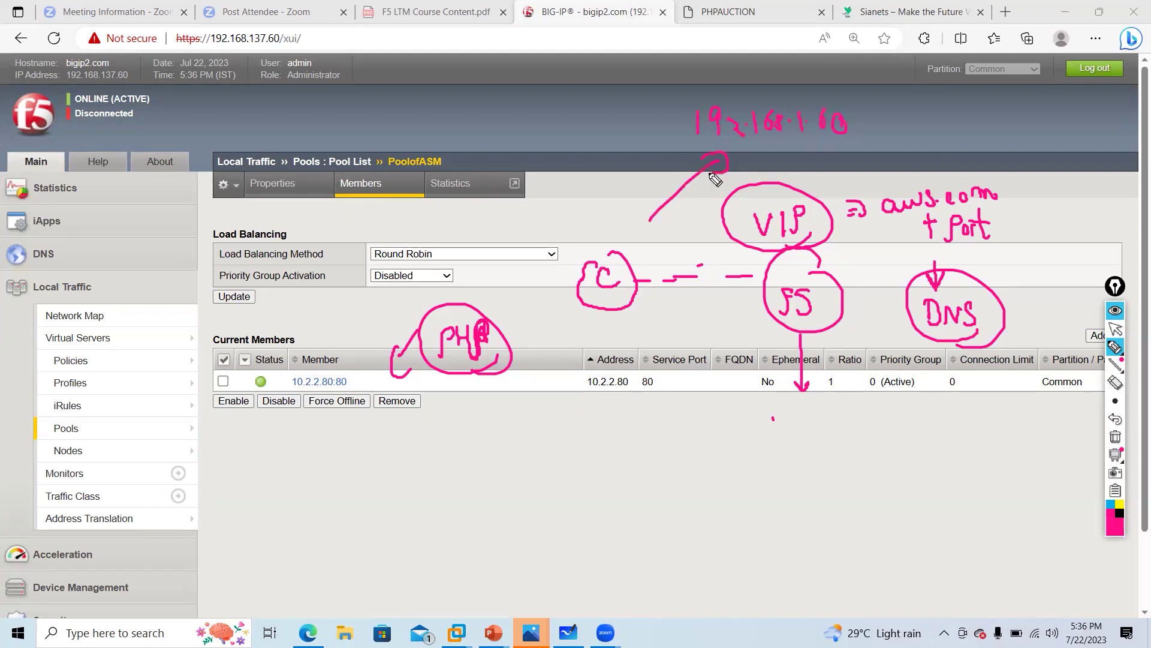
Step: Draw an arrow from F5 to a circled "S1" labelled "10.2.2.80", and outline the 192.168.1.60 address with an arrow to S1
mouse_move(848, 327)
left_mouse_down()
mouse_move(952, 393)
mouse_move(944, 414)
mouse_move(1001, 427)
left_mouse_up()
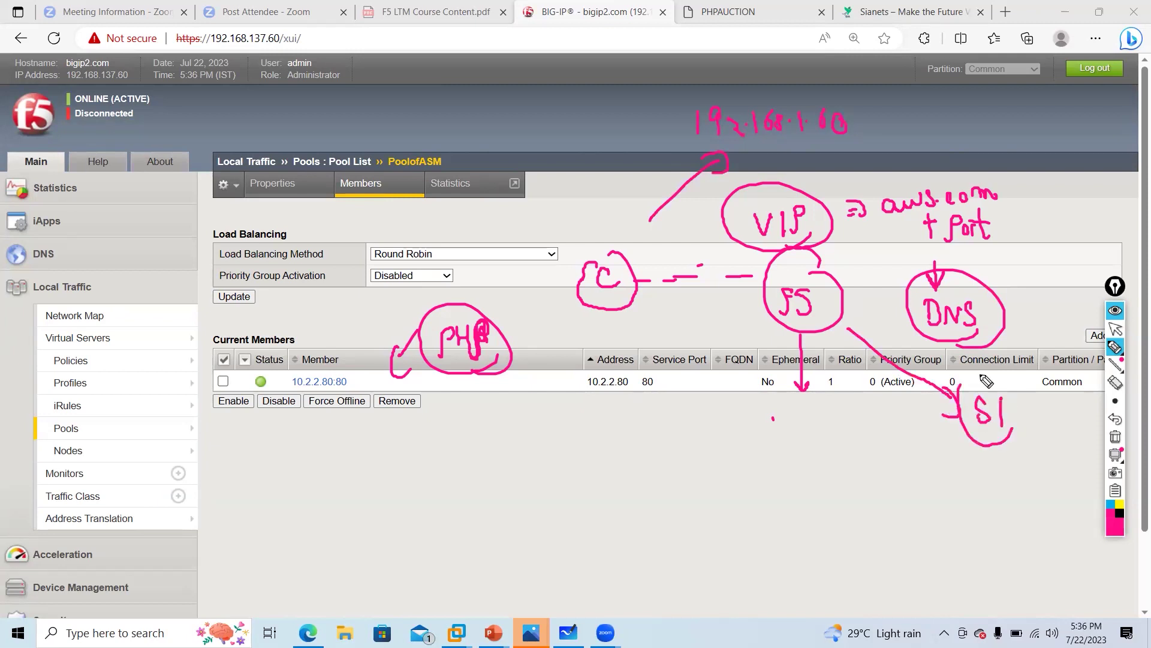
mouse_move(989, 376)
left_mouse_down()
mouse_move(1013, 449)
mouse_move(963, 489)
left_mouse_up()
mouse_move(978, 474)
left_mouse_down()
mouse_move(1019, 487)
mouse_move(1055, 480)
mouse_move(1053, 463)
left_mouse_up()
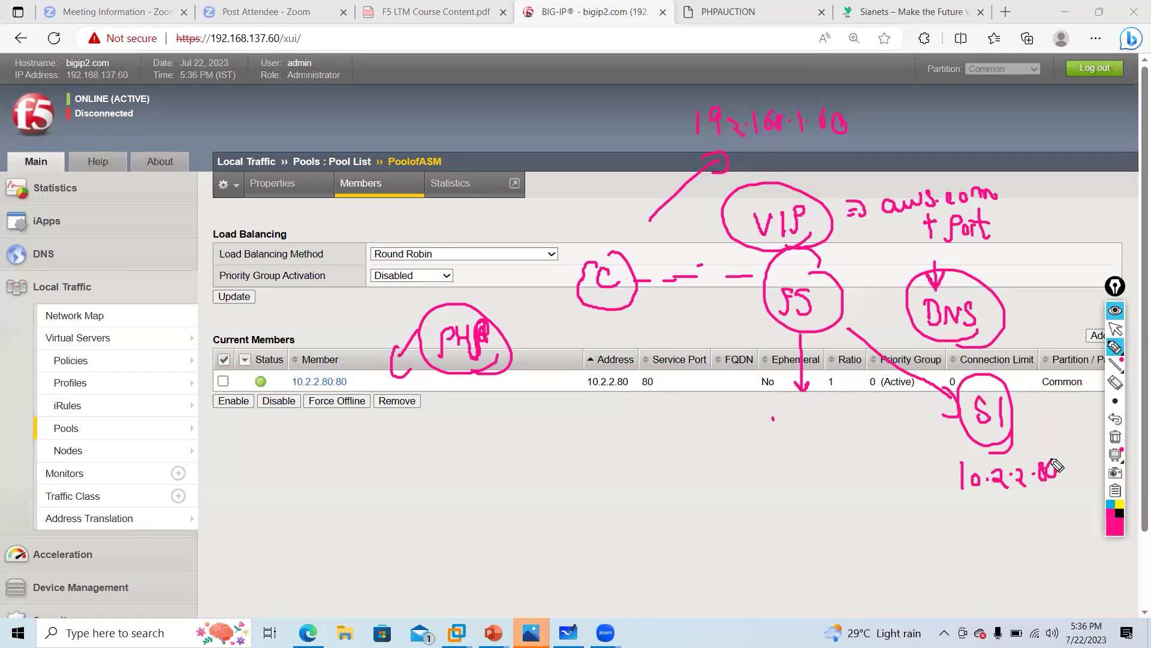
mouse_move(664, 151)
left_mouse_down()
mouse_move(855, 144)
mouse_move(717, 86)
mouse_move(686, 146)
left_mouse_up()
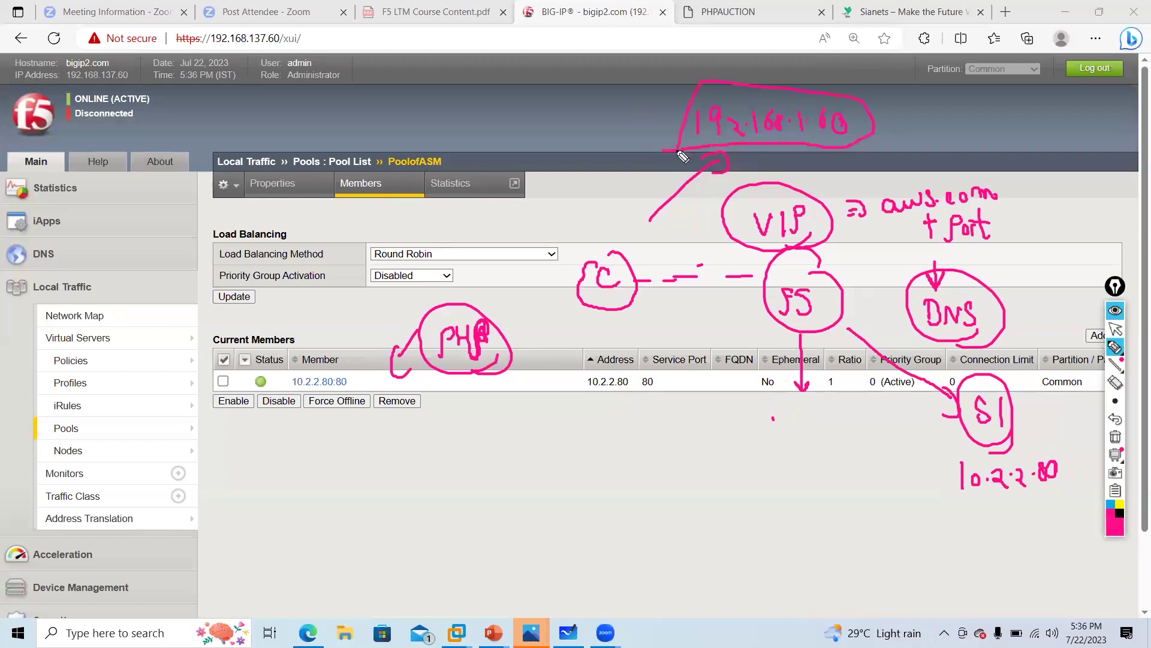
mouse_move(865, 138)
left_mouse_down()
mouse_move(882, 246)
mouse_move(934, 414)
mouse_move(929, 442)
left_mouse_up()
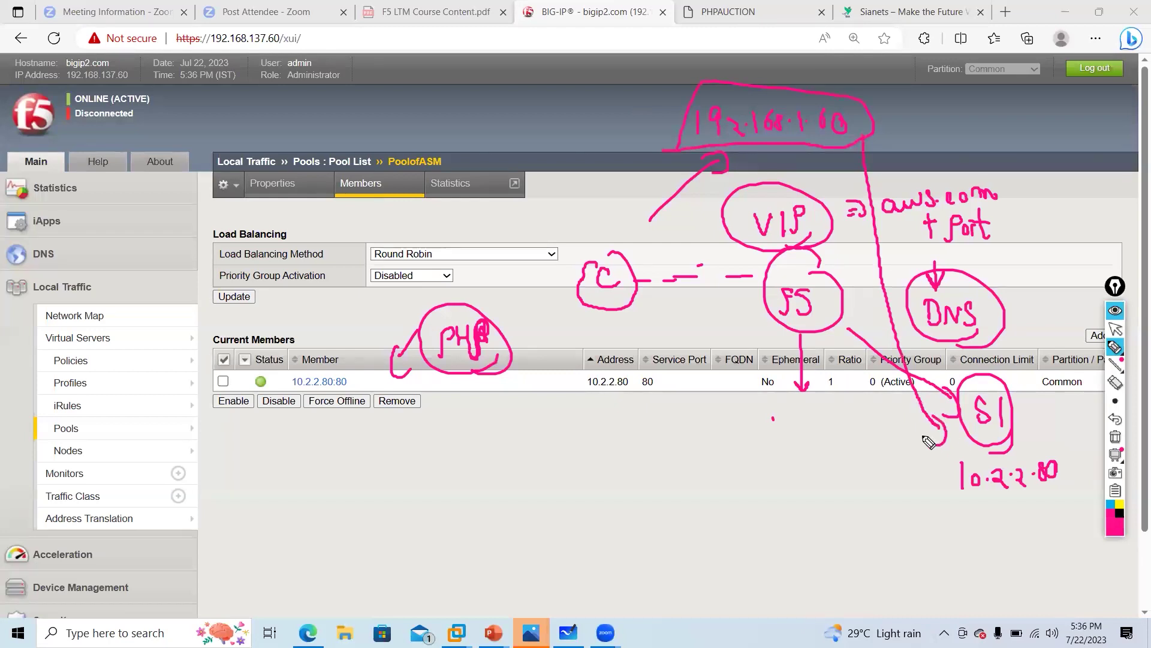
Step: Stop drawing, open the virtual server list and highlight the destination address of RRVIP
left_click(1115, 329)
mouse_move(78, 338)
left_click(255, 337)
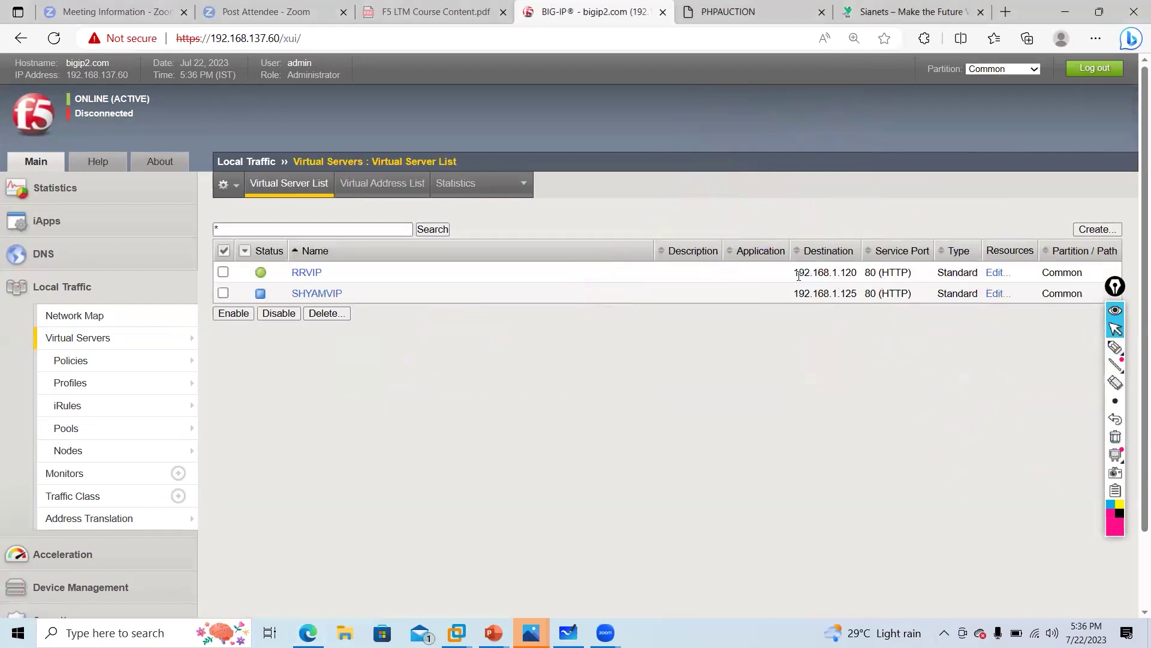
left_click_drag(796, 274, 866, 273)
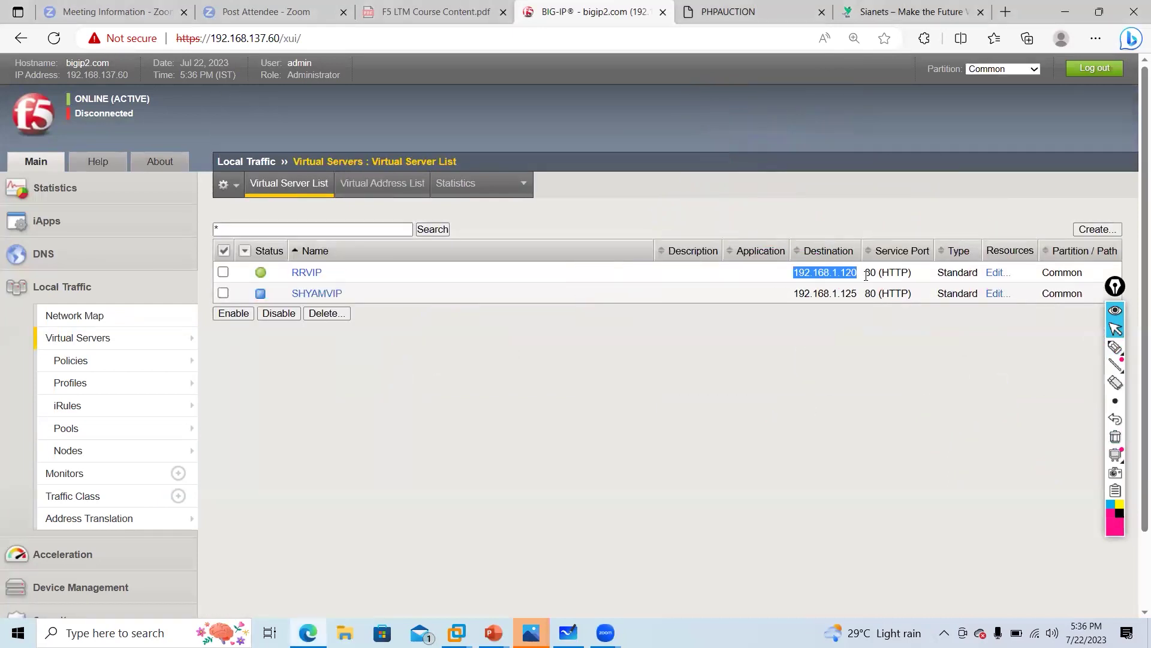
left_click(1004, 13)
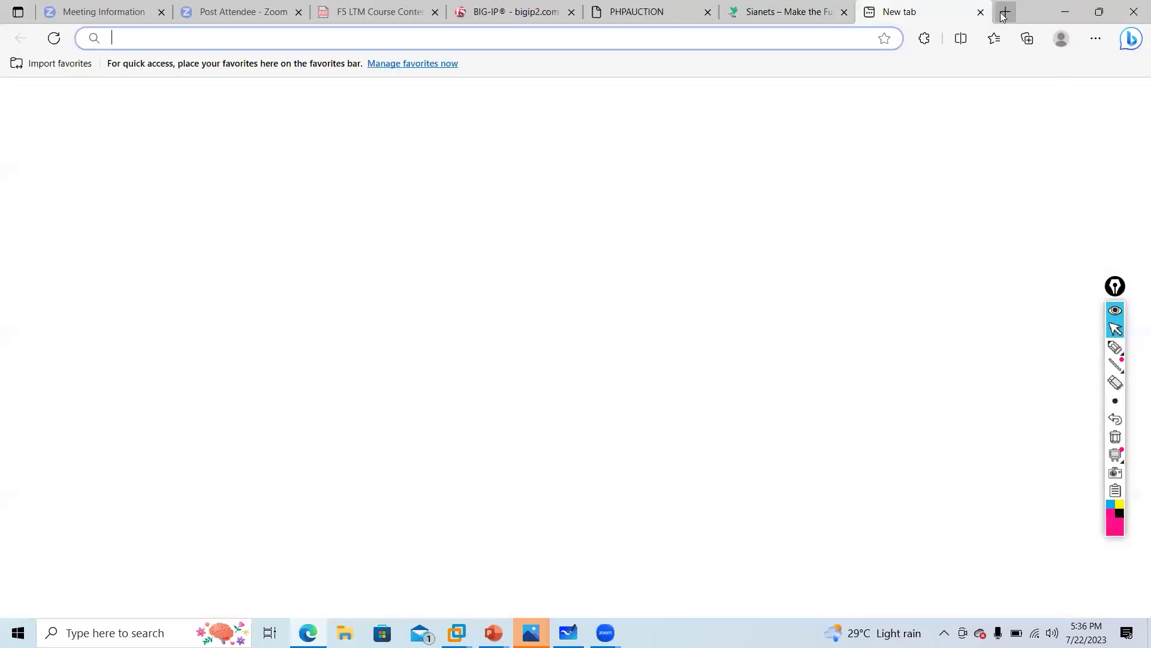
type("http://192.168.1.120")
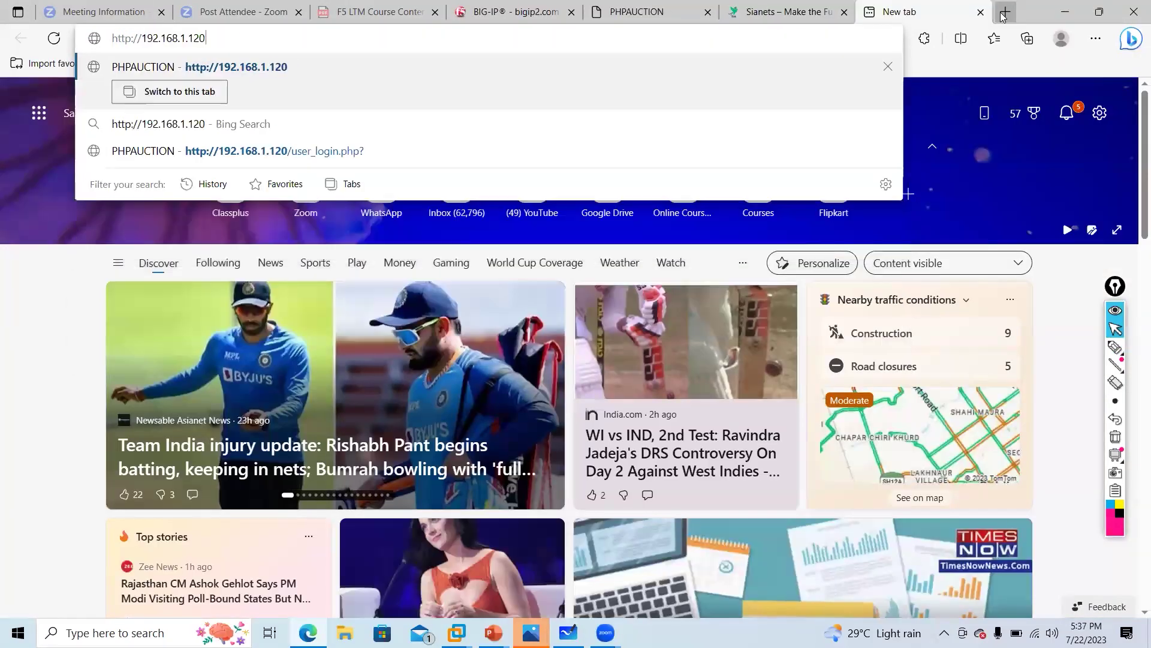
key("Return")
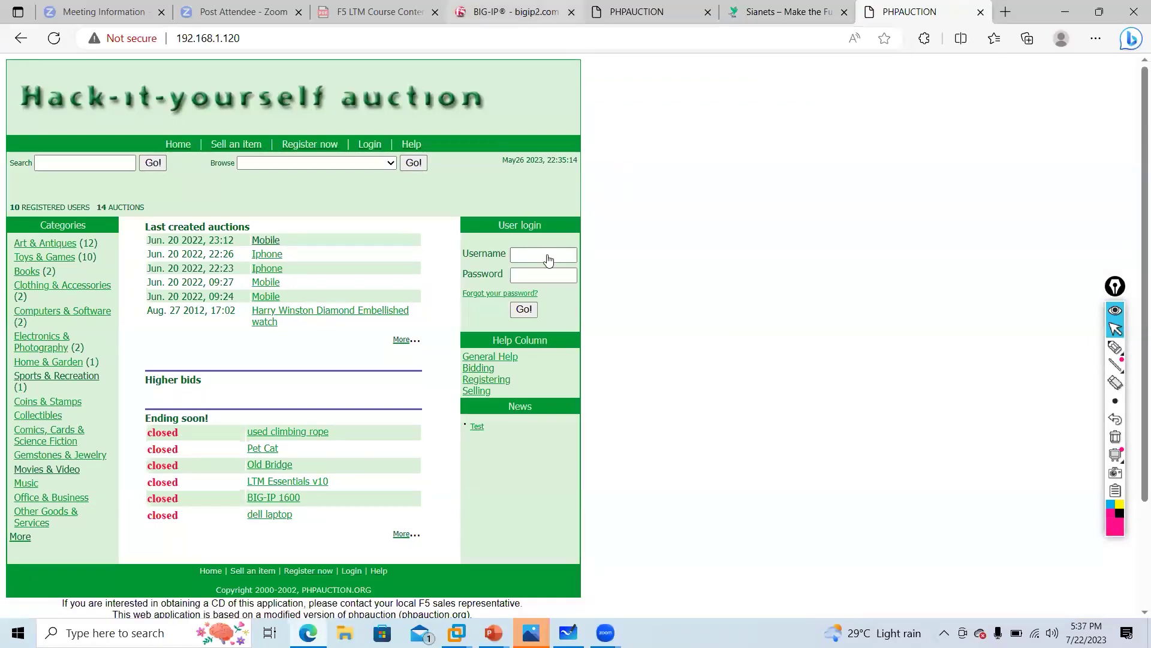
Step: Return to the BIG-IP browser tab and highlight RRVIP's destination address in the virtual server list
left_click(510, 12)
left_click_drag(794, 272, 873, 271)
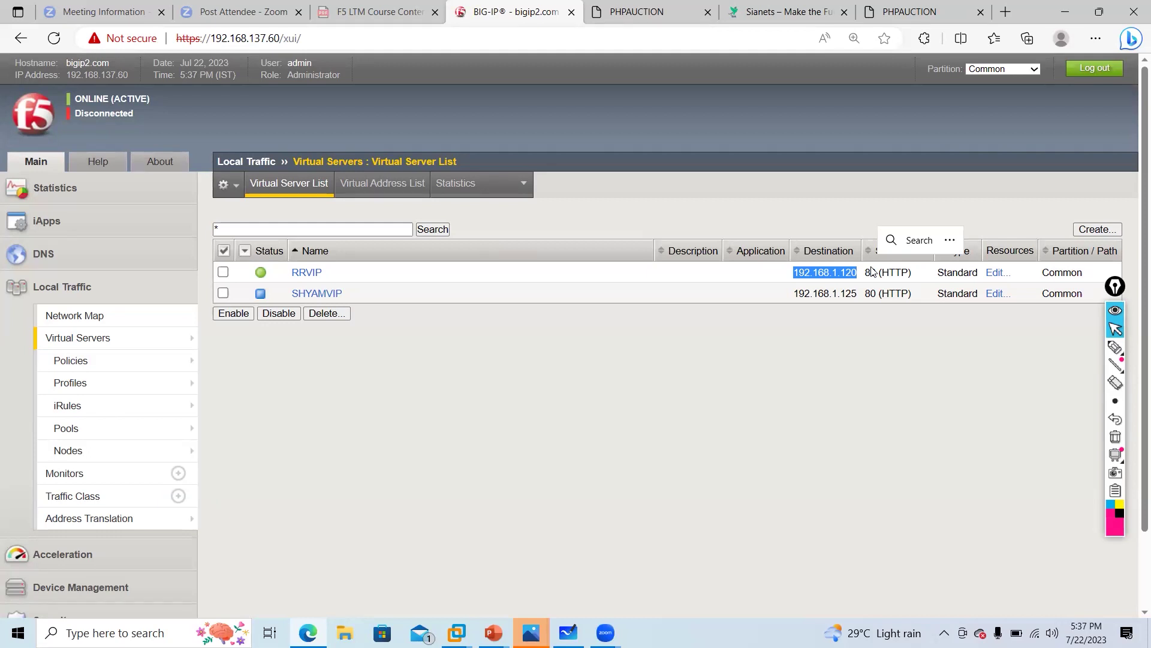
left_click(826, 287)
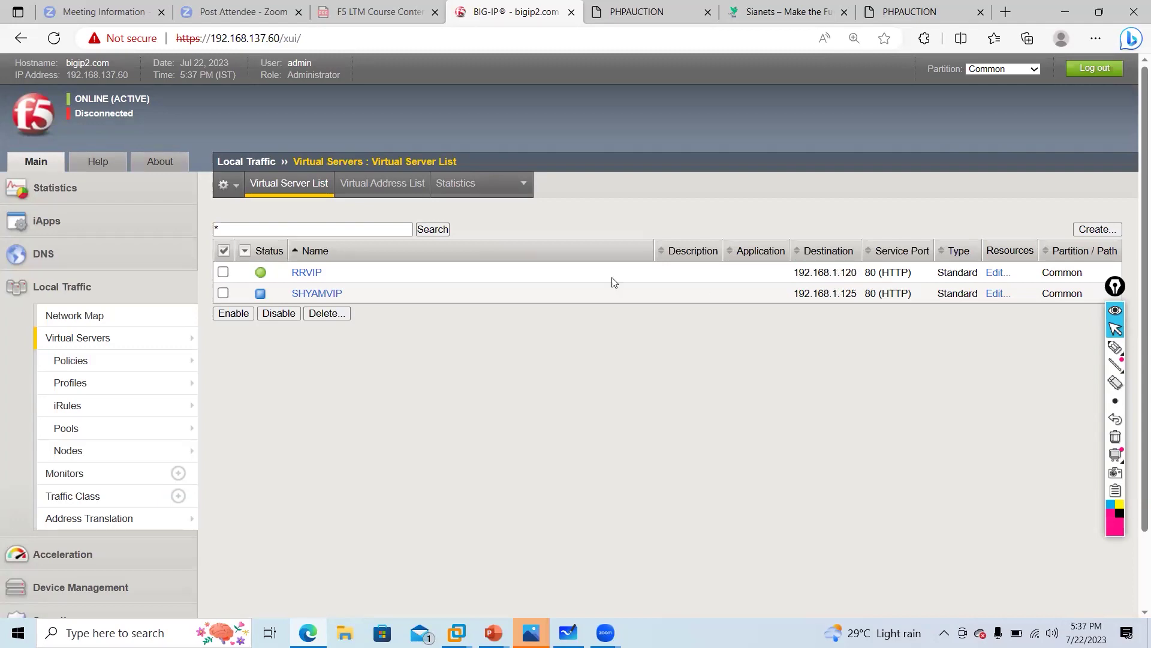
Step: Open the properties of the RRVIP virtual server and check its HTTP Profile setting in the configuration section
left_click(307, 273)
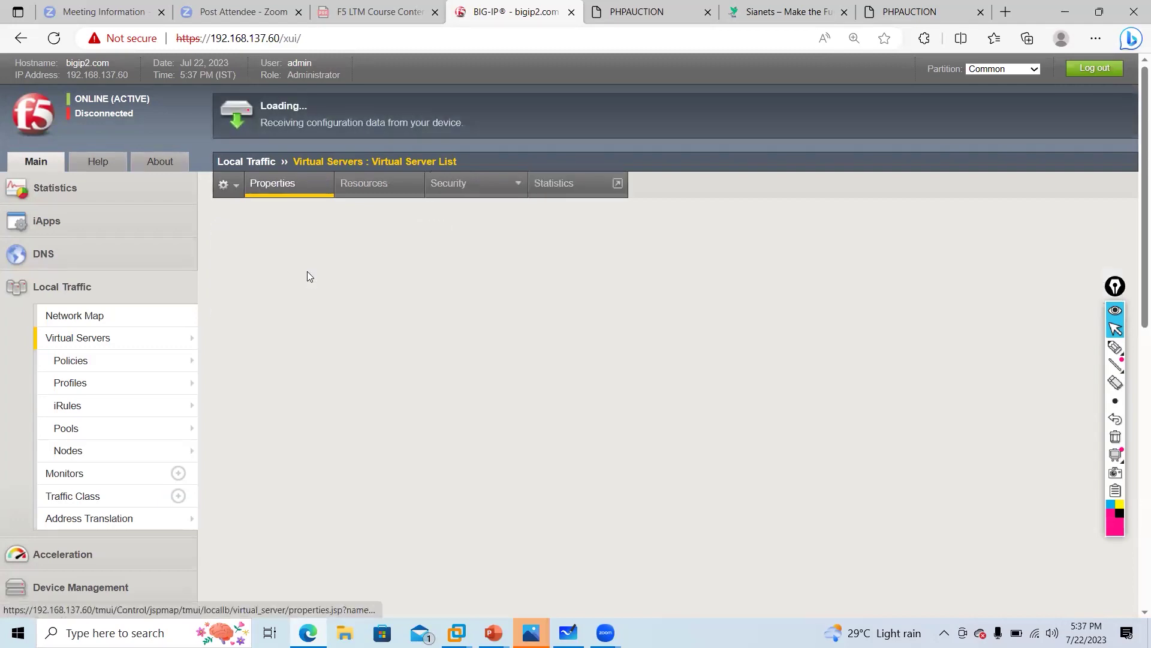
scroll(346, 315, "down", 5)
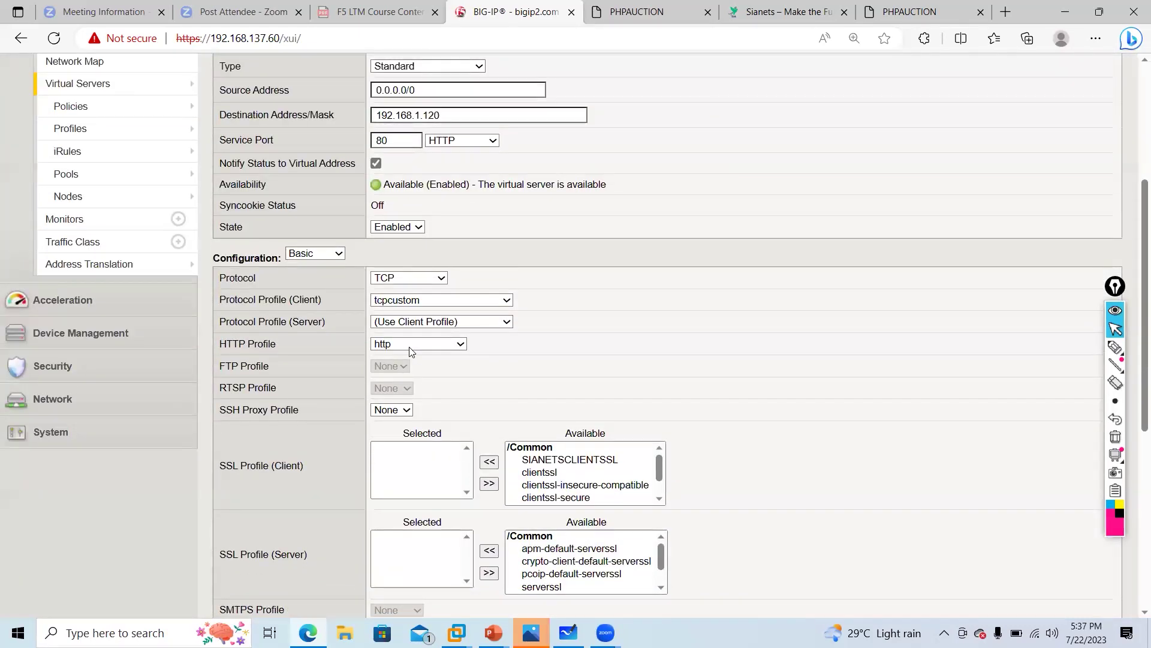
left_click(412, 345)
left_click(412, 345)
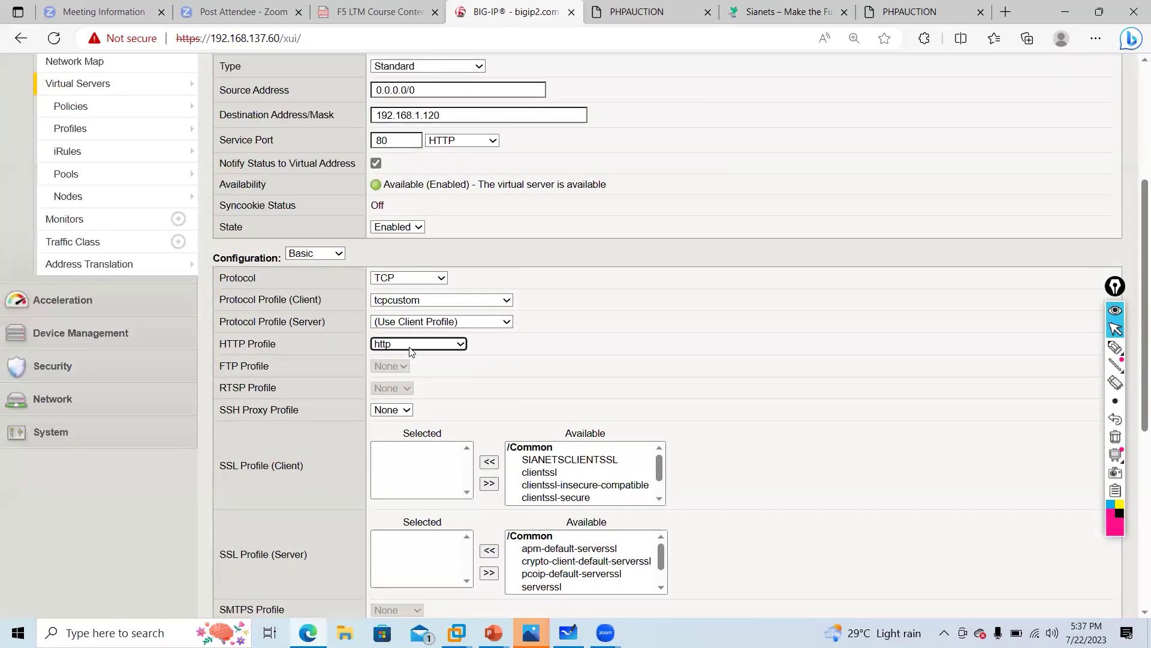
Step: With the pen, draw a circled C with a dashed line to F5 and an arrow to "sianets.com > HTTP (Header)"
left_click(1115, 347)
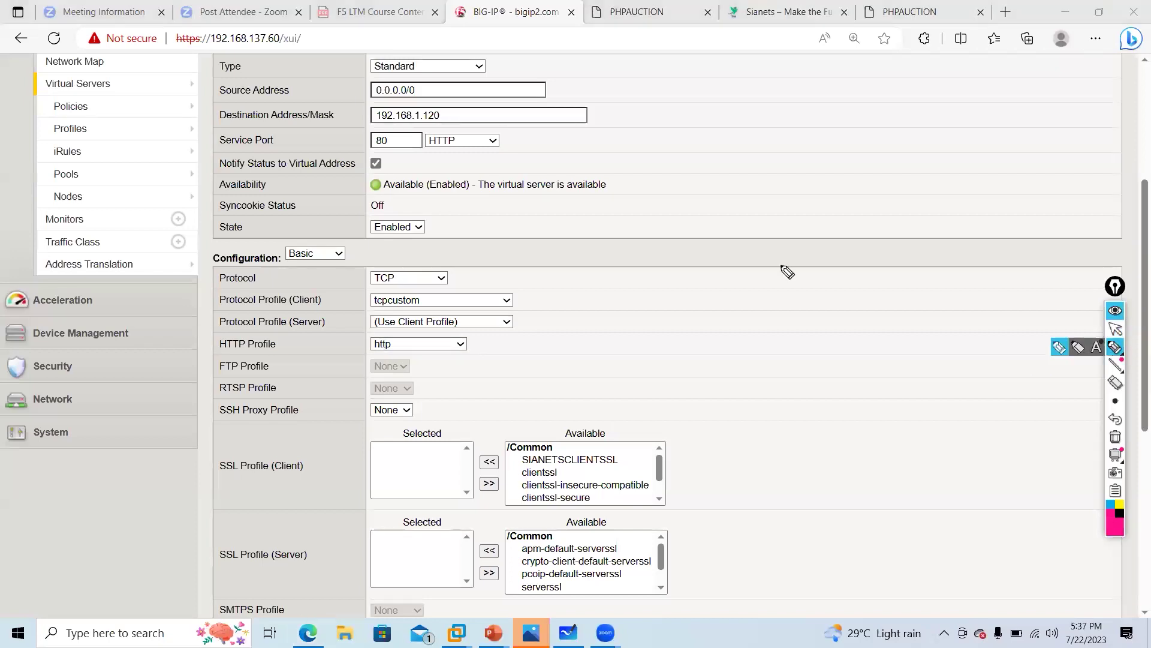
left_click_drag(667, 185, 667, 219)
left_click_drag(660, 202, 667, 219)
mouse_move(660, 264)
left_mouse_down()
mouse_move(661, 240)
mouse_move(674, 236)
mouse_move(670, 252)
left_mouse_up()
left_click_drag(691, 239, 673, 260)
left_click_drag(536, 254, 571, 252)
left_click_drag(577, 253, 612, 258)
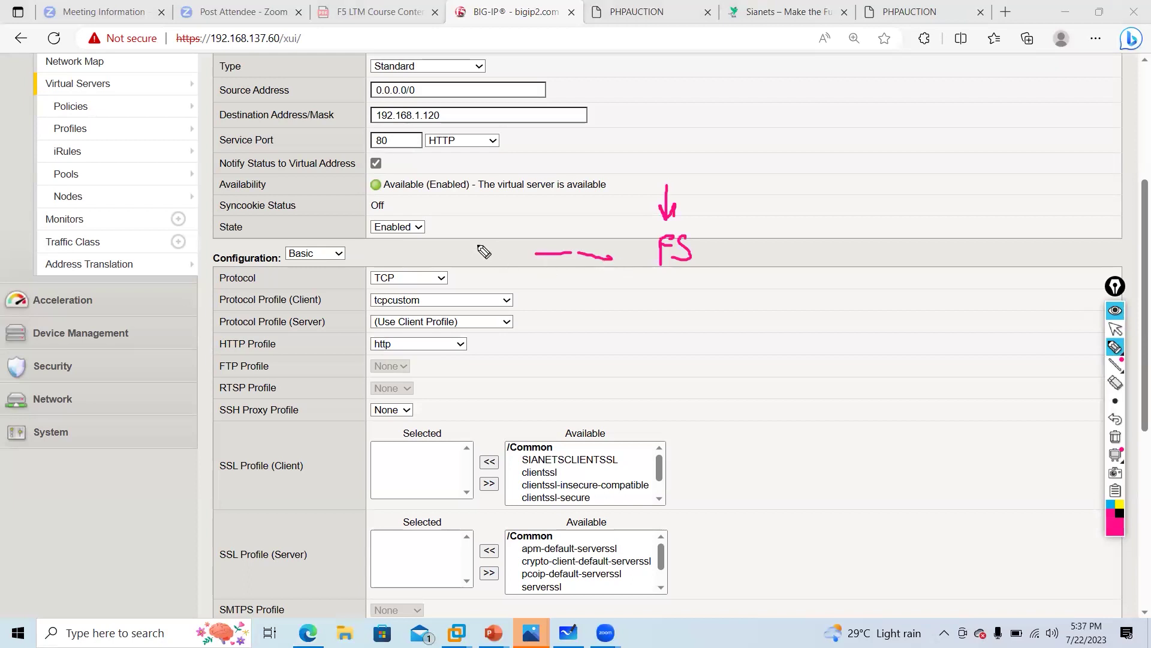
left_click_drag(492, 246, 487, 261)
mouse_move(460, 259)
left_mouse_down()
mouse_move(498, 264)
mouse_move(570, 304)
left_mouse_up()
mouse_move(557, 291)
left_mouse_down()
mouse_move(561, 311)
mouse_move(613, 329)
mouse_move(689, 318)
mouse_move(828, 329)
mouse_move(874, 317)
mouse_move(791, 373)
mouse_move(852, 384)
mouse_move(869, 365)
mouse_move(894, 378)
mouse_move(884, 414)
left_mouse_up()
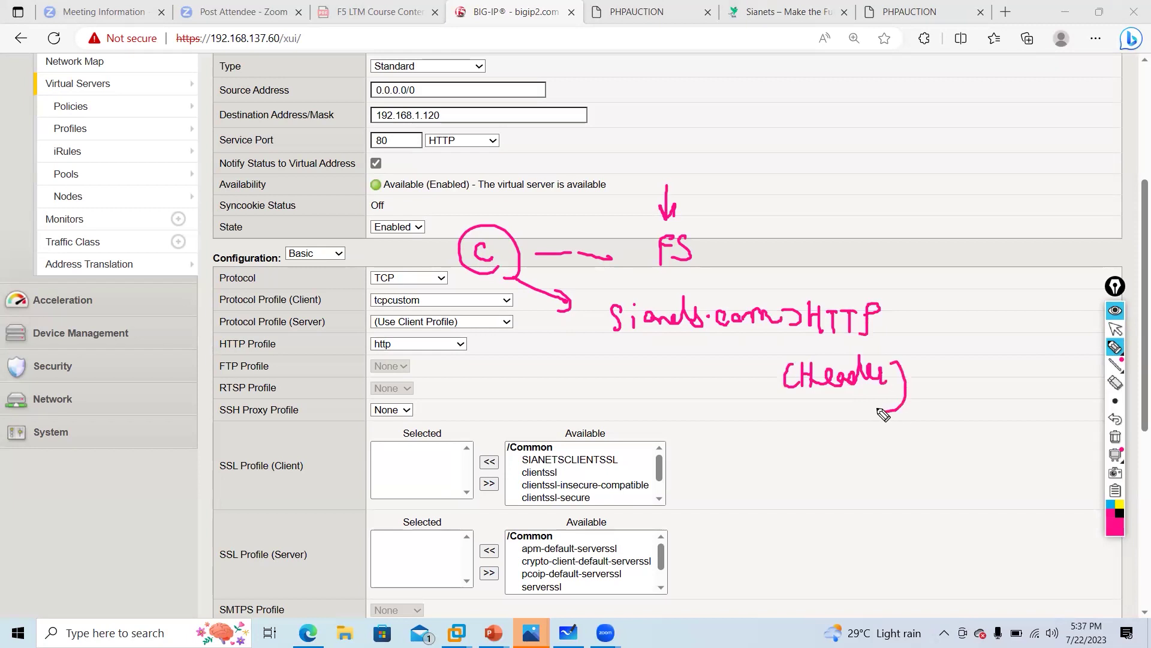
Step: Extend the sketch from F5 to a circled S1 with a return arrow, and write "Request" and a circled "Response"
left_click_drag(695, 243, 712, 241)
left_click_drag(716, 240, 761, 229)
mouse_move(800, 182)
left_mouse_down()
mouse_move(791, 186)
mouse_move(807, 235)
mouse_move(831, 237)
left_mouse_up()
mouse_move(780, 176)
left_mouse_down()
mouse_move(718, 199)
mouse_move(742, 206)
left_mouse_up()
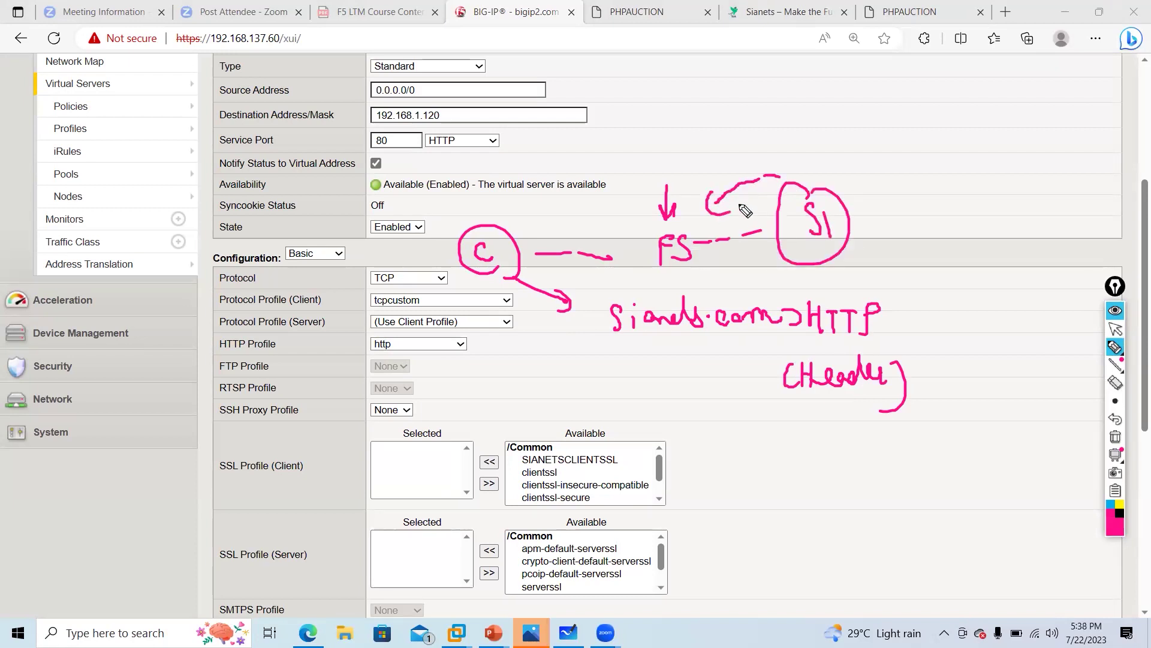
mouse_move(520, 360)
left_mouse_down()
mouse_move(539, 381)
mouse_move(578, 390)
mouse_move(618, 373)
mouse_move(612, 361)
left_mouse_up()
mouse_move(717, 147)
left_mouse_down()
mouse_move(818, 144)
mouse_move(840, 157)
mouse_move(798, 183)
left_mouse_up()
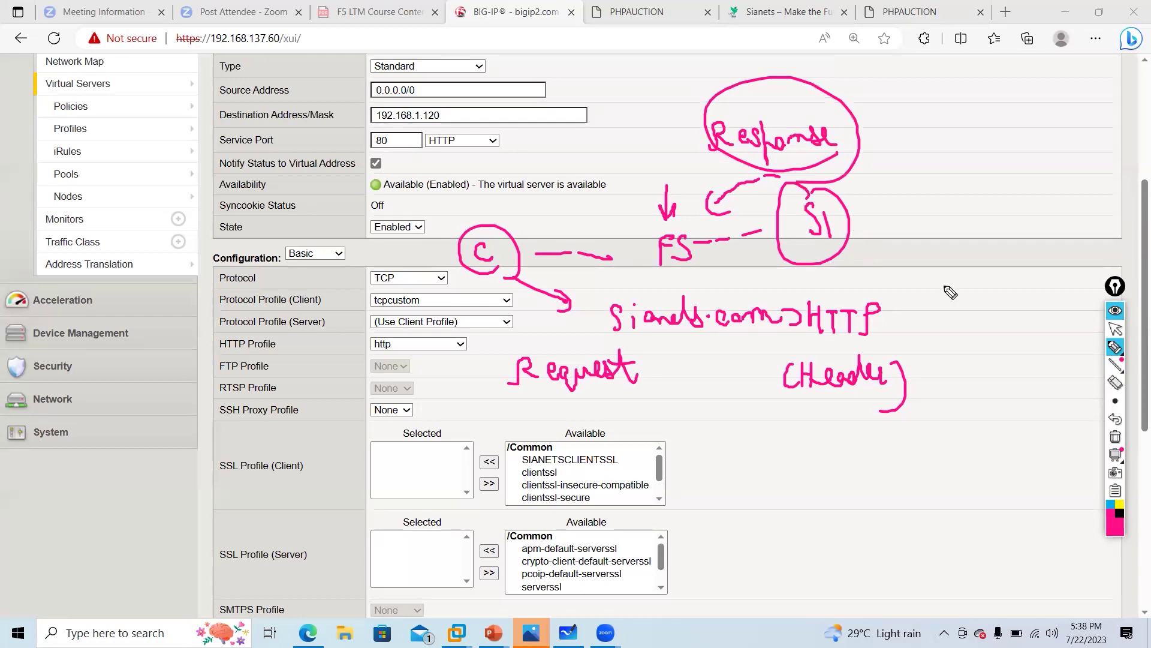
Step: Clear the annotations and open the RRVIP virtual server's resources to check its Default Pool setting
left_click(1116, 328)
left_click(1116, 435)
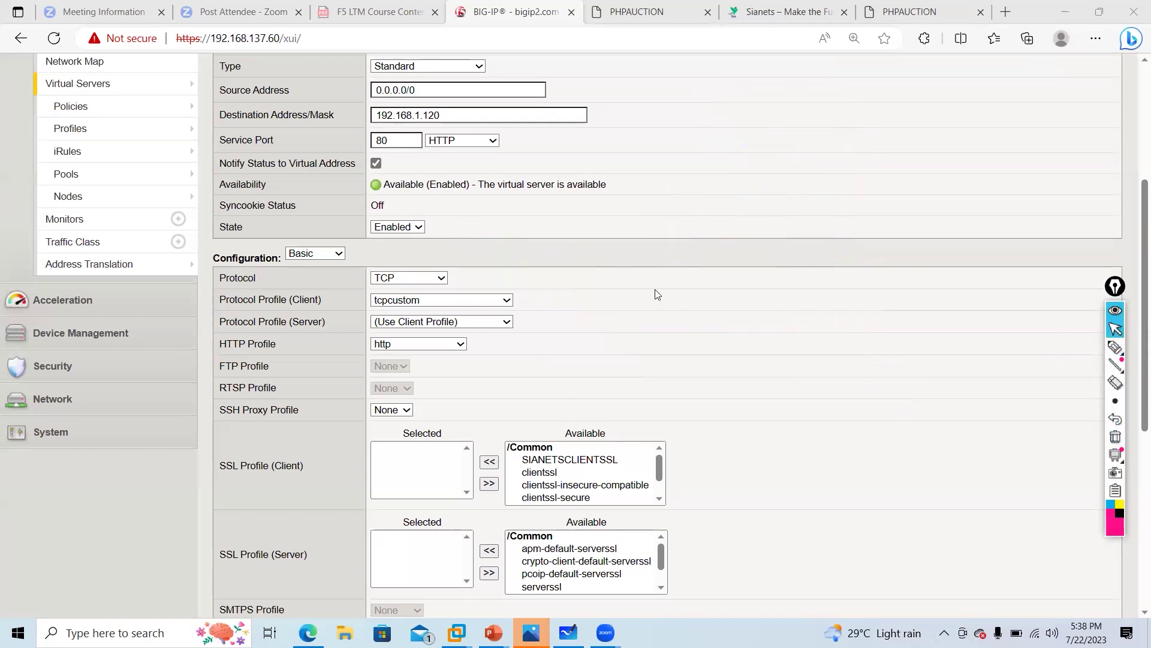
scroll(1136, 345, "up", 5)
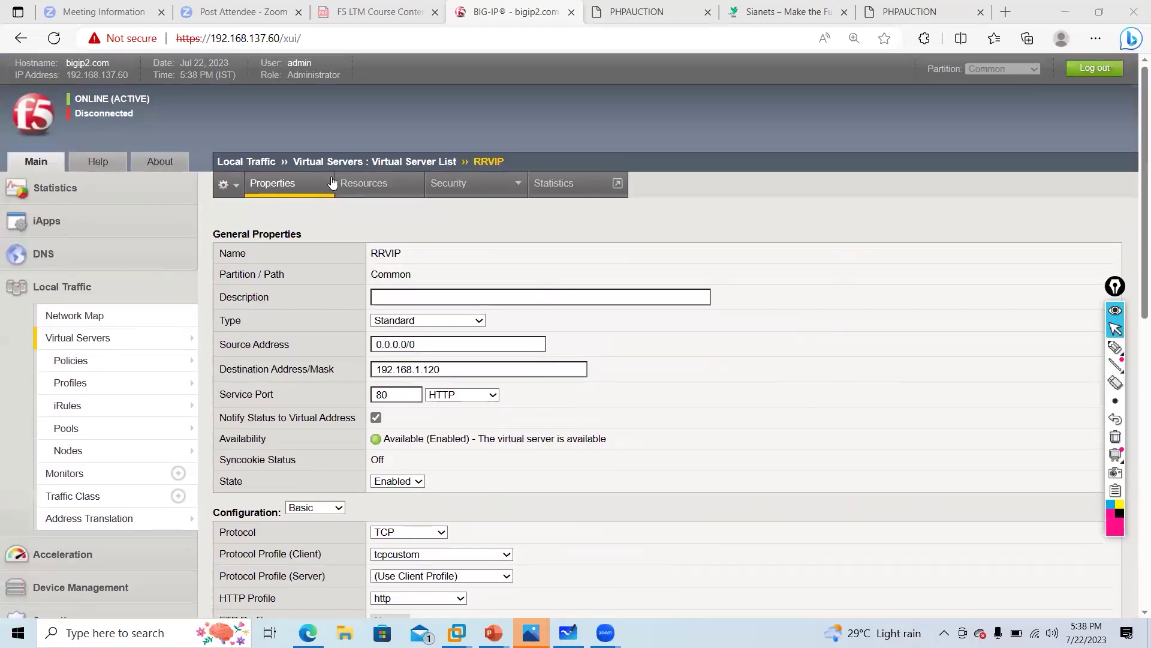
left_click(347, 186)
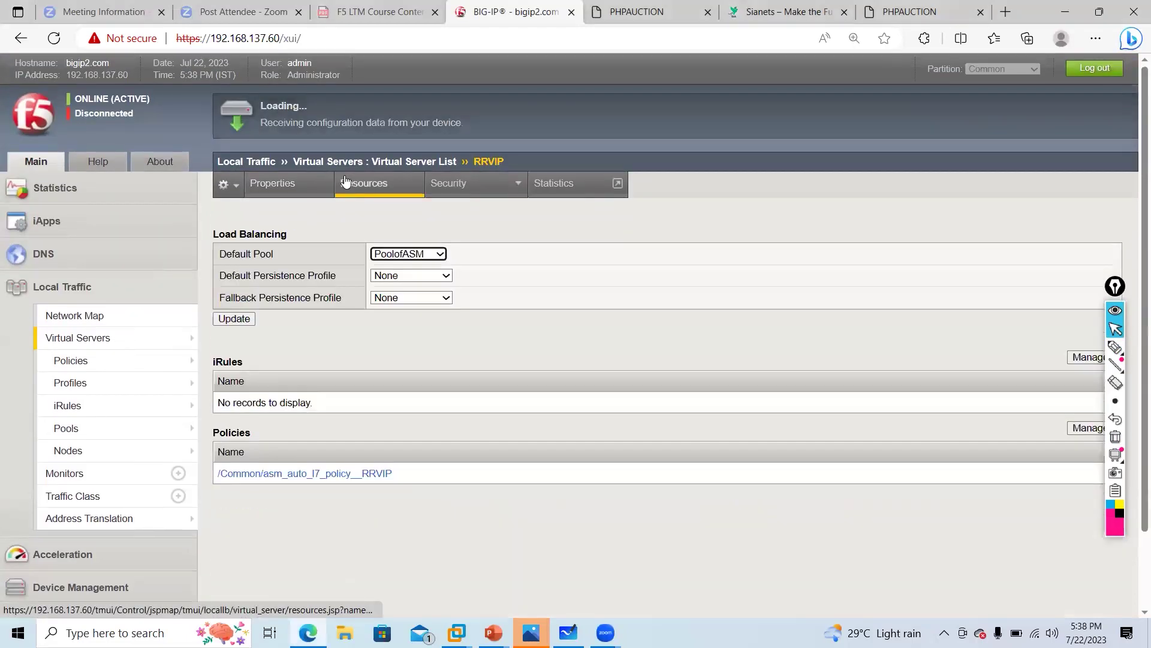
left_click(390, 254)
Step: Draw a numbered PHP label with an arrow down to VIP and an arrow from C up to VIP, and circle the whole flow
left_click(1115, 347)
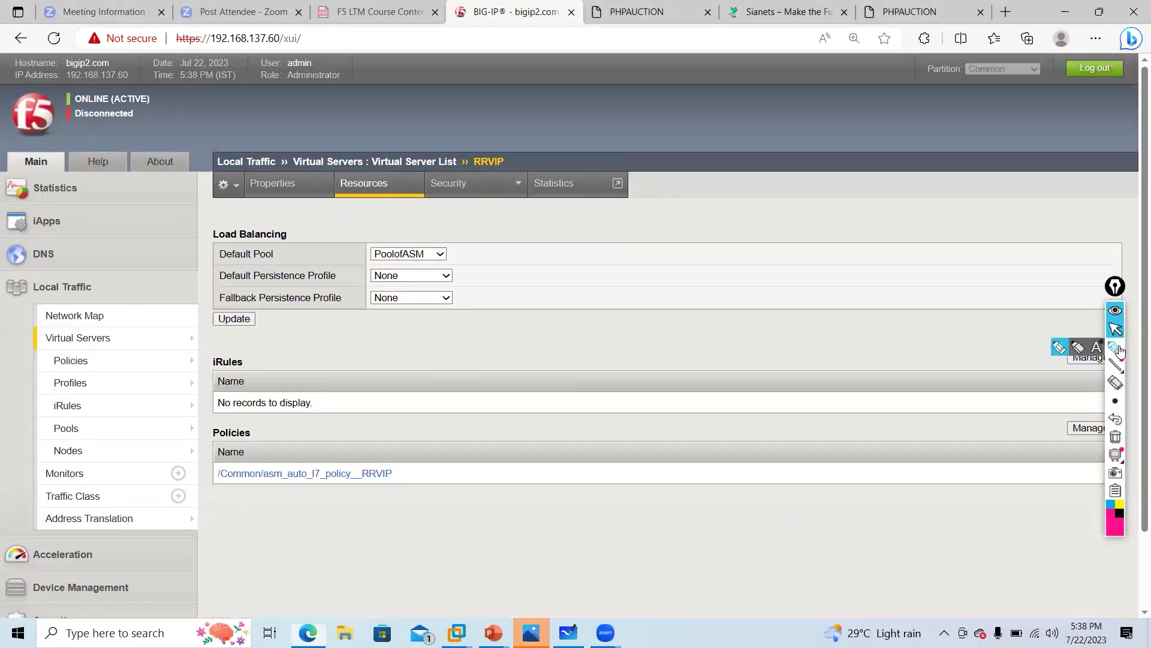
mouse_move(738, 240)
left_mouse_down()
mouse_move(738, 251)
mouse_move(810, 263)
mouse_move(827, 240)
left_mouse_up()
left_click_drag(794, 281, 794, 314)
left_click_drag(783, 295, 805, 294)
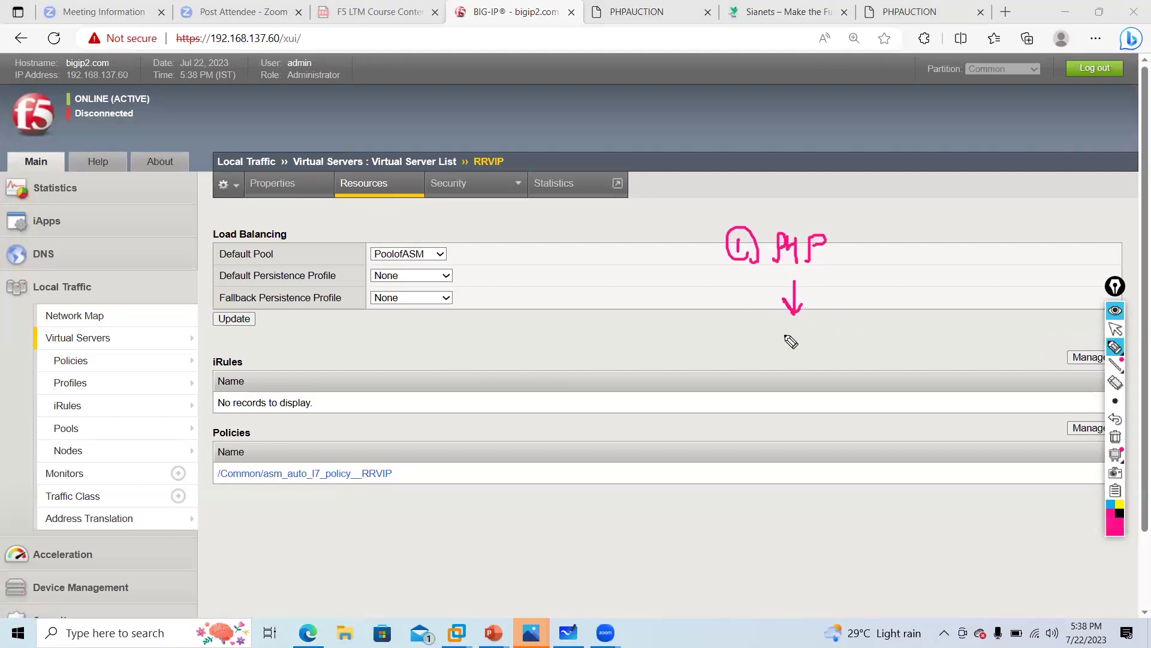
left_click_drag(768, 335, 793, 349)
left_click_drag(797, 328, 806, 339)
left_click_drag(794, 390, 790, 460)
mouse_move(800, 474)
left_mouse_down()
mouse_move(760, 221)
mouse_move(795, 467)
mouse_move(743, 288)
mouse_move(749, 296)
left_mouse_up()
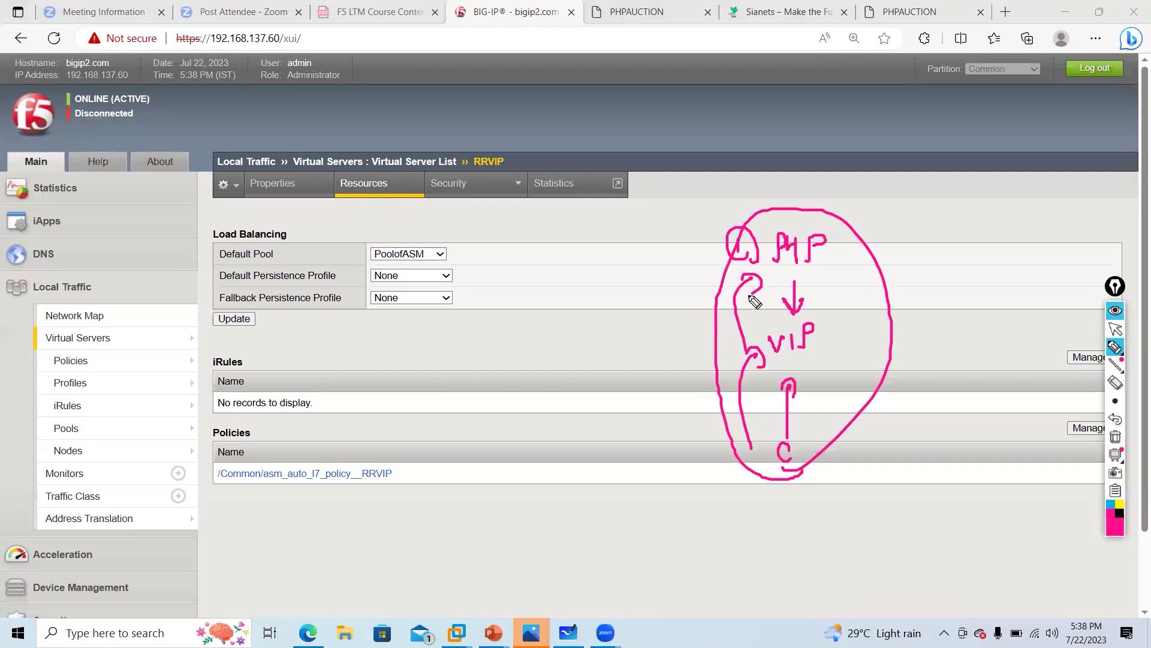
Step: Clear the PHP sketch and write "F5 ASM" with an arrow down to "L7 Security"
left_click(1115, 438)
mouse_move(1121, 366)
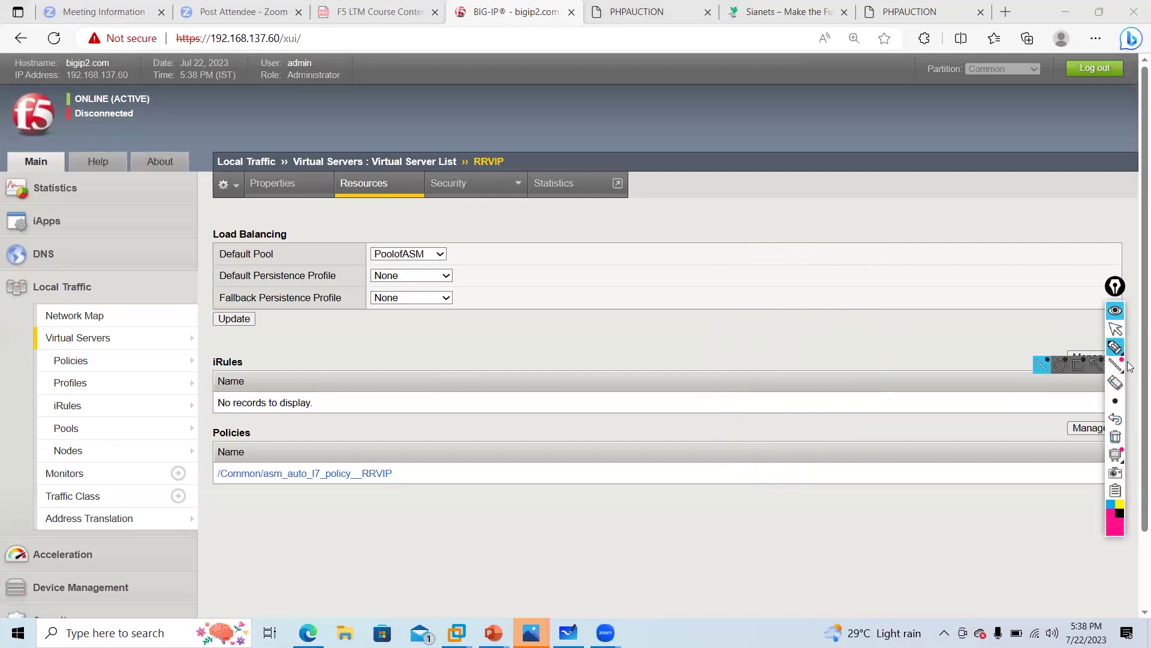
mouse_move(679, 270)
left_mouse_down()
mouse_move(684, 243)
mouse_move(681, 252)
left_mouse_up()
mouse_move(697, 244)
left_mouse_down()
mouse_move(696, 266)
mouse_move(763, 239)
mouse_move(765, 258)
left_mouse_up()
mouse_move(741, 280)
left_mouse_down()
mouse_move(743, 311)
mouse_move(756, 293)
left_mouse_up()
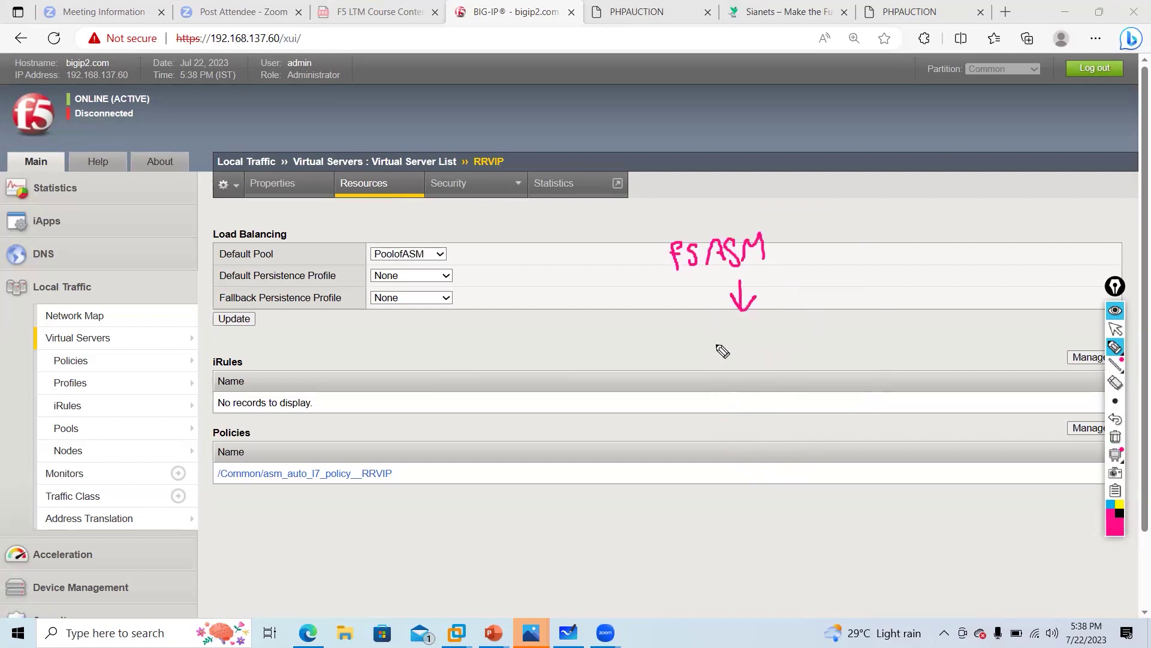
mouse_move(717, 342)
left_mouse_down()
mouse_move(701, 362)
mouse_move(755, 349)
mouse_move(796, 359)
left_mouse_up()
left_click_drag(596, 345, 624, 367)
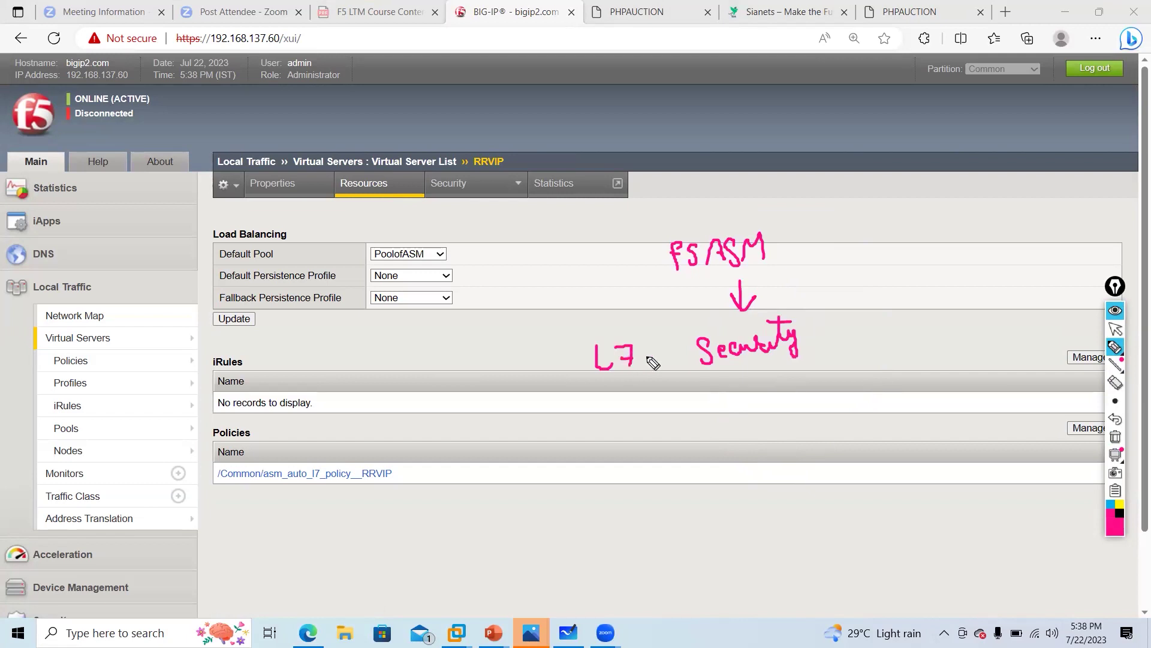
Step: Add the word "Policy" after "Security" and circle the phrase "L7 Security Policy"
left_click_drag(847, 313, 840, 348)
mouse_move(847, 315)
left_mouse_down()
mouse_move(850, 333)
mouse_move(871, 336)
left_mouse_up()
mouse_move(886, 310)
left_mouse_down()
mouse_move(888, 346)
mouse_move(919, 339)
left_mouse_up()
left_click(897, 322)
mouse_move(926, 319)
left_mouse_down()
mouse_move(926, 360)
mouse_move(939, 353)
left_mouse_up()
mouse_move(939, 367)
left_mouse_down()
mouse_move(663, 416)
mouse_move(591, 365)
mouse_move(838, 275)
left_mouse_up()
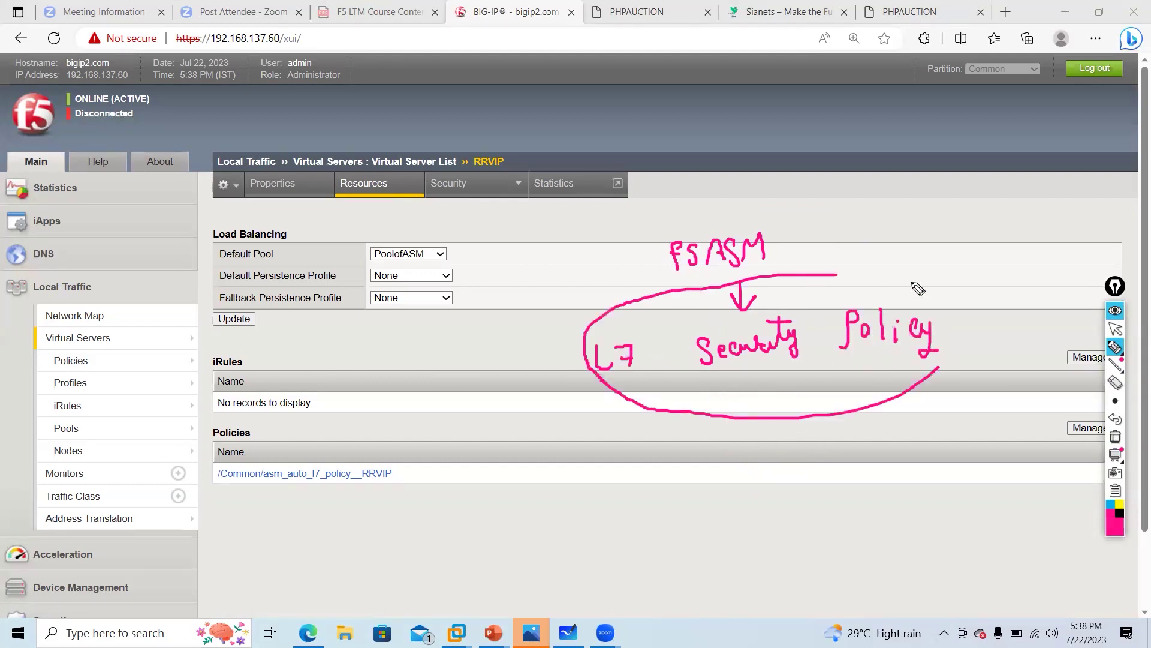
left_click_drag(913, 285, 895, 387)
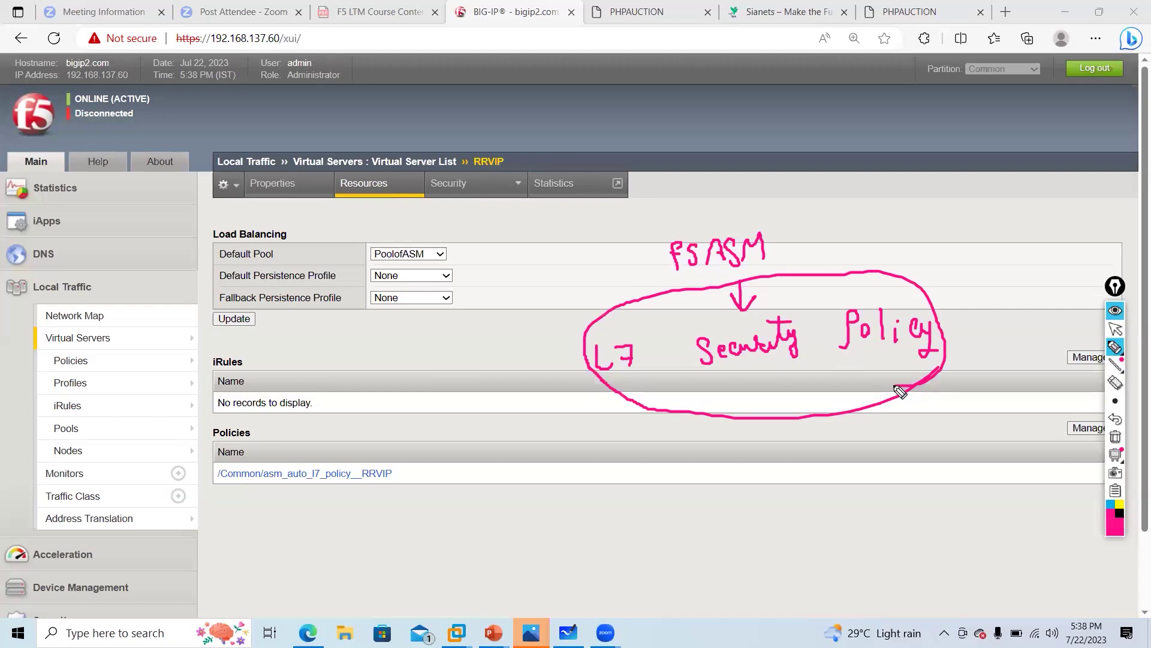
Step: Stop drawing, open RRVIP's security policy settings and clear the annotations from the page
left_click(1115, 329)
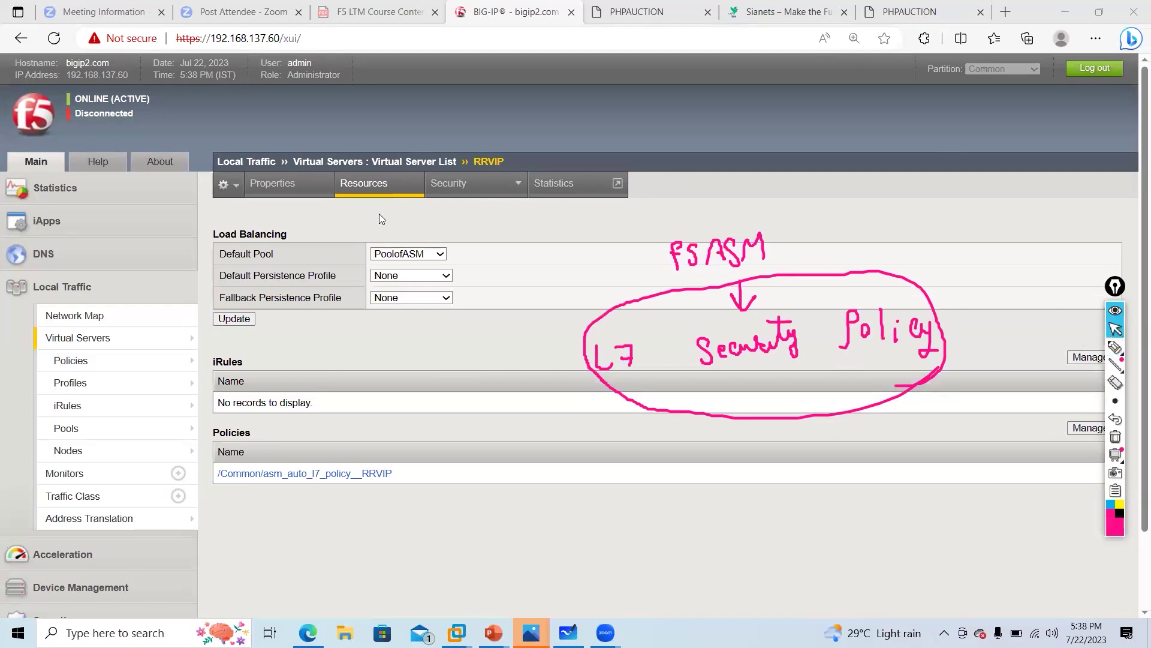
mouse_move(474, 191)
left_click(453, 210)
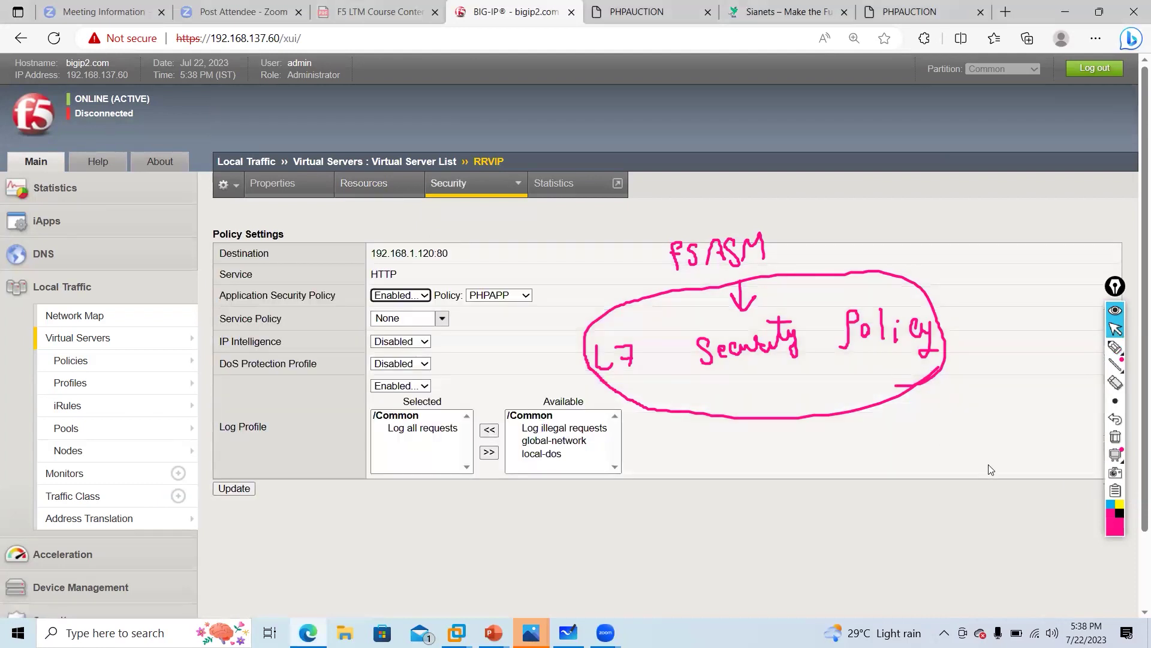
left_click(1117, 437)
Step: Draw a circled VIP beside the policy settings with an arrow down to a circled "L7 Policy"
left_click(1114, 349)
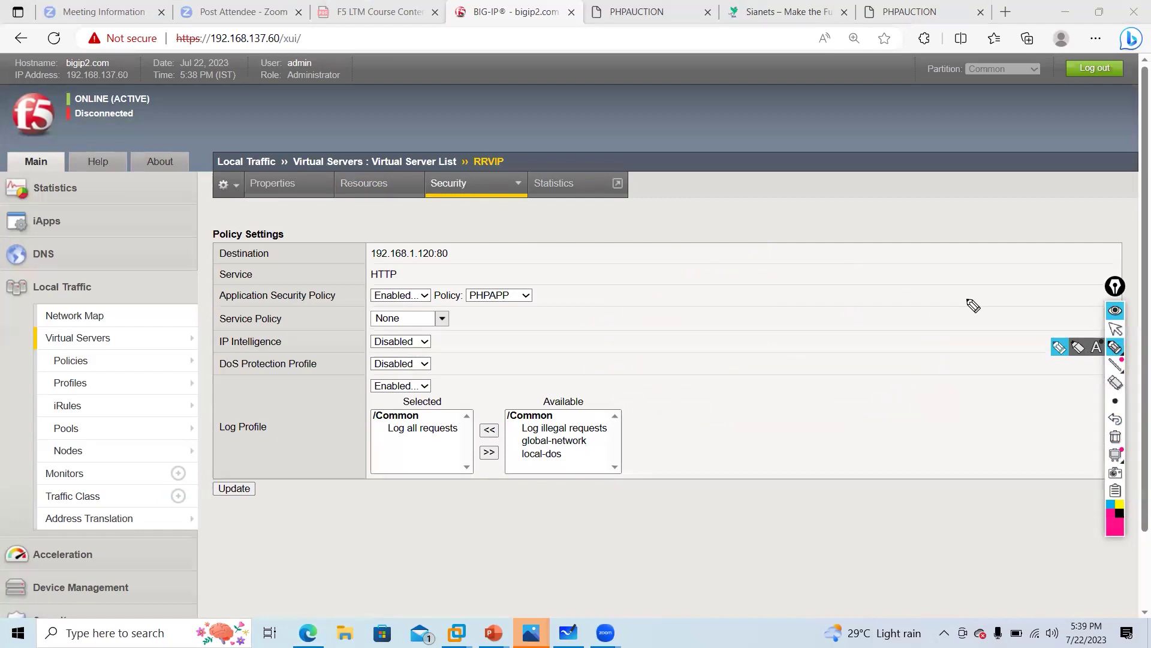
mouse_move(714, 240)
left_mouse_down()
mouse_move(744, 238)
mouse_move(753, 260)
left_mouse_up()
left_click_drag(761, 262, 770, 246)
mouse_move(779, 273)
left_mouse_down()
mouse_move(719, 293)
mouse_move(765, 303)
left_mouse_up()
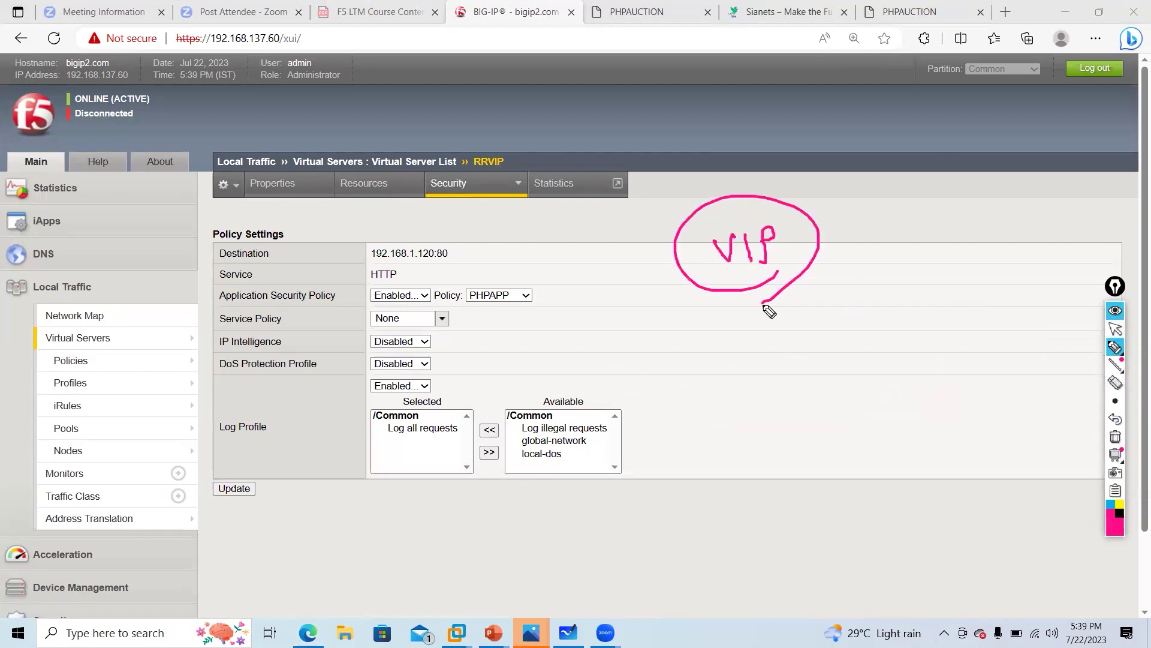
left_click_drag(740, 308, 753, 360)
left_click_drag(742, 339, 760, 341)
left_click_drag(743, 393, 780, 421)
mouse_move(819, 384)
left_mouse_down()
mouse_move(848, 412)
mouse_move(889, 396)
mouse_move(919, 423)
mouse_move(897, 348)
mouse_move(918, 465)
left_mouse_up()
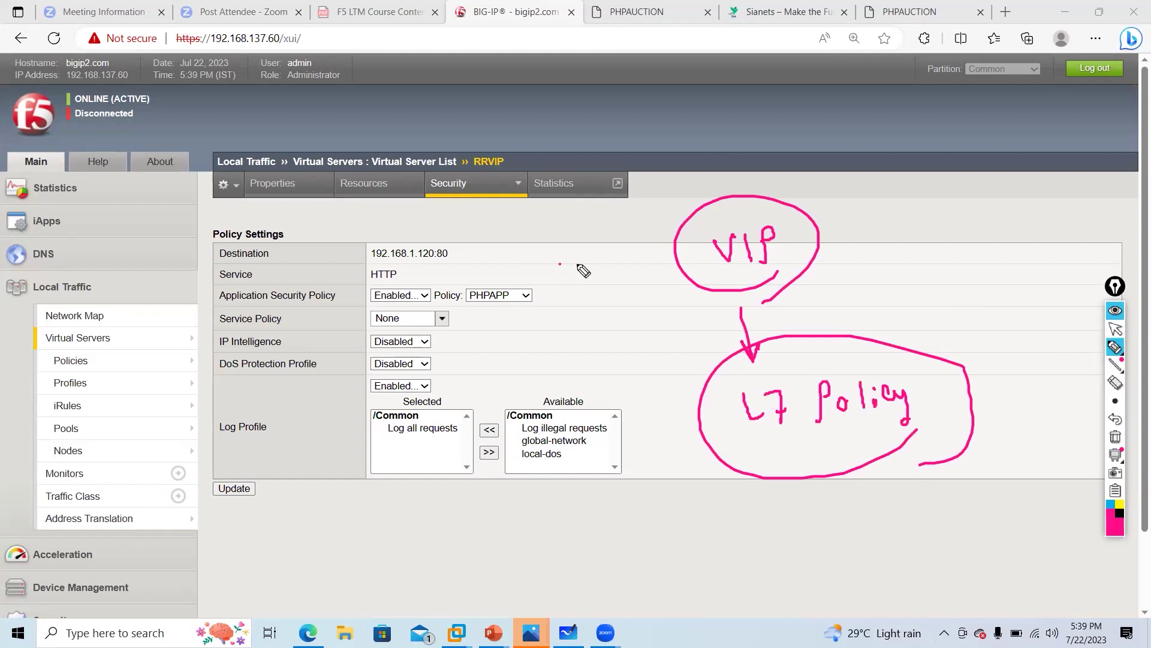
Step: Add a circled C with an arrow to VIP, and an arrow from "L7 Policy" down to a circled S1
mouse_move(559, 264)
left_mouse_down()
mouse_move(645, 253)
mouse_move(627, 269)
left_mouse_up()
mouse_move(532, 265)
left_mouse_down()
mouse_move(543, 256)
mouse_move(546, 273)
left_mouse_up()
left_click_drag(543, 227, 559, 303)
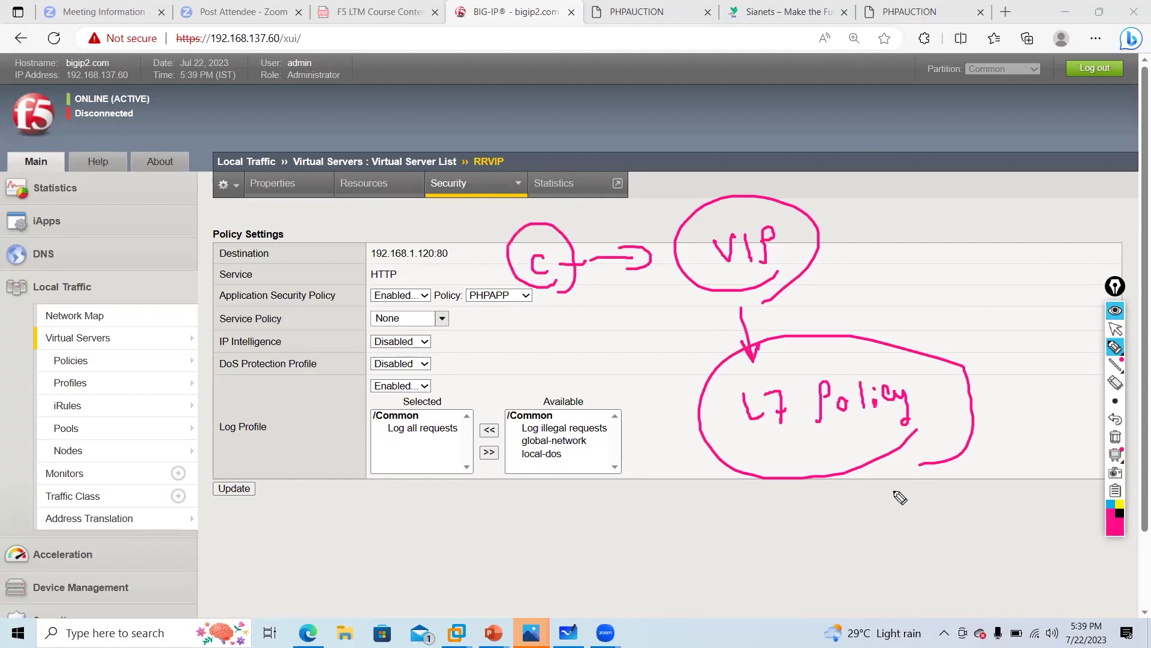
mouse_move(872, 474)
left_mouse_down()
mouse_move(876, 518)
mouse_move(934, 533)
mouse_move(928, 557)
left_mouse_up()
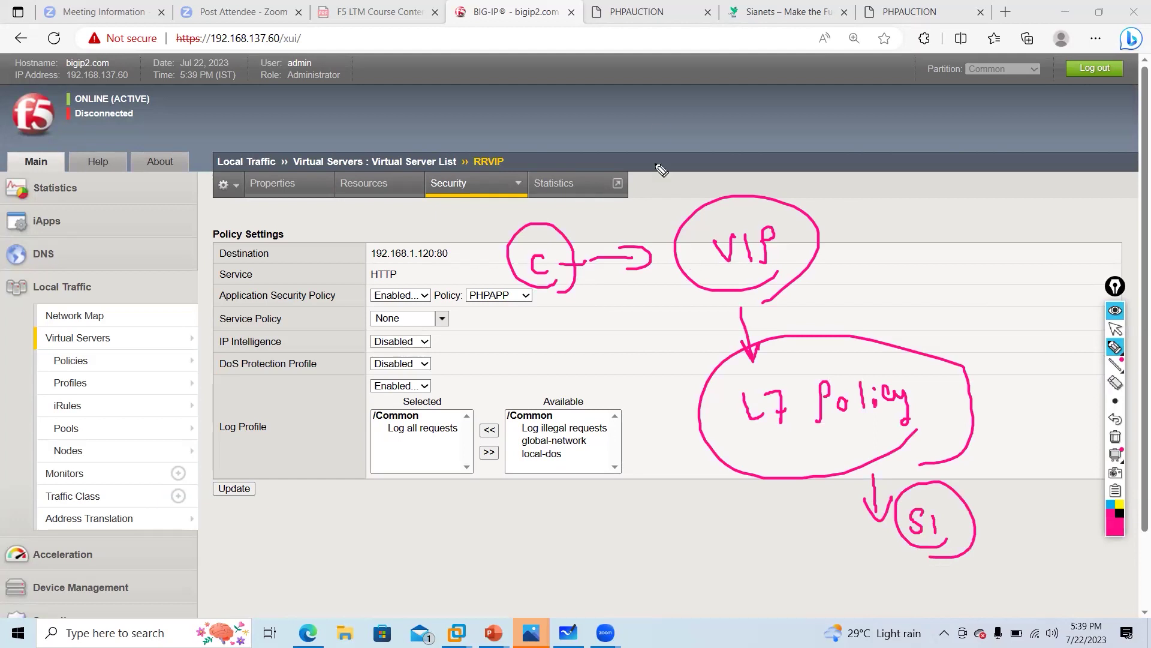
Step: Sketch a second flow above from C to a circled F5 with lines to S1, S2 and S3, and underline the client-to-VIP arrow
left_click_drag(654, 108, 655, 124)
mouse_move(669, 117)
left_mouse_down()
mouse_move(741, 127)
mouse_move(801, 101)
mouse_move(802, 143)
left_mouse_up()
left_click_drag(804, 123, 817, 123)
mouse_move(828, 123)
left_mouse_down()
mouse_move(817, 144)
mouse_move(875, 138)
left_mouse_up()
mouse_move(888, 137)
left_mouse_down()
mouse_move(937, 108)
mouse_move(939, 144)
left_mouse_up()
left_click_drag(948, 129, 948, 157)
mouse_move(869, 168)
left_mouse_down()
mouse_move(907, 200)
mouse_move(935, 201)
left_mouse_up()
left_click_drag(939, 207, 956, 226)
mouse_move(856, 215)
left_mouse_down()
mouse_move(909, 276)
mouse_move(939, 280)
mouse_move(924, 288)
left_mouse_up()
left_click_drag(935, 269, 937, 294)
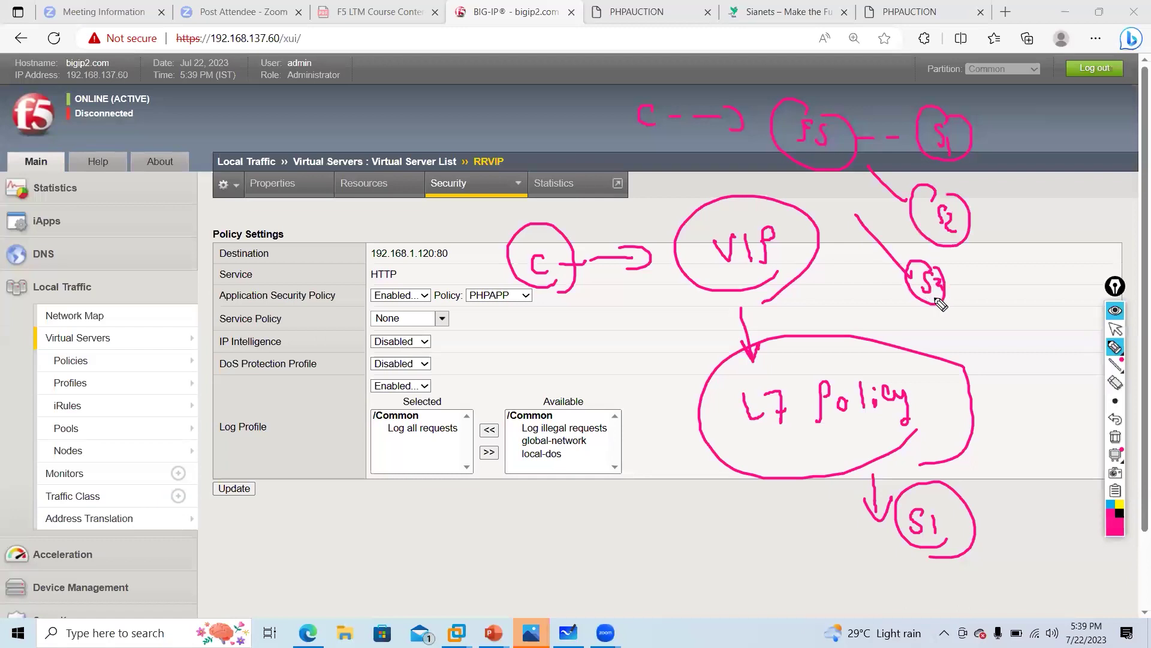
left_click_drag(555, 329, 647, 318)
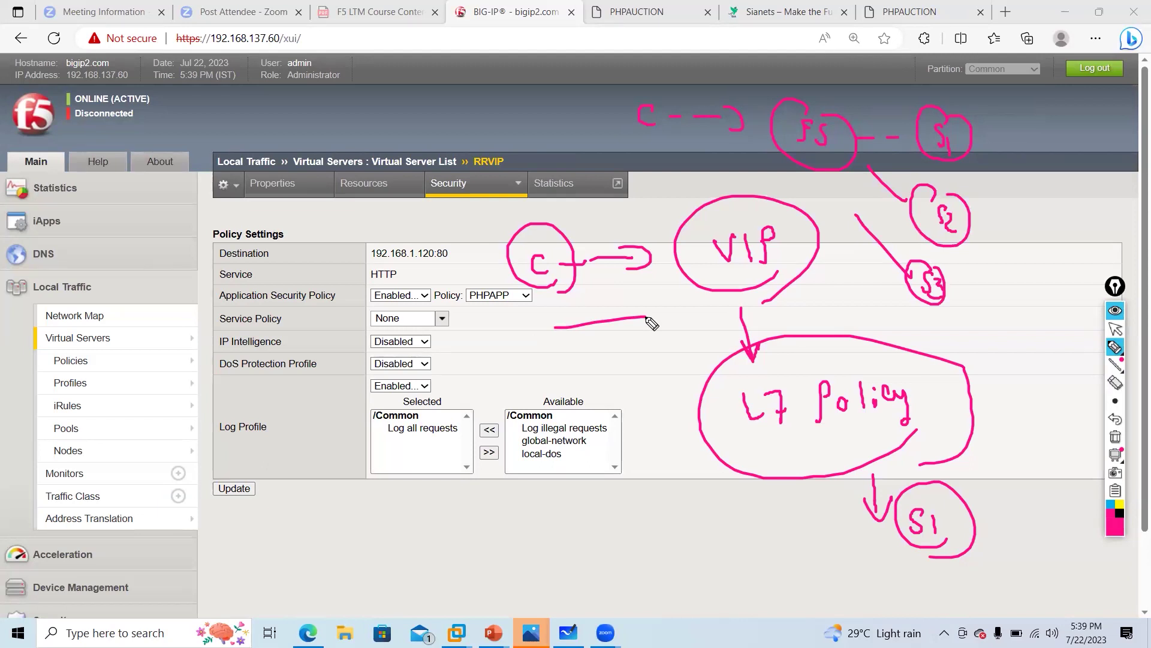
Step: Clear the annotations, switch to the F5 WAF Demo presentation in PowerPoint and start the slide show at "The HTTP Request Flow"
left_click(1115, 328)
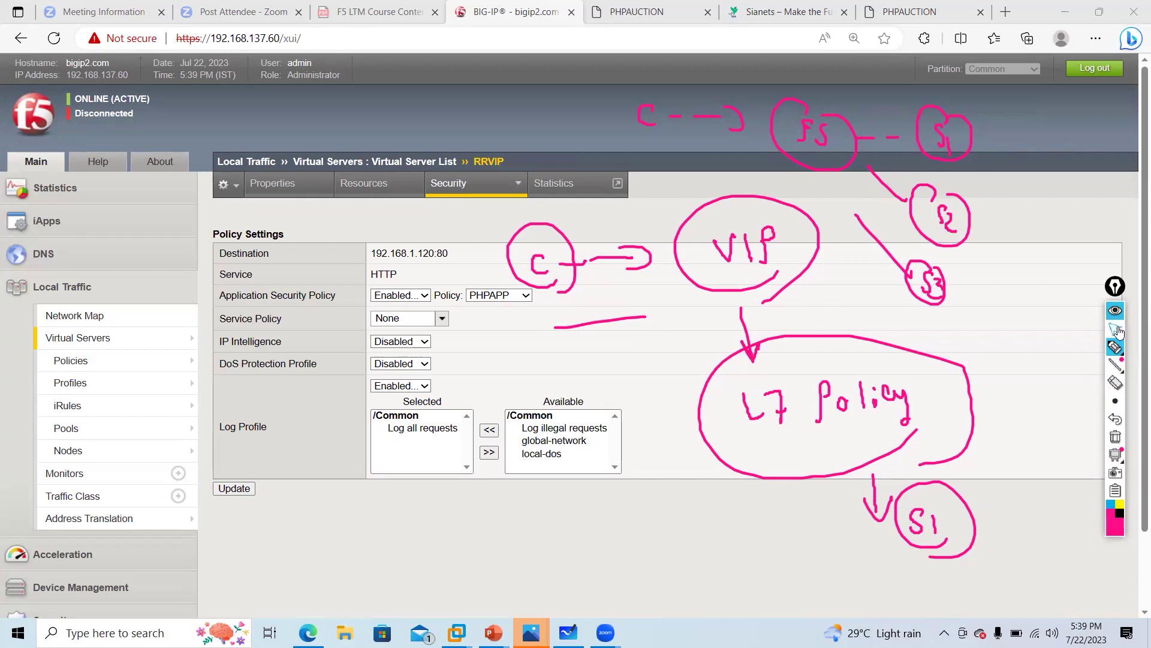
left_click(1116, 438)
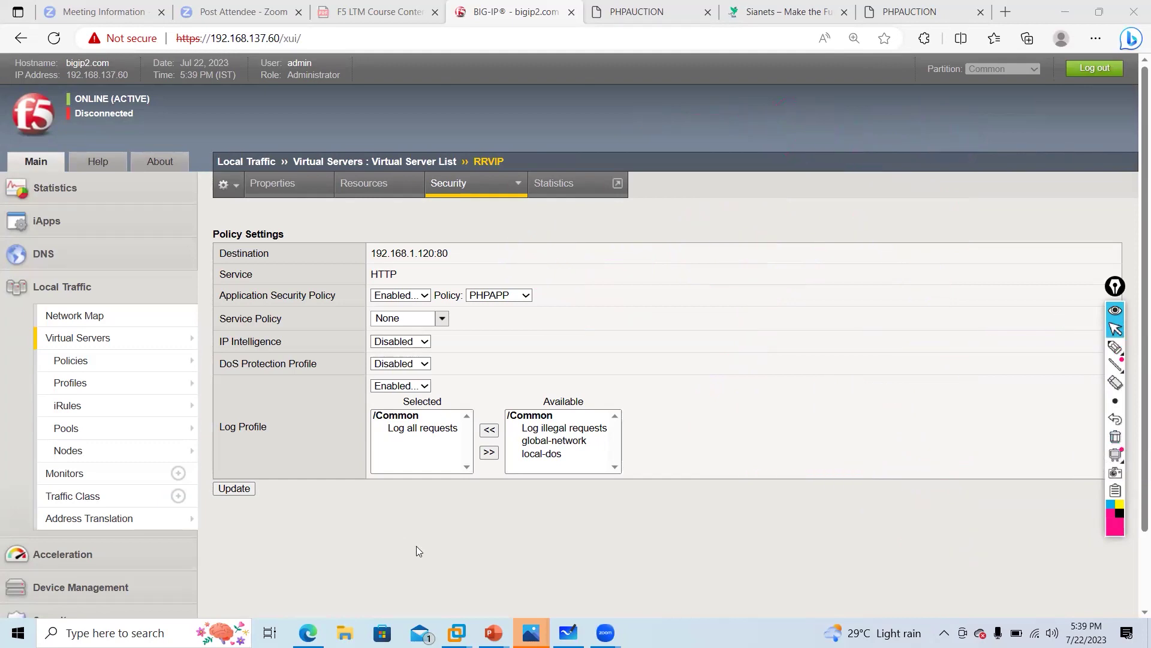
mouse_move(493, 633)
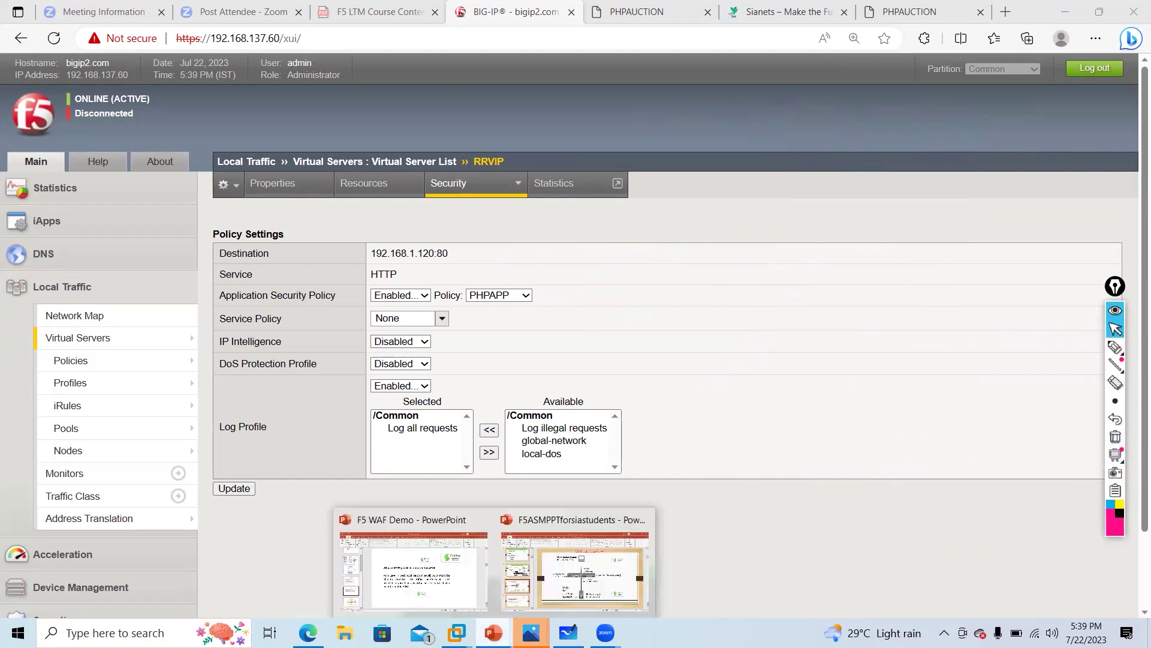
left_click(419, 542)
left_click(65, 526)
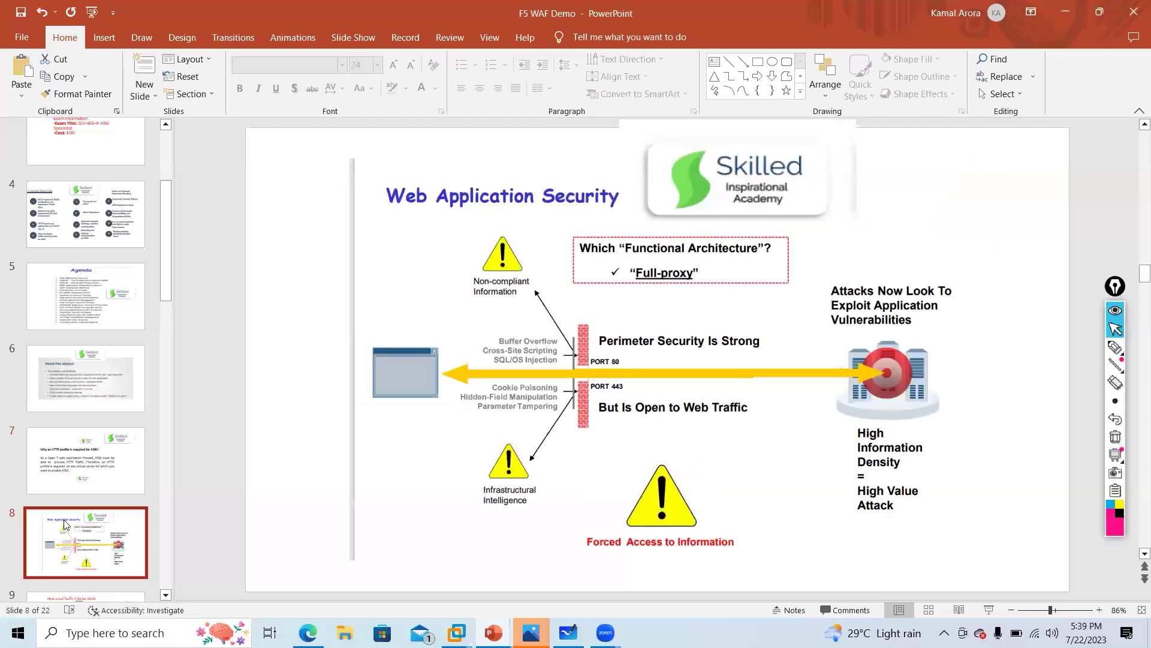
scroll(84, 528, "down", 3)
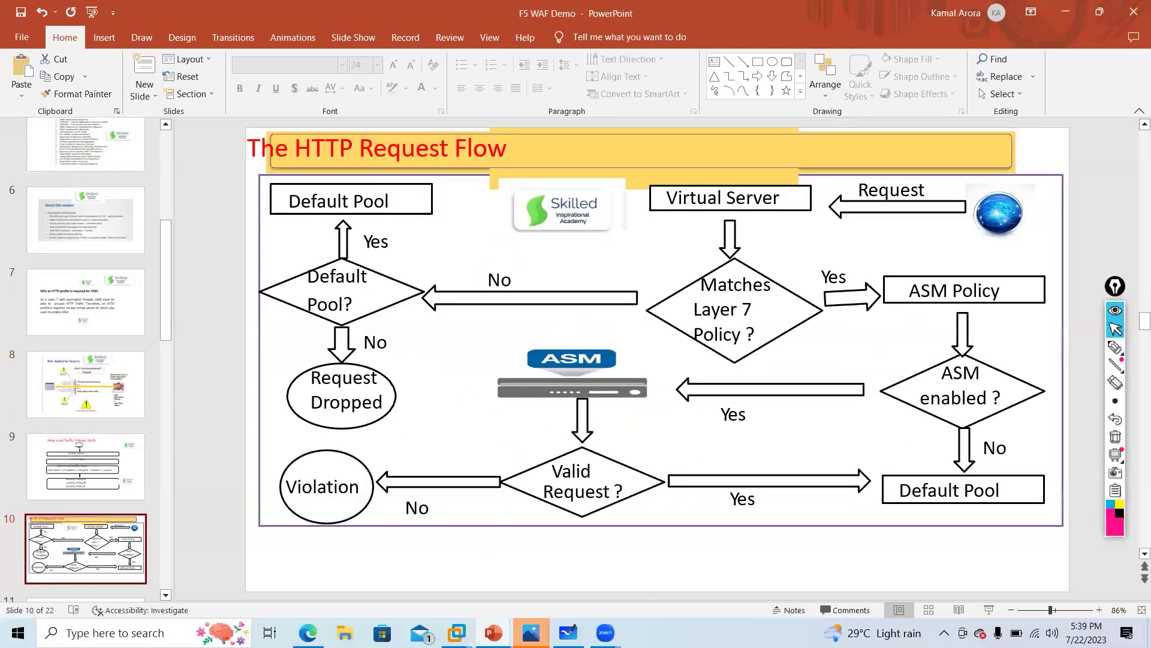
left_click(989, 610)
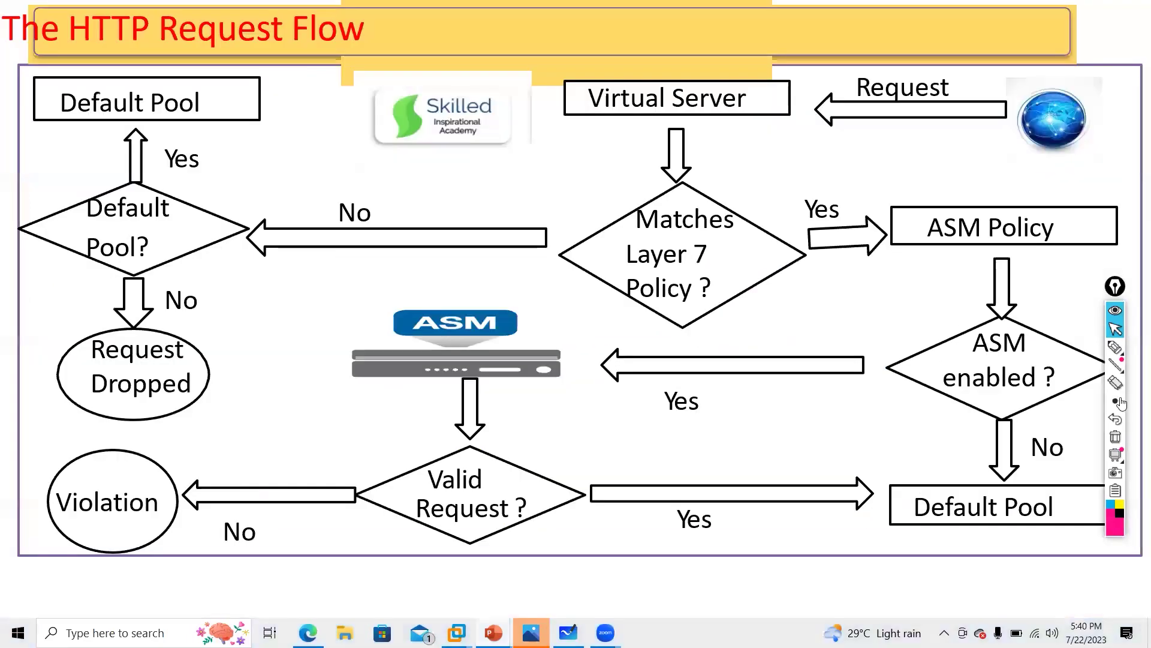
Step: Write and circle a percentage range ending in 20% over the Skilled Inspirational Academy logo, and erase it
left_click(1116, 347)
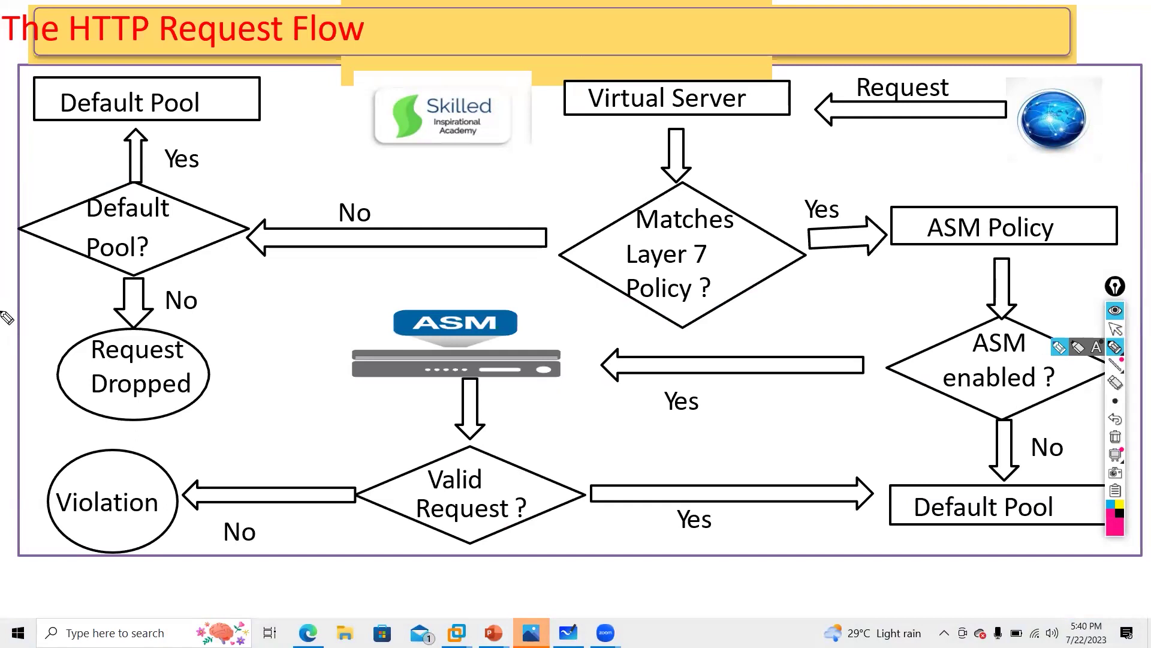
left_click_drag(336, 132, 335, 155)
mouse_move(354, 134)
left_mouse_down()
mouse_move(423, 153)
mouse_move(375, 114)
mouse_move(378, 179)
left_mouse_up()
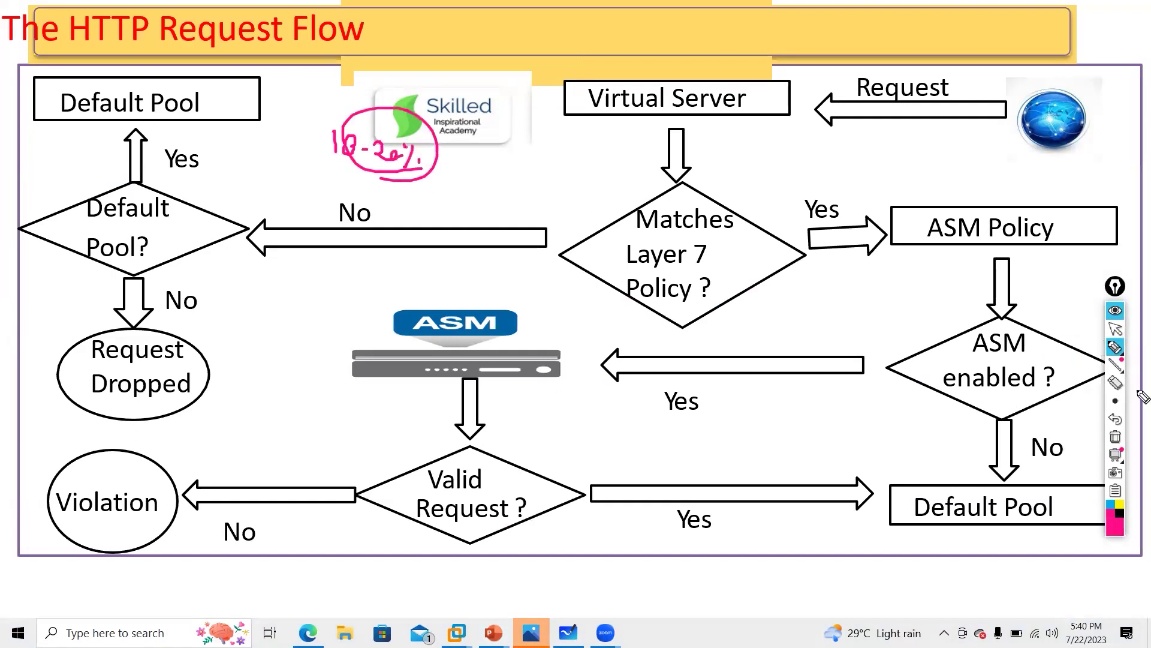
left_click(1116, 436)
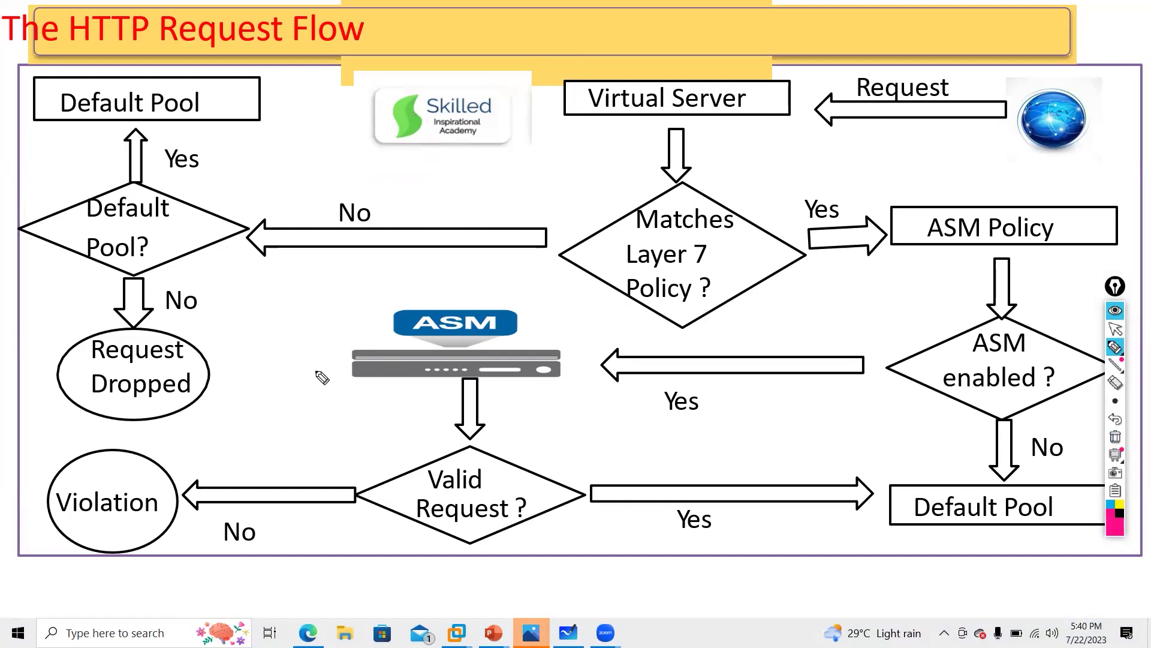
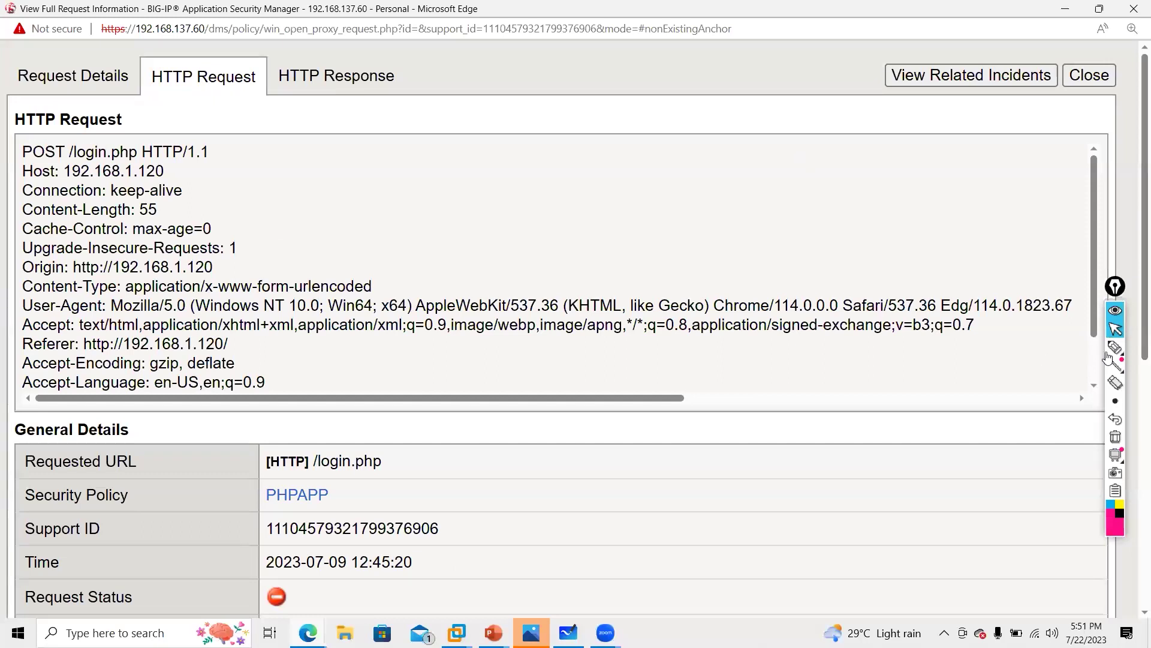
Step: Write "Delete /login.php" beside the HTTP request, circle it, and add an arrow toward a circled "web"
left_click(1115, 346)
mouse_move(560, 179)
left_mouse_down()
mouse_move(715, 185)
mouse_move(772, 162)
mouse_move(794, 198)
mouse_move(817, 188)
mouse_move(582, 145)
left_mouse_up()
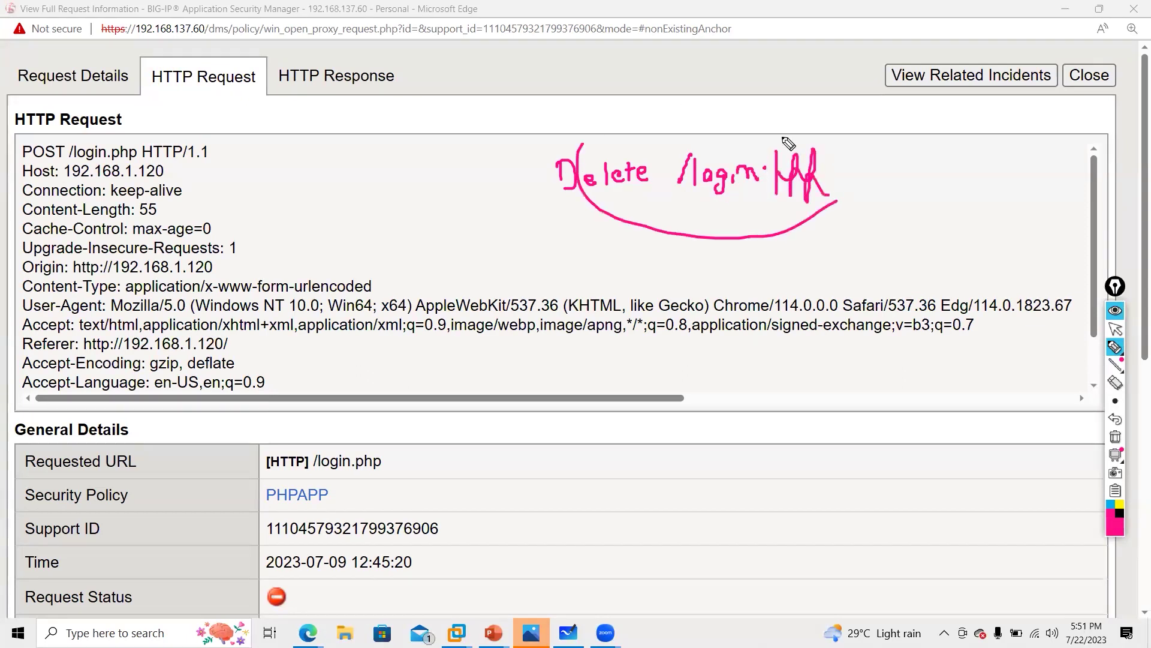
mouse_move(789, 143)
left_mouse_down()
mouse_move(753, 263)
mouse_move(822, 265)
mouse_move(807, 270)
left_mouse_up()
left_click_drag(874, 231, 920, 243)
left_click_drag(918, 222, 933, 257)
mouse_move(596, 192)
left_mouse_down()
mouse_move(574, 242)
mouse_move(603, 225)
left_mouse_up()
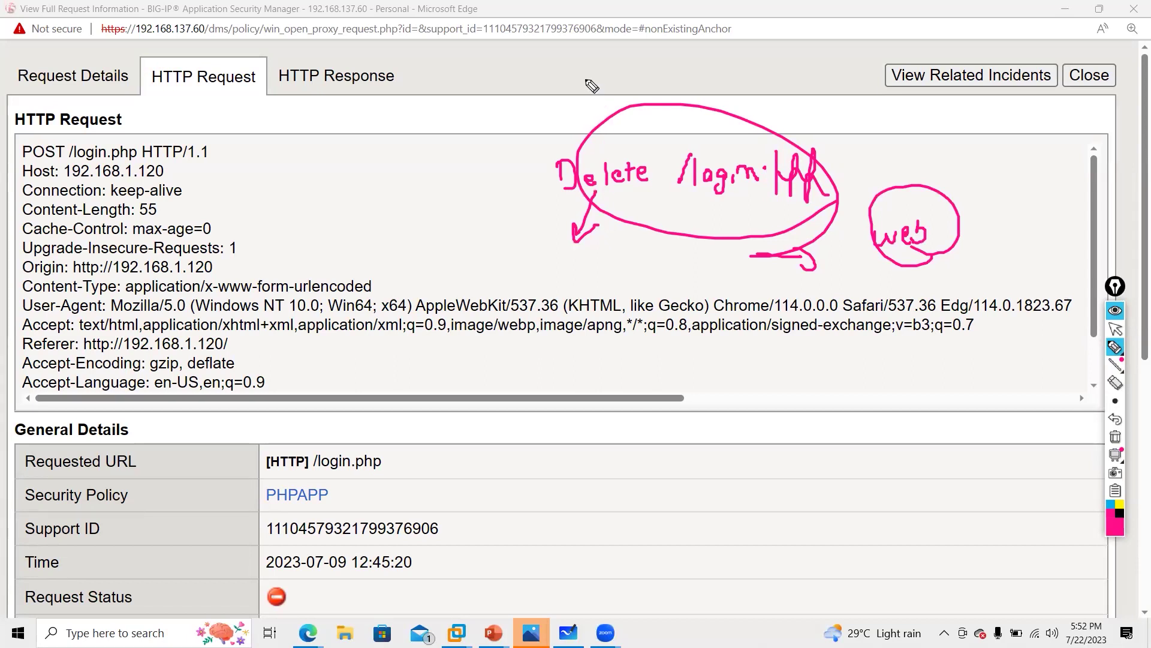
Step: Draw a circled client with an arrow down to the Delete request, and write and circle "Block" below it
left_click_drag(588, 81, 591, 113)
left_click_drag(577, 93, 600, 90)
mouse_move(604, 49)
left_mouse_down()
mouse_move(617, 60)
mouse_move(605, 64)
left_mouse_up()
left_click_drag(624, 68, 622, 57)
mouse_move(632, 250)
left_mouse_down()
mouse_move(632, 267)
mouse_move(670, 283)
left_mouse_up()
left_click_drag(678, 271, 688, 274)
left_click_drag(703, 264, 699, 278)
mouse_move(708, 245)
left_mouse_down()
mouse_move(710, 276)
mouse_move(725, 282)
left_mouse_up()
mouse_move(727, 283)
left_mouse_down()
mouse_move(636, 267)
mouse_move(676, 289)
left_mouse_up()
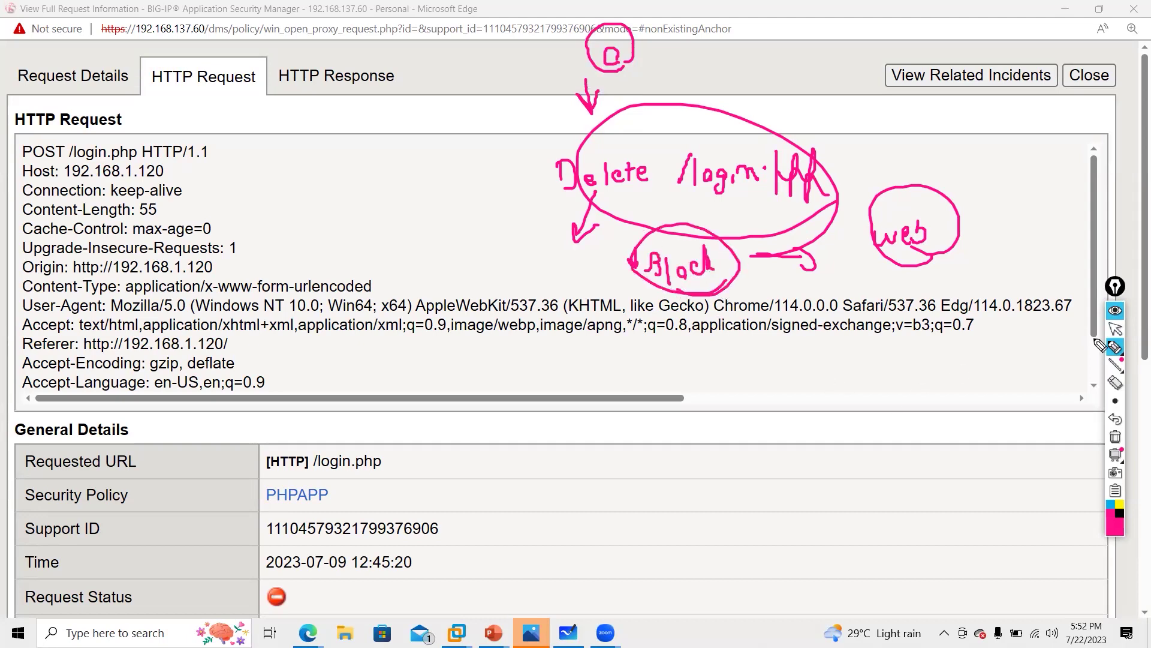
Step: Switch to the main BIG-IP window and open the Application Security Methods page under Headers
left_click(1114, 329)
mouse_move(308, 633)
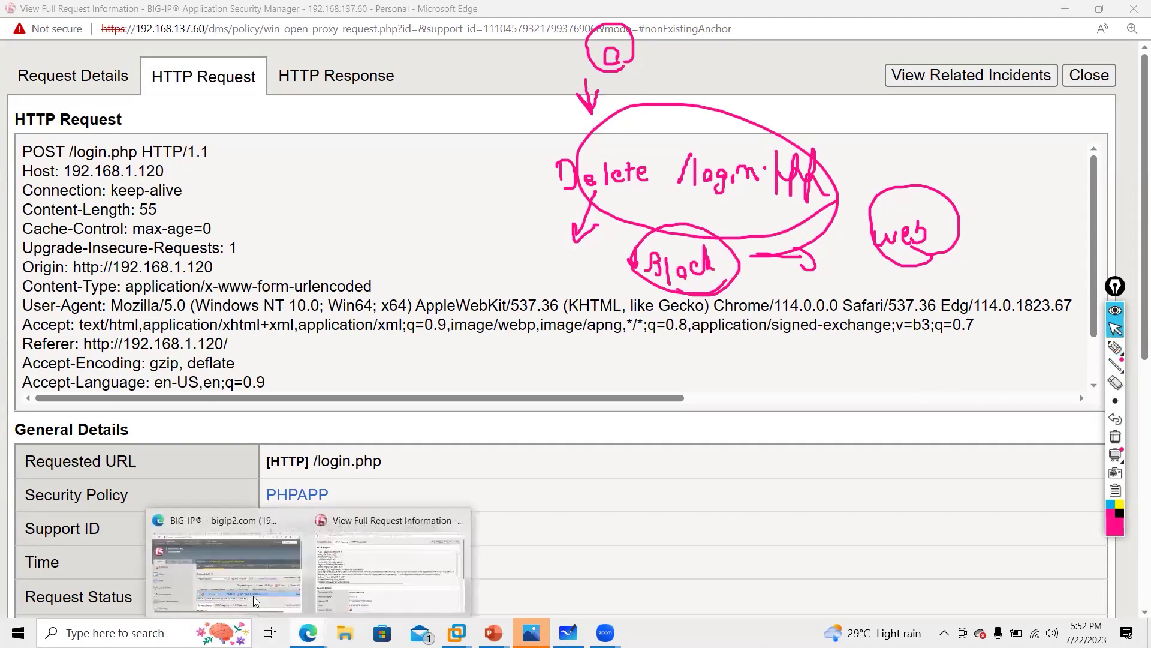
left_click(253, 596)
scroll(128, 419, "down", 4)
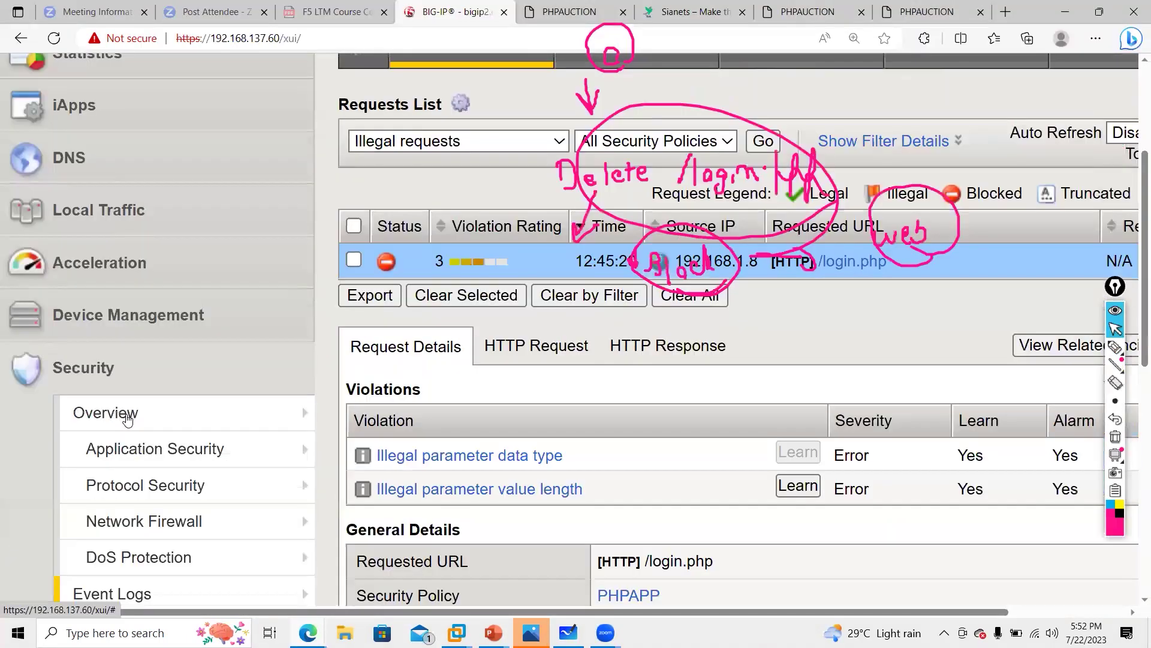
mouse_move(127, 419)
scroll(131, 393, "down", 2)
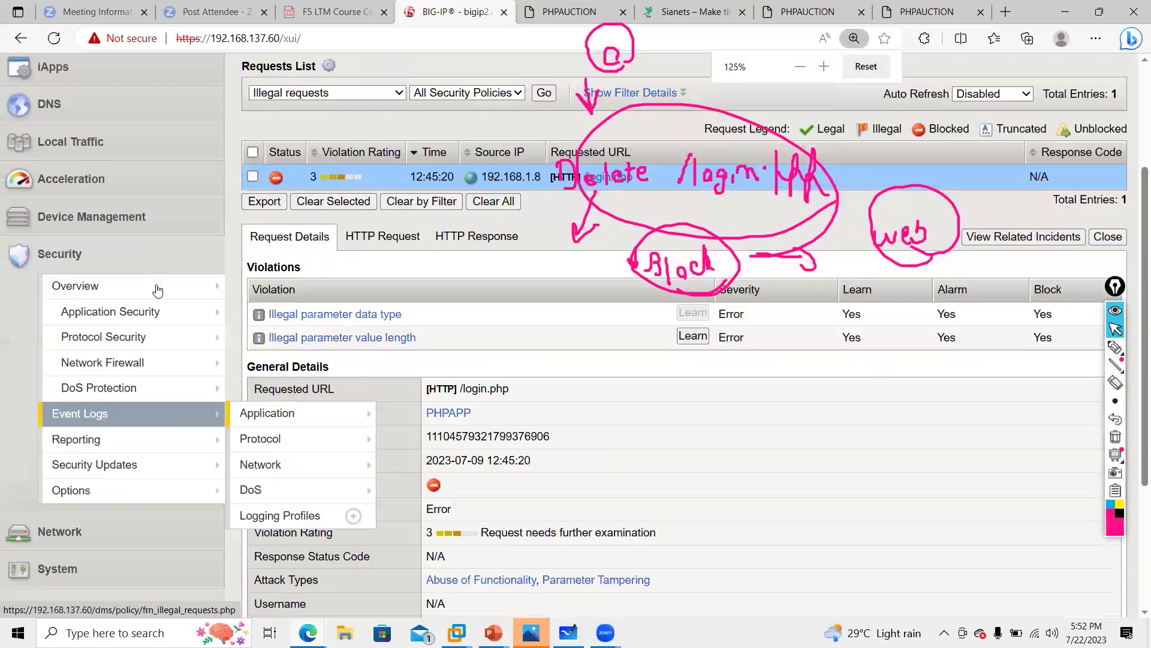
mouse_move(290, 416)
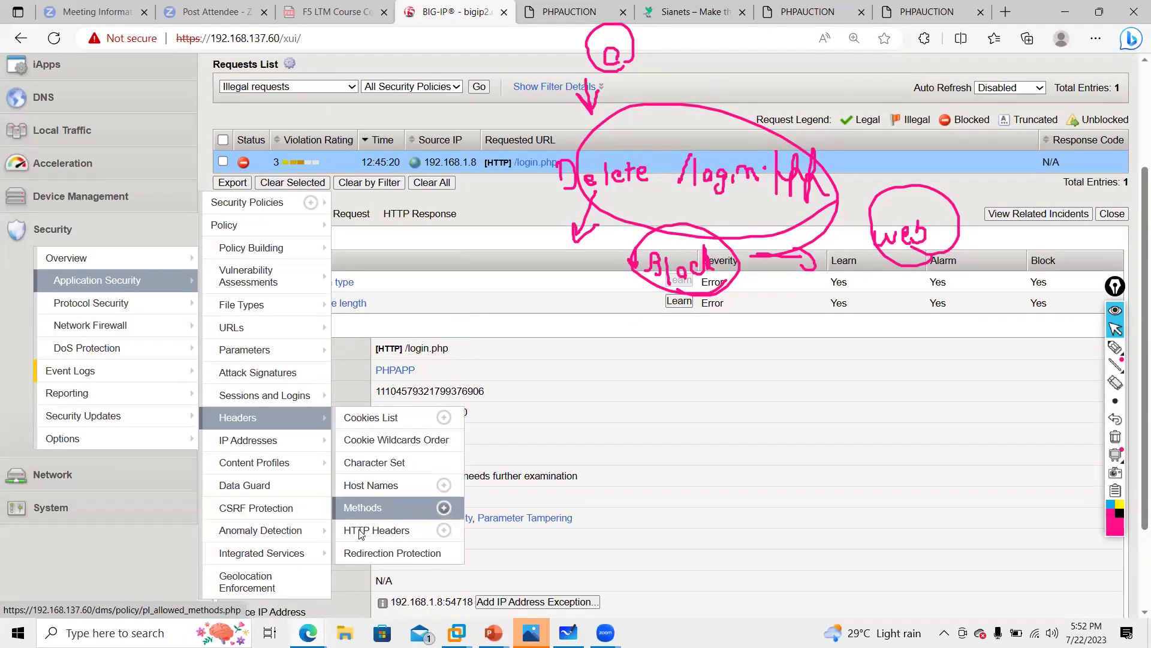
left_click(384, 508)
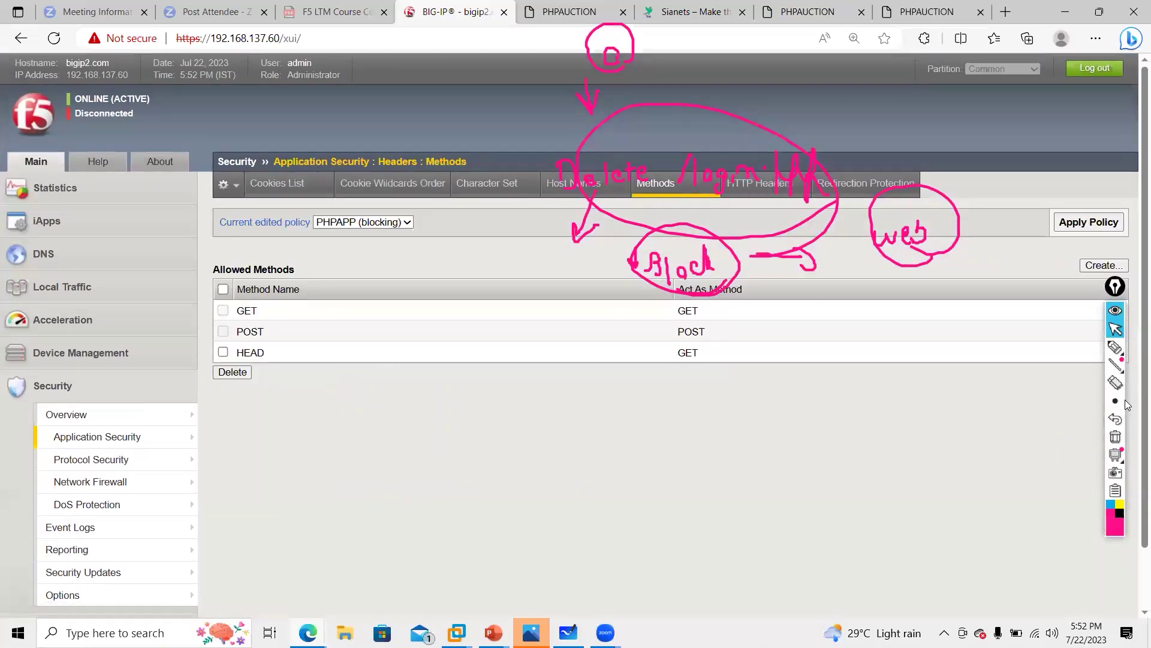
Step: Clear the annotations and circle the Allowed Methods list of the PHPAPP policy
left_click(1116, 437)
left_click(1111, 347)
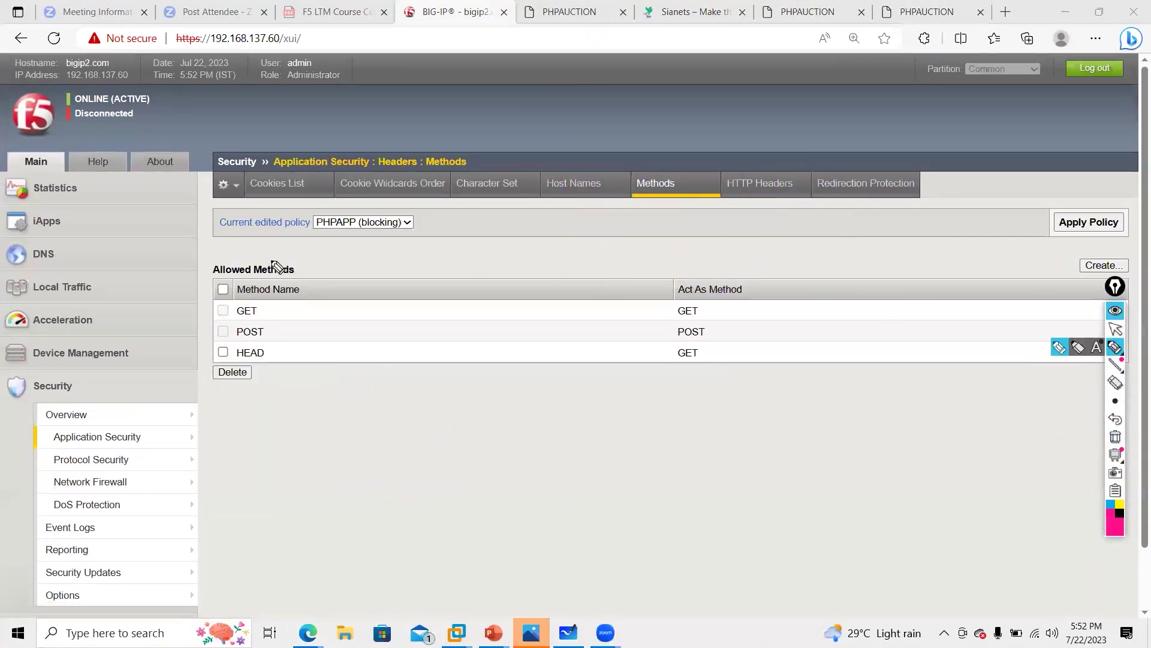
mouse_move(262, 243)
left_mouse_down()
mouse_move(196, 267)
mouse_move(180, 363)
mouse_move(200, 384)
mouse_move(324, 400)
mouse_move(338, 263)
mouse_move(253, 242)
left_mouse_up()
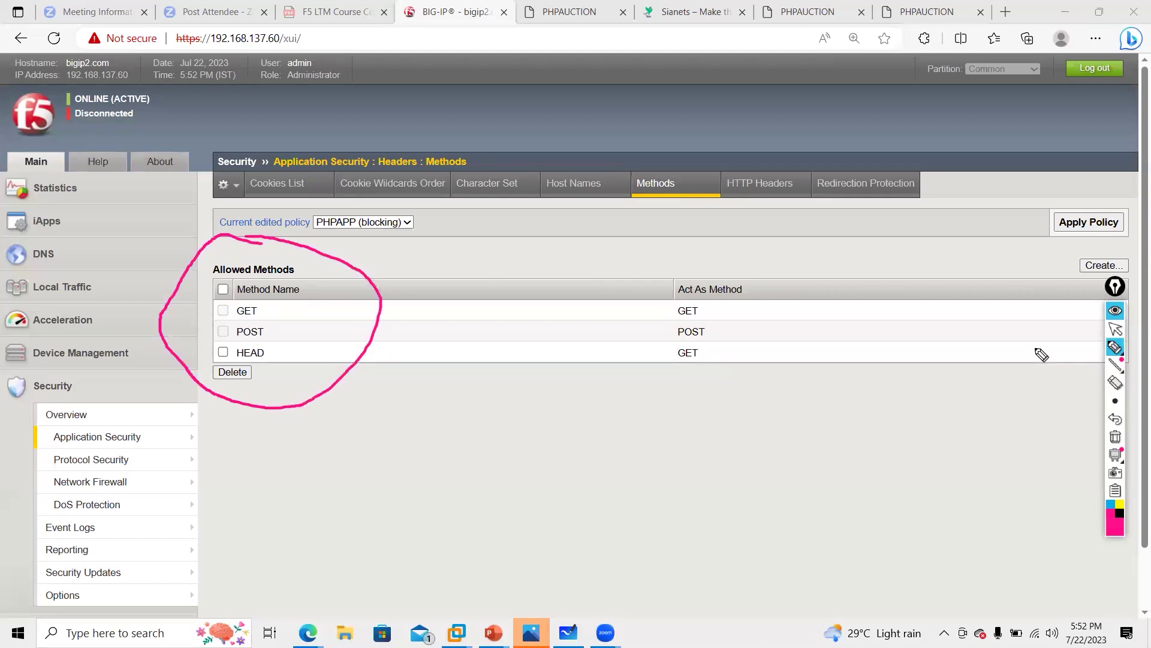
Step: Write "Blocking Mode" beside the methods table with an arrow down to a circled "Delete"
left_click(1114, 350)
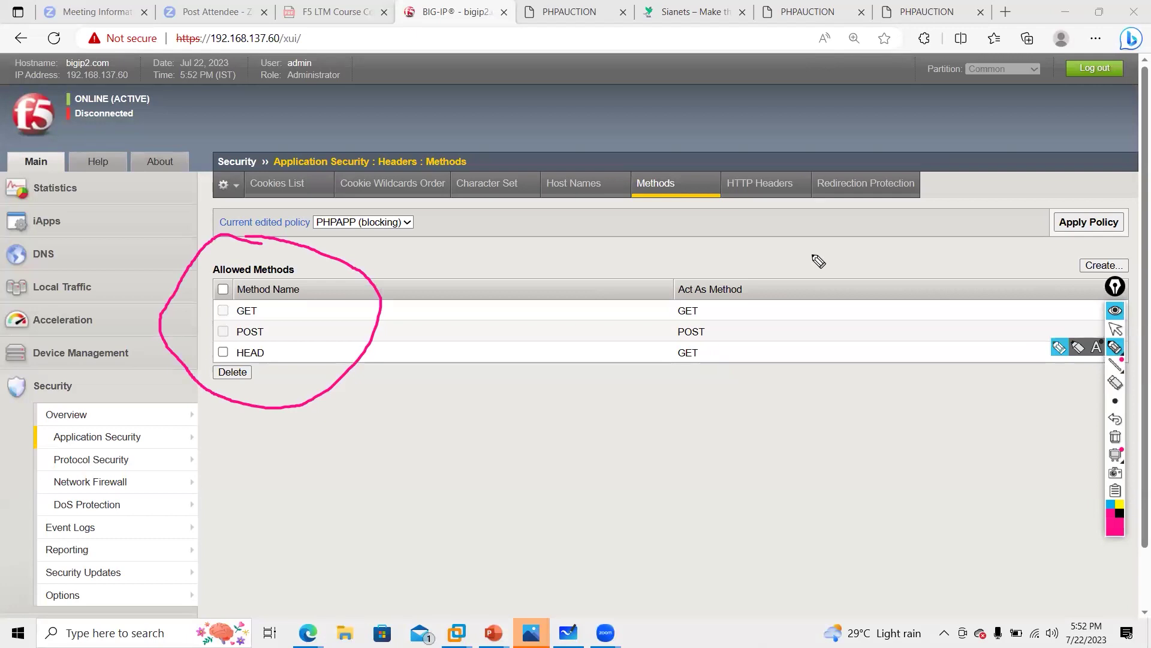
mouse_move(827, 232)
left_mouse_down()
mouse_move(816, 255)
mouse_move(834, 255)
left_mouse_up()
mouse_move(844, 229)
left_mouse_down()
mouse_move(844, 249)
mouse_move(858, 236)
mouse_move(949, 239)
mouse_move(971, 207)
mouse_move(997, 226)
mouse_move(1023, 220)
left_mouse_up()
mouse_move(929, 272)
left_mouse_down()
mouse_move(936, 294)
mouse_move(942, 276)
left_mouse_up()
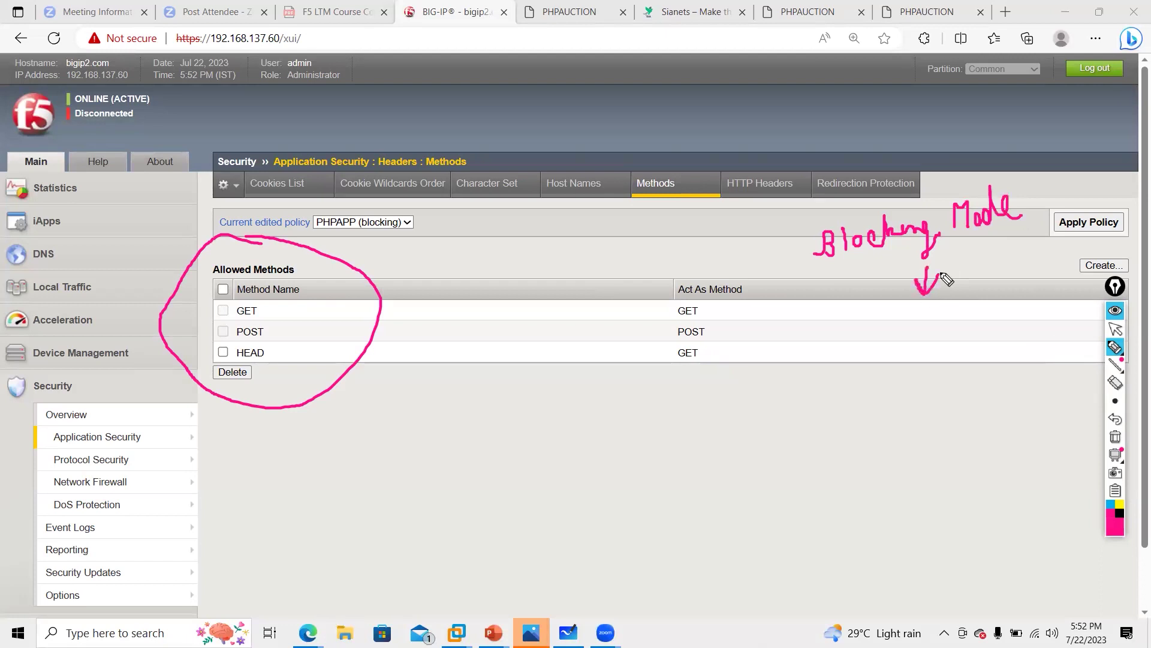
mouse_move(860, 317)
left_mouse_down()
mouse_move(876, 342)
mouse_move(915, 324)
mouse_move(1044, 334)
mouse_move(957, 391)
left_mouse_up()
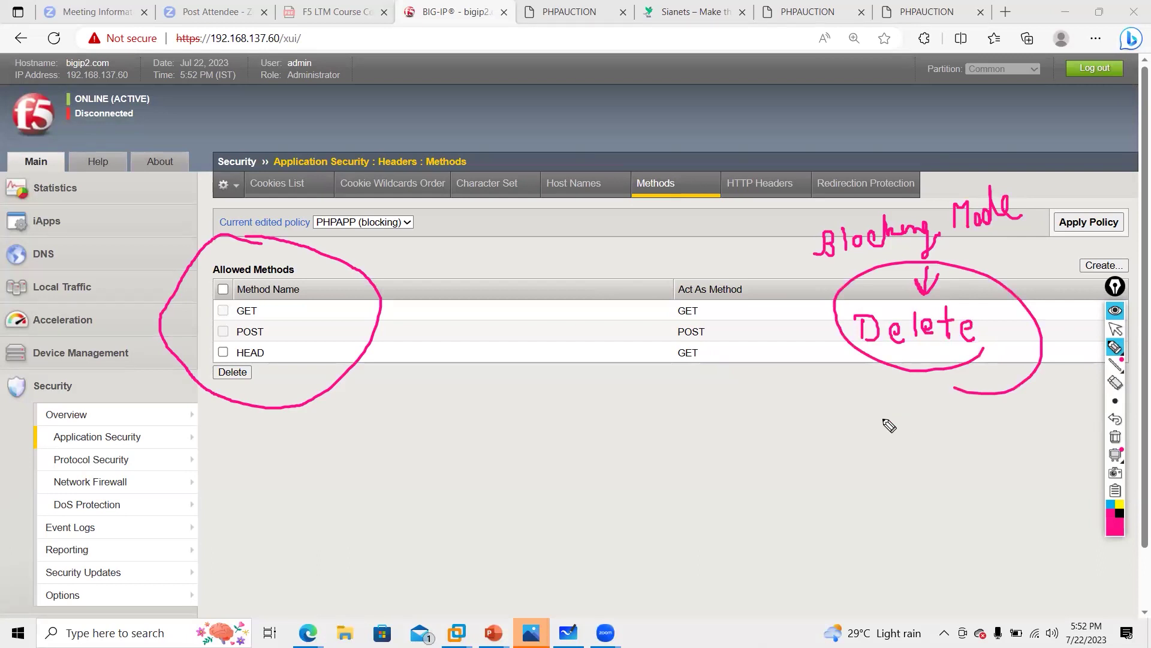
Step: Add an arrow below "Delete" leading to the word "Fiddler" and circle it
mouse_move(879, 385)
left_mouse_down()
mouse_move(879, 417)
mouse_move(890, 406)
left_mouse_up()
mouse_move(840, 441)
left_mouse_down()
mouse_move(865, 460)
mouse_move(899, 442)
mouse_move(969, 445)
left_mouse_up()
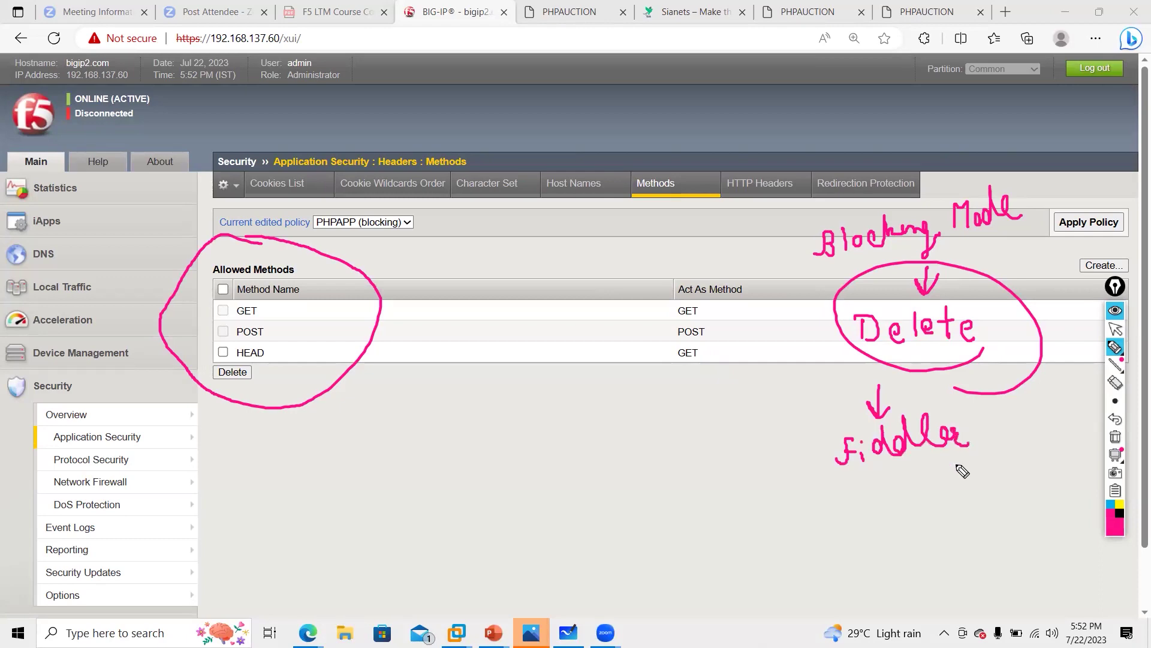
left_click_drag(851, 399, 946, 497)
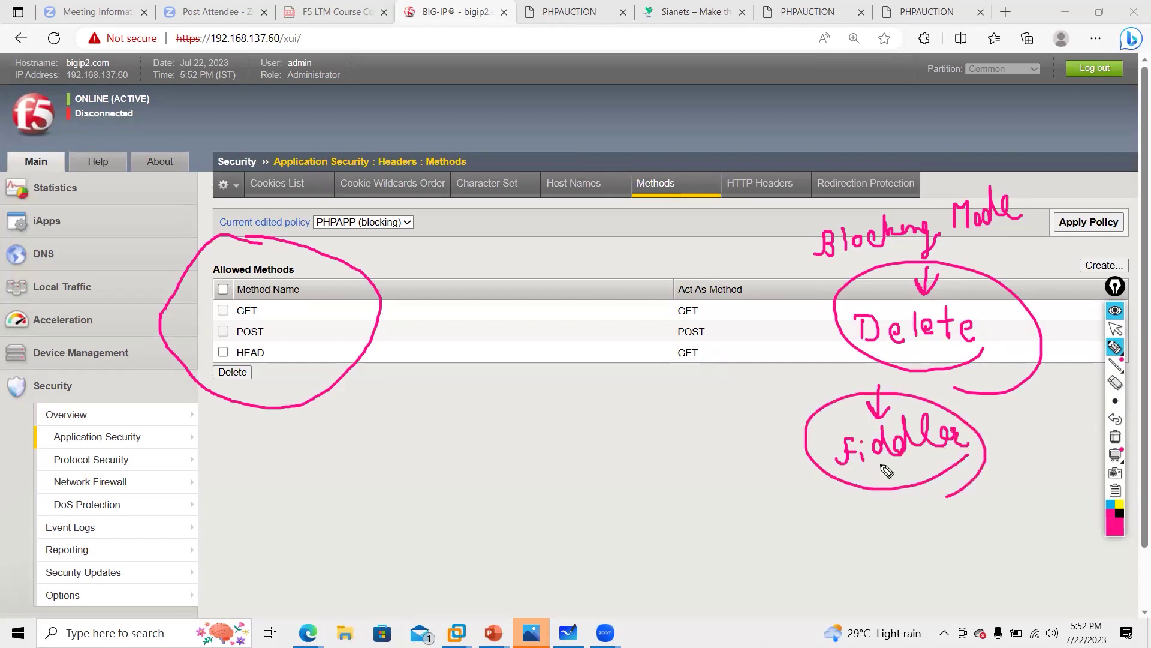
Step: Launch Fiddler Classic, remove the pen annotations, and reduce Fiddler to a smaller window over the browser
left_click(1115, 329)
left_click(114, 633)
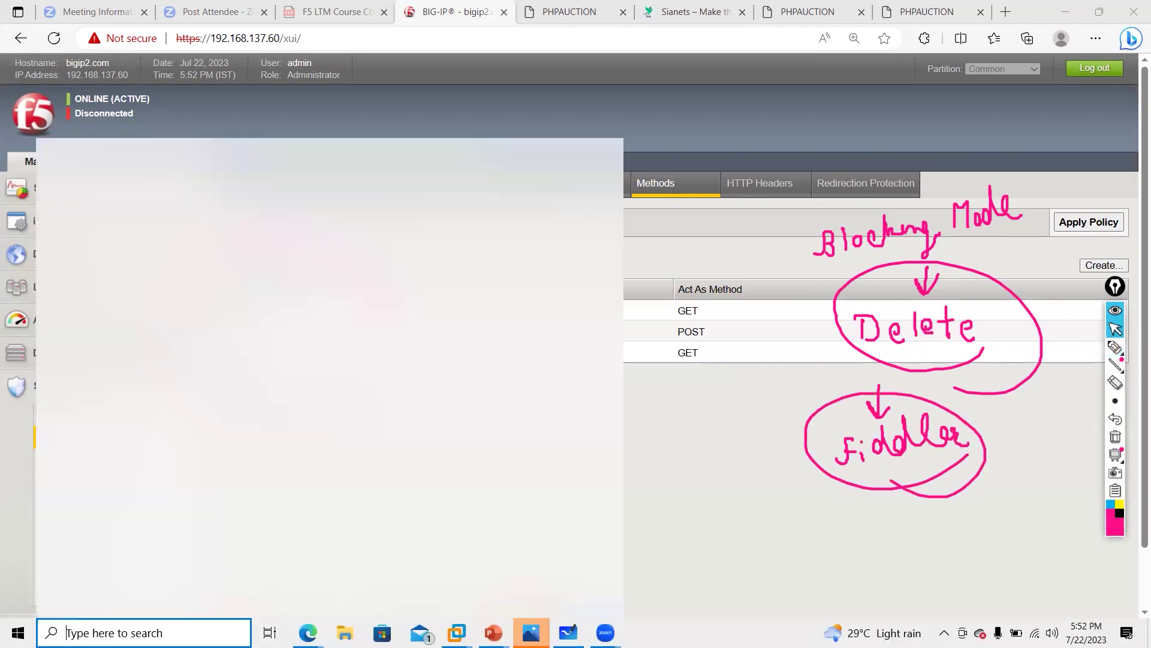
type("fidd")
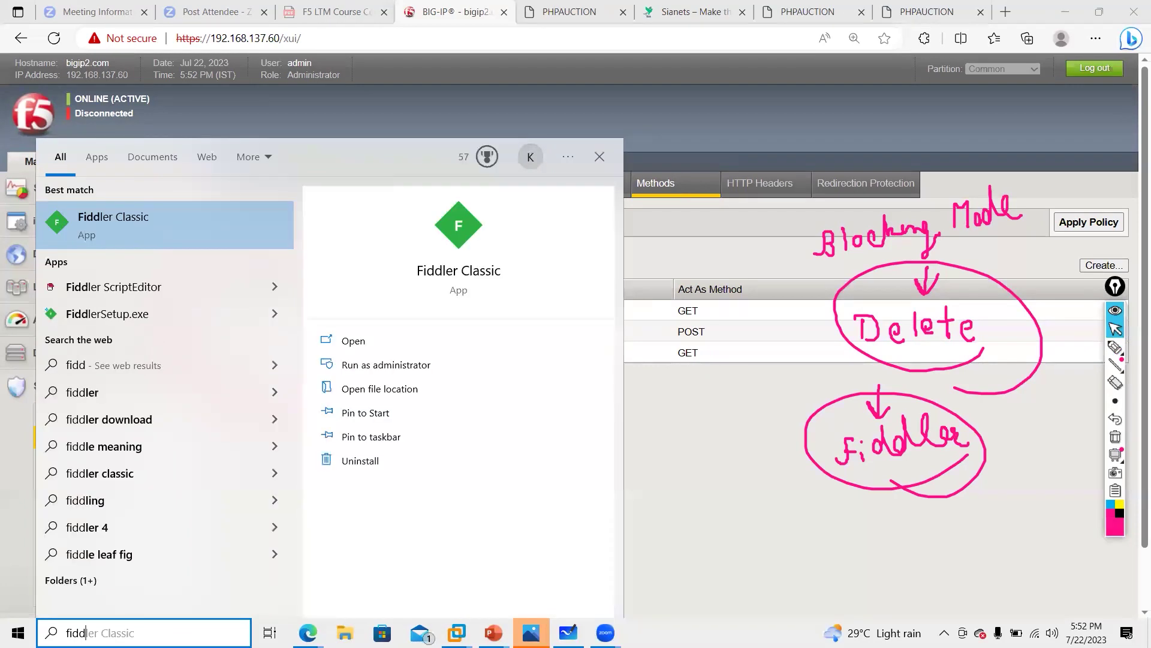
key("Return")
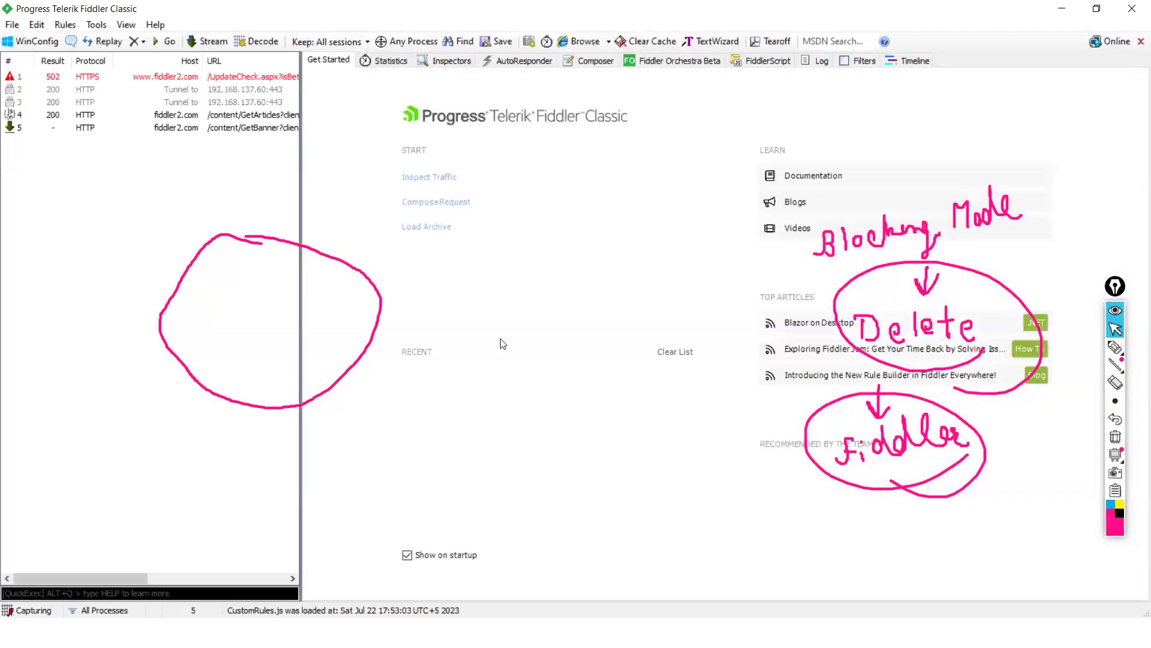
left_click(1119, 418)
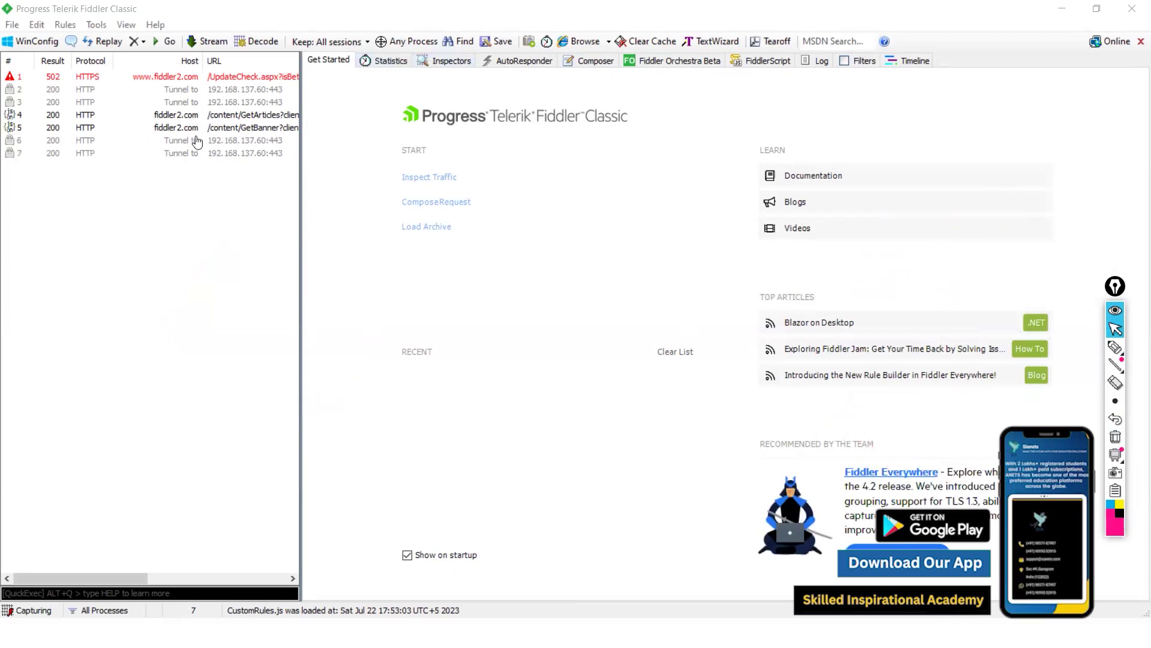
left_click(1095, 10)
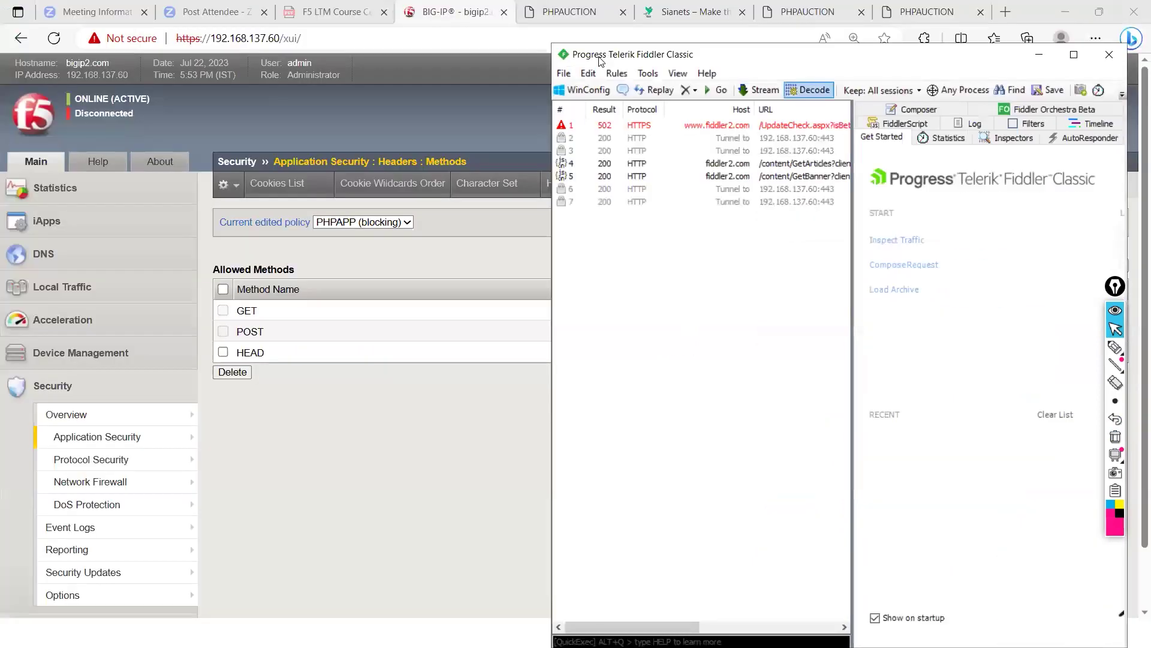
Step: Set Fiddler's automatic breakpoints to Before Requests and switch to the PHPAUCTION page in Edge
left_click(564, 75)
mouse_move(586, 74)
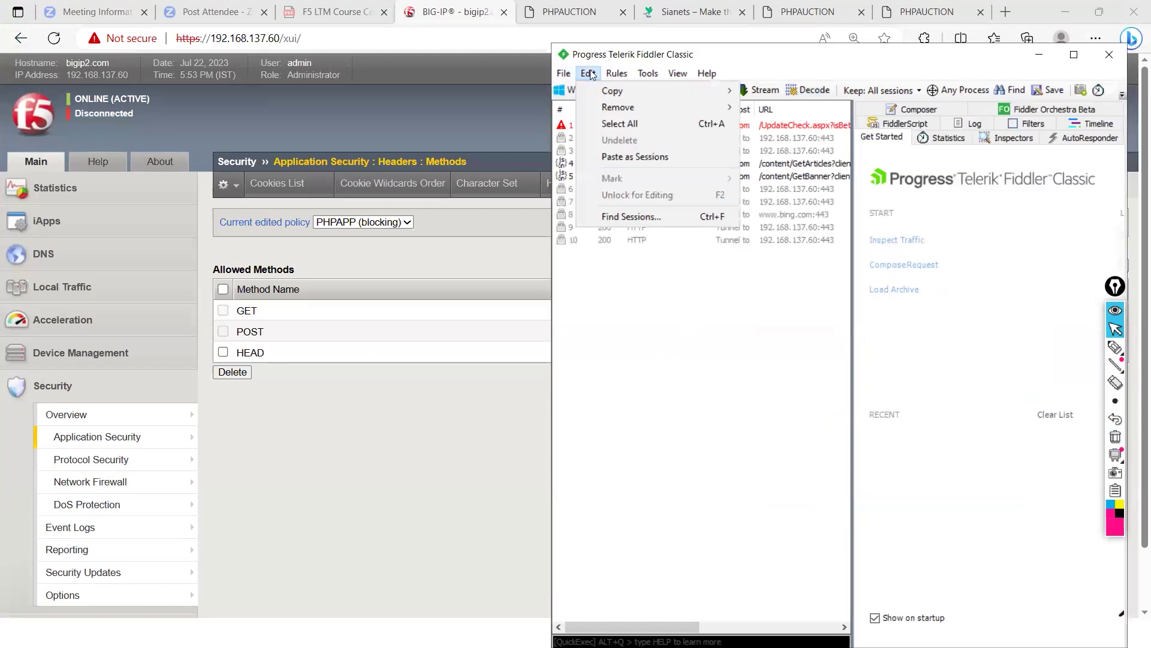
mouse_move(655, 131)
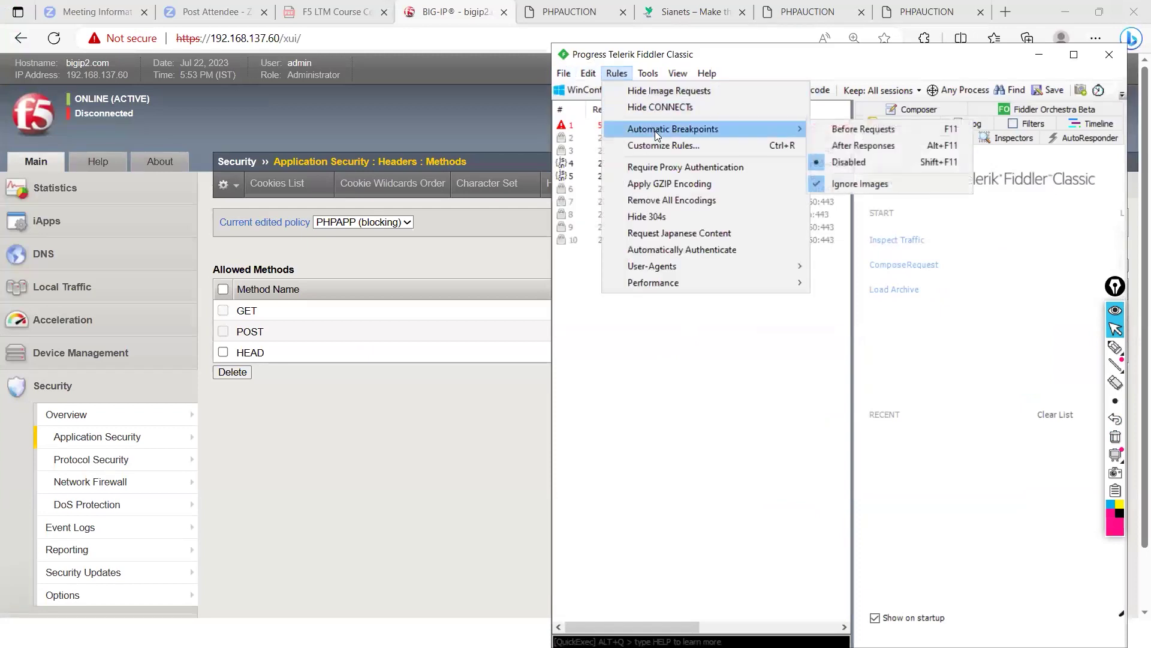
left_click(834, 133)
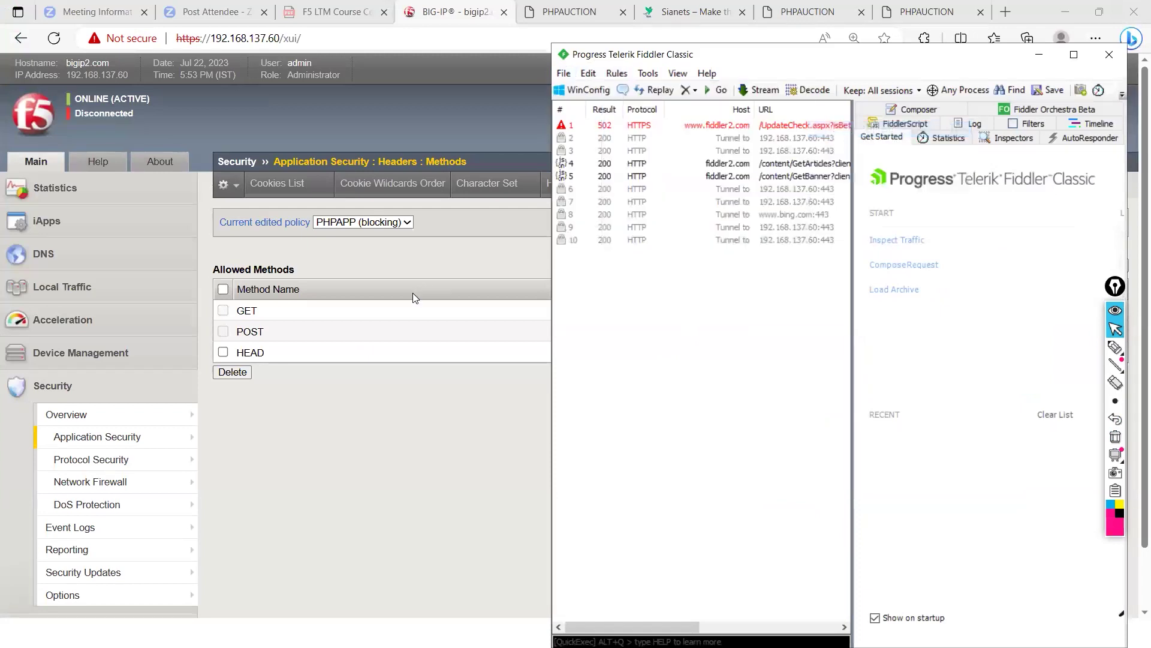
left_click(387, 414)
left_click(927, 12)
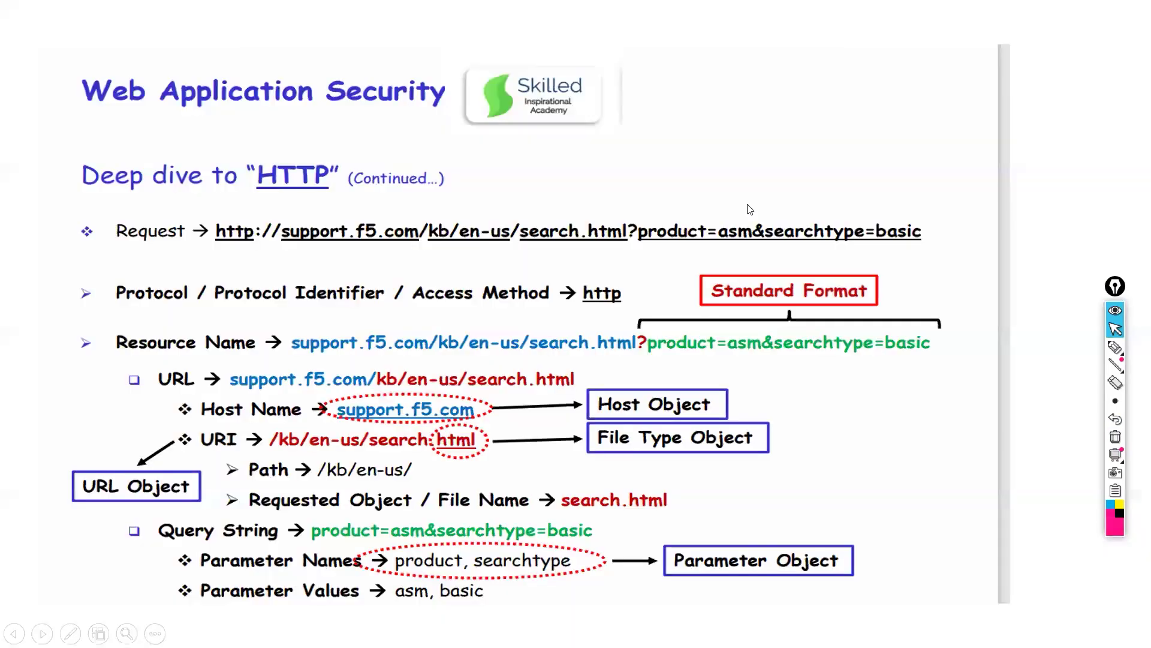
Step: End the PowerPoint slide show, return to Fiddler and open the trapped 192.168.1.120 request in the Inspectors
right_click(748, 205)
left_click(789, 417)
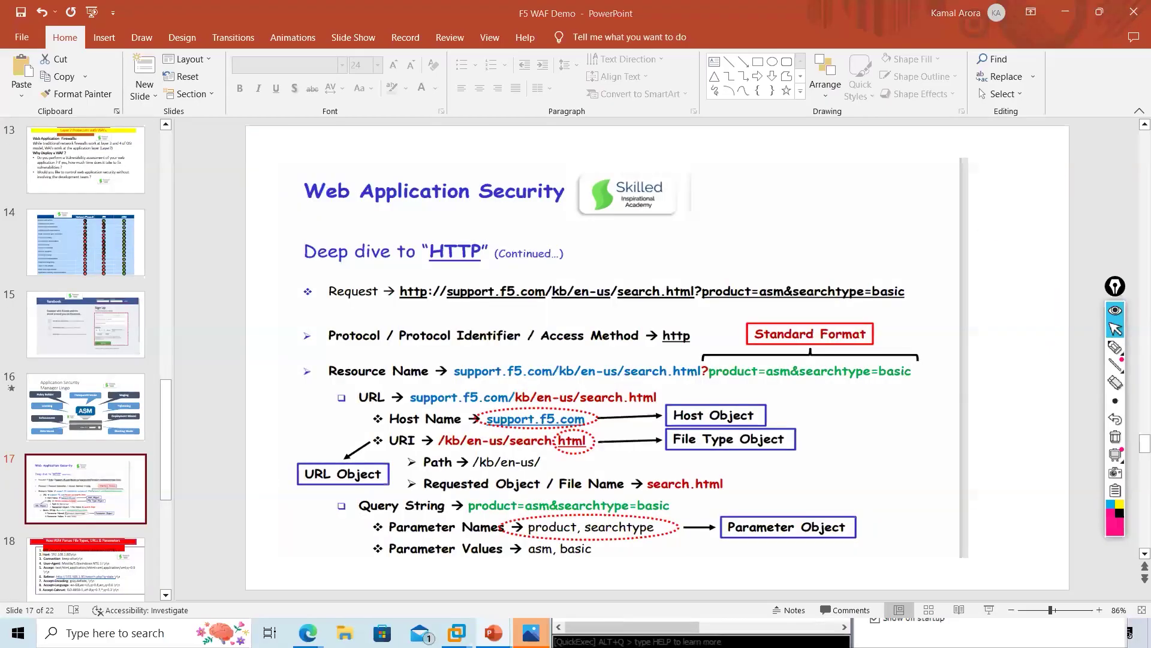
mouse_move(531, 633)
left_click(643, 633)
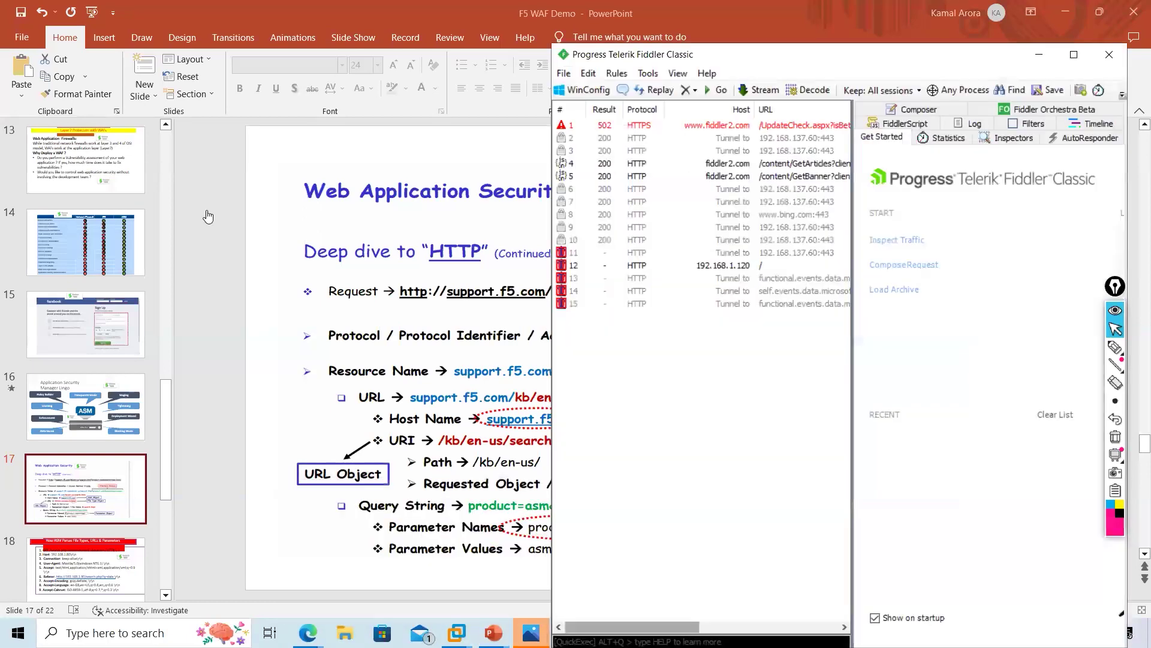
left_click(161, 217)
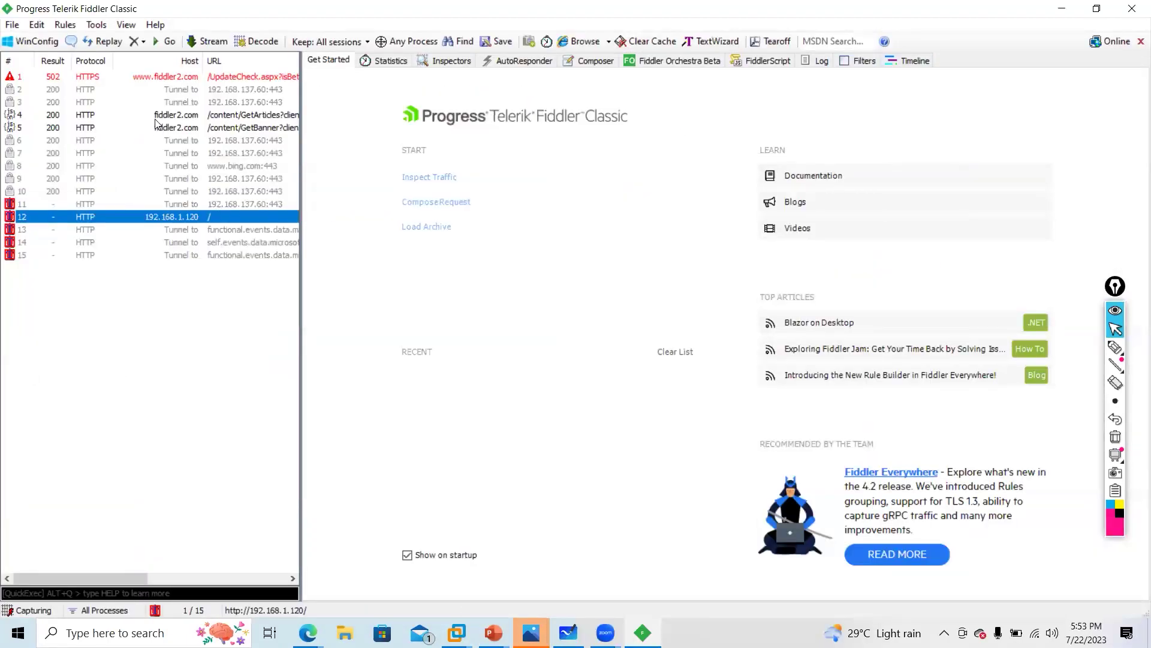
double_click(182, 216)
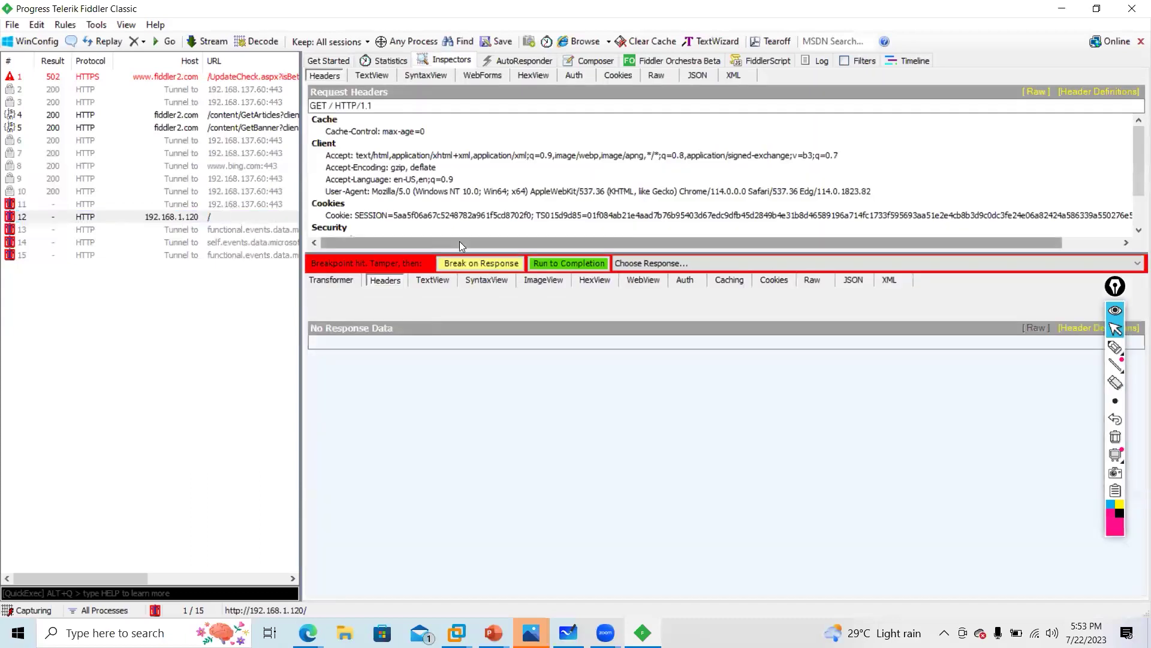
Step: Try to replace the GET method in the trapped request line with DELETE
double_click(330, 108)
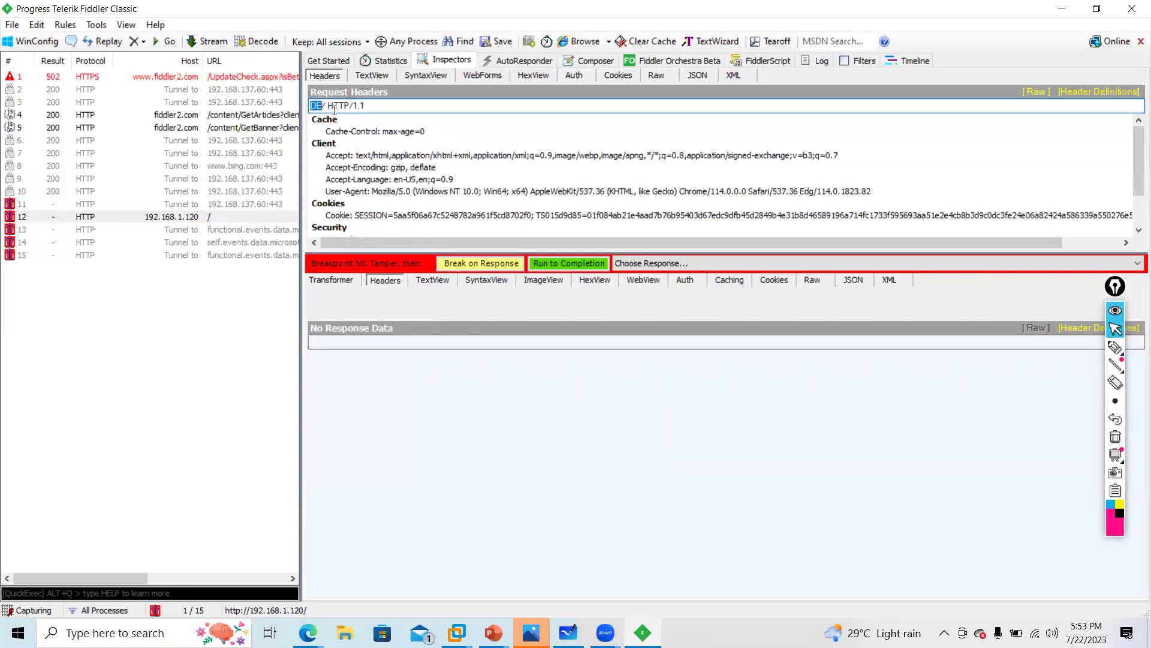
key("BackSpace")
left_click(208, 219)
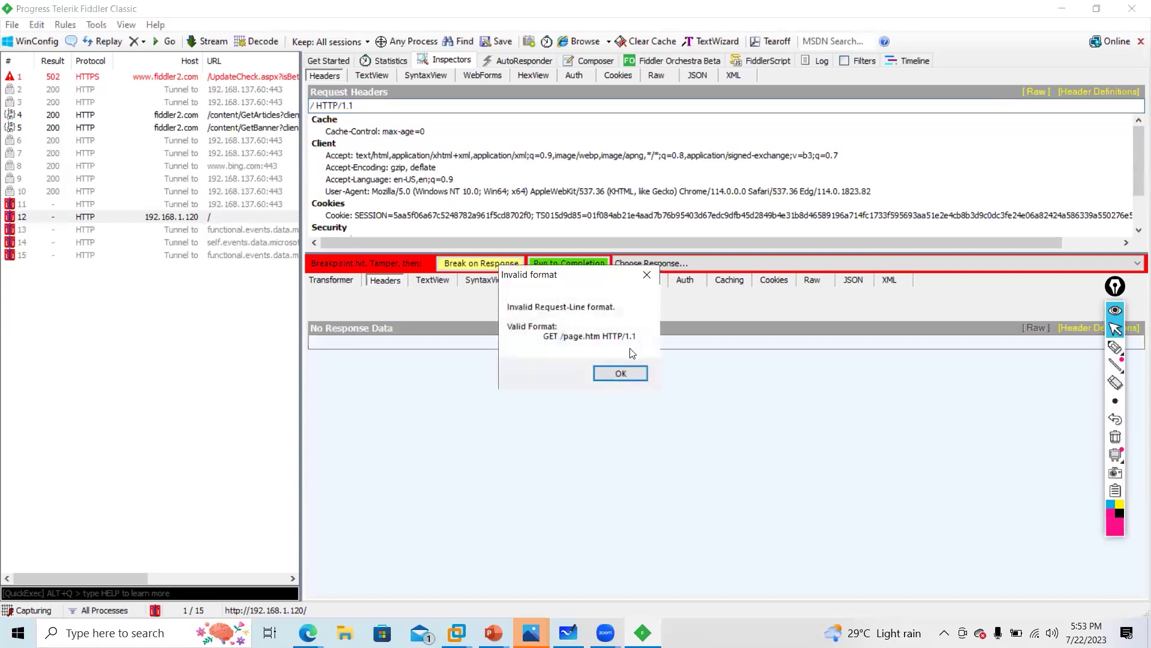
left_click(621, 374)
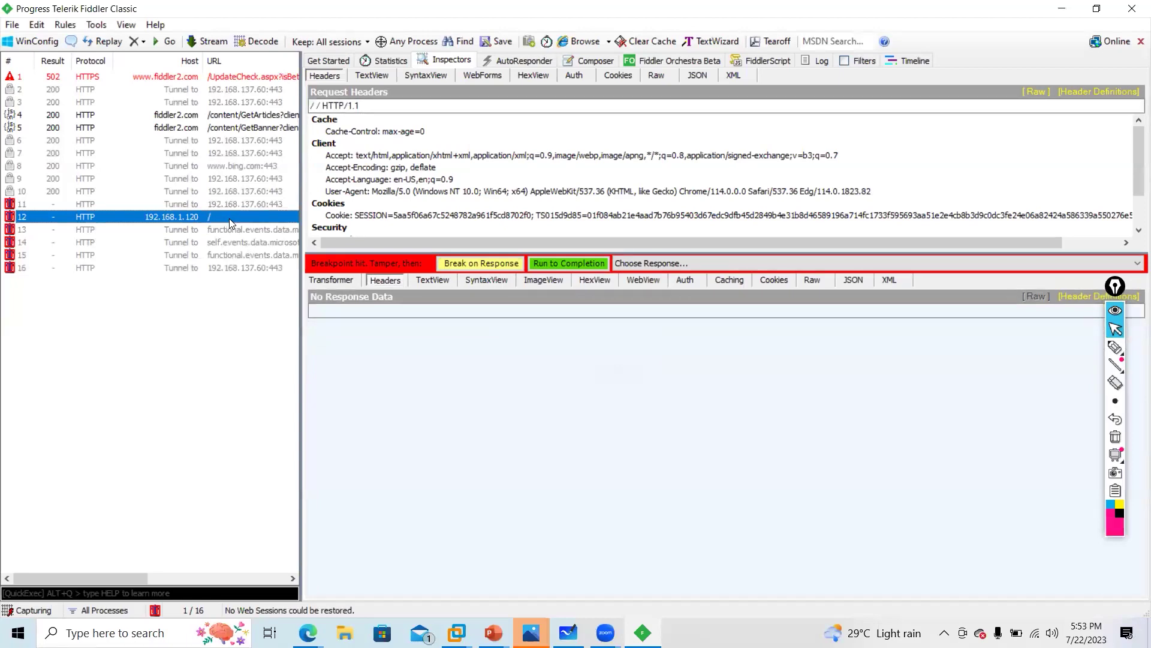
Step: Close Fiddler Classic and launch it again
left_click(1132, 8)
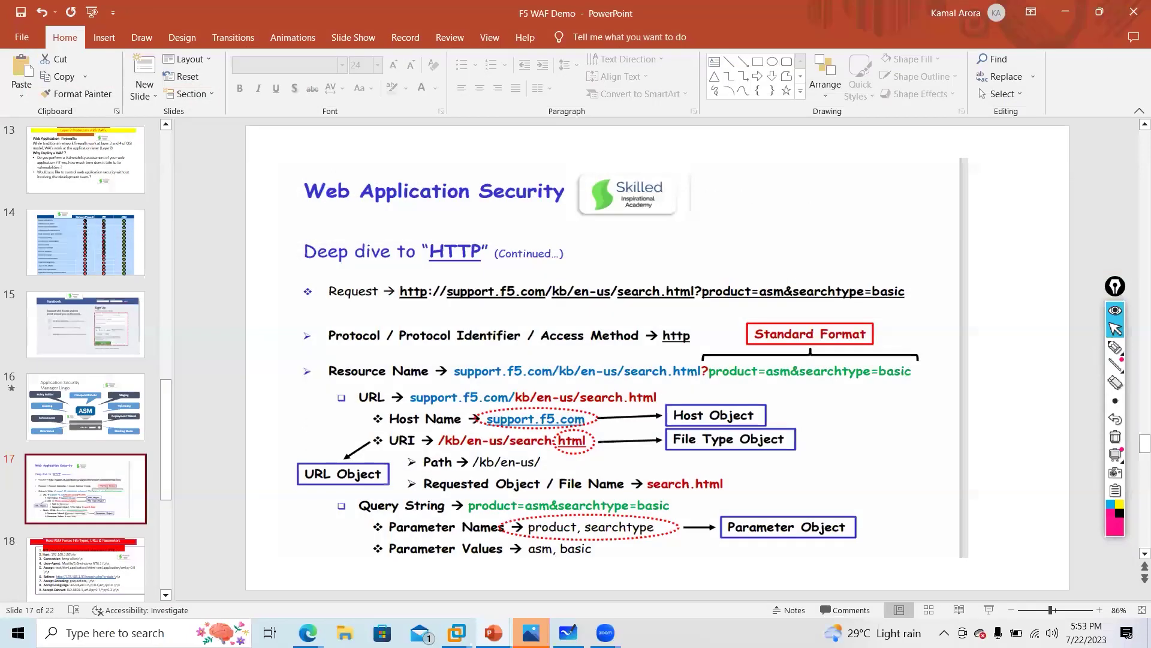
key("super")
type("fidd")
key("Return")
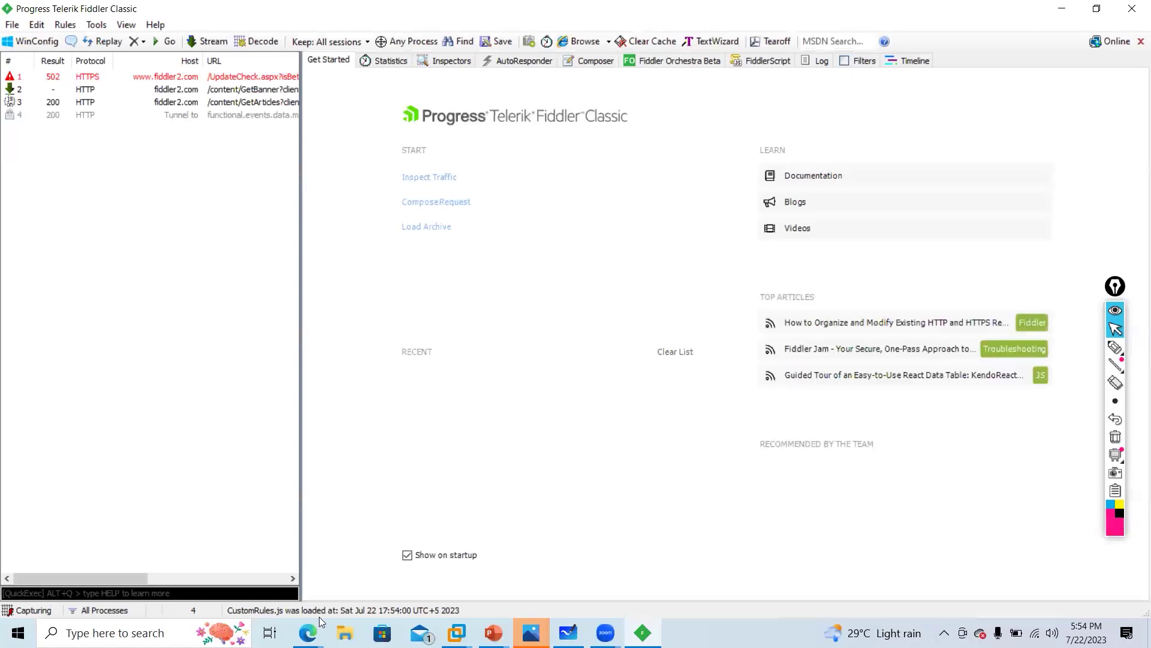
Step: Set the automatic breakpoints to Before Requests in the relaunched Fiddler
left_click(66, 25)
mouse_move(105, 84)
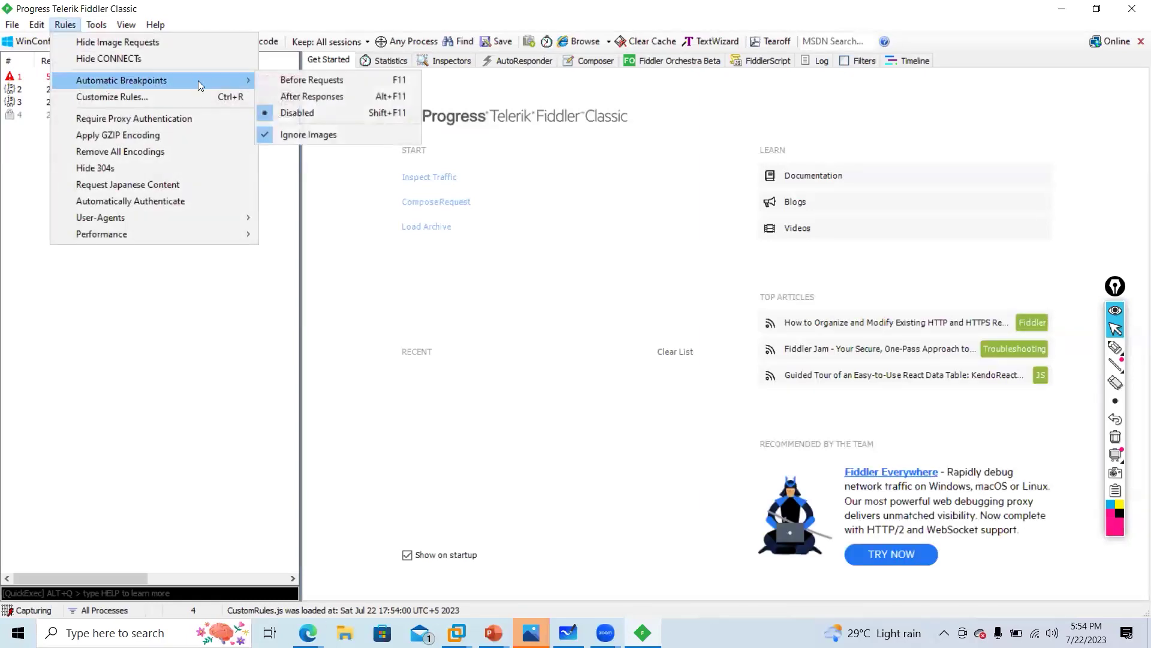
left_click(311, 80)
mouse_move(307, 633)
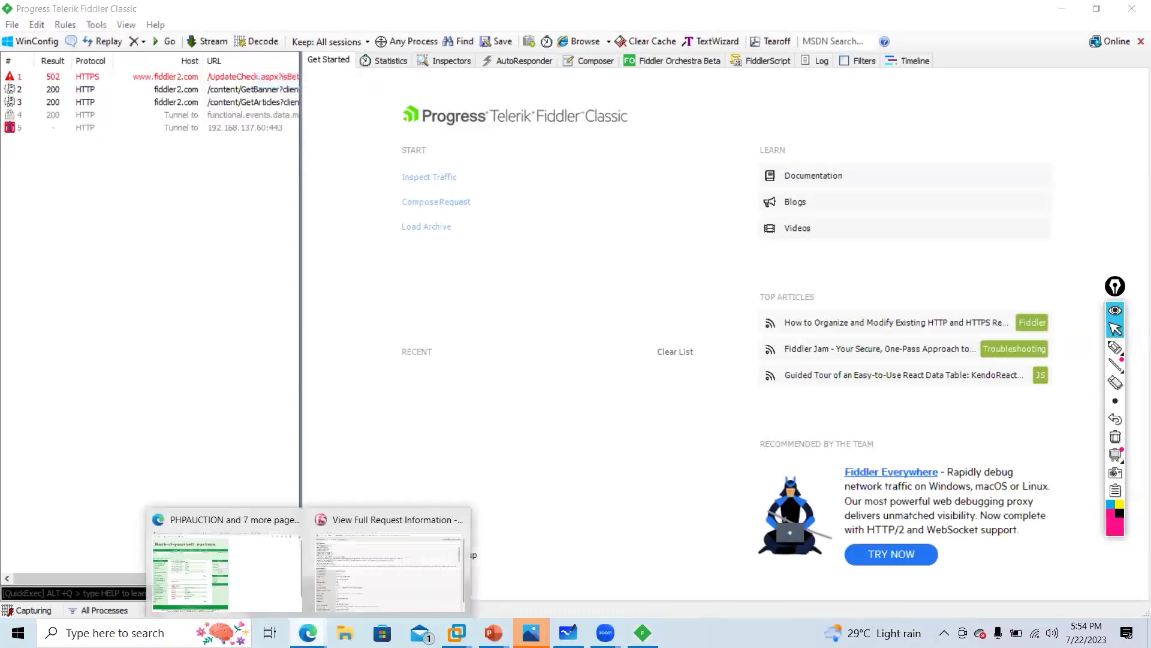
Step: Reload the auction site at 192.168.1.120 in the browser and open its trapped request in Fiddler's Inspectors
left_click(279, 566)
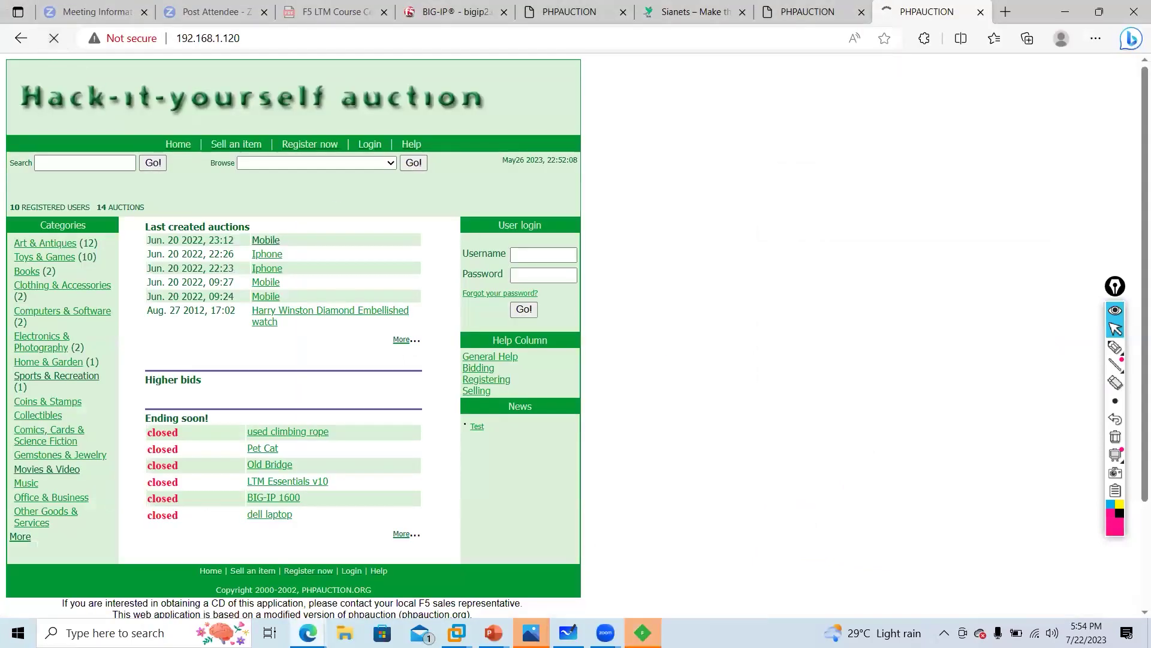
key("alt+Tab")
left_click(192, 155)
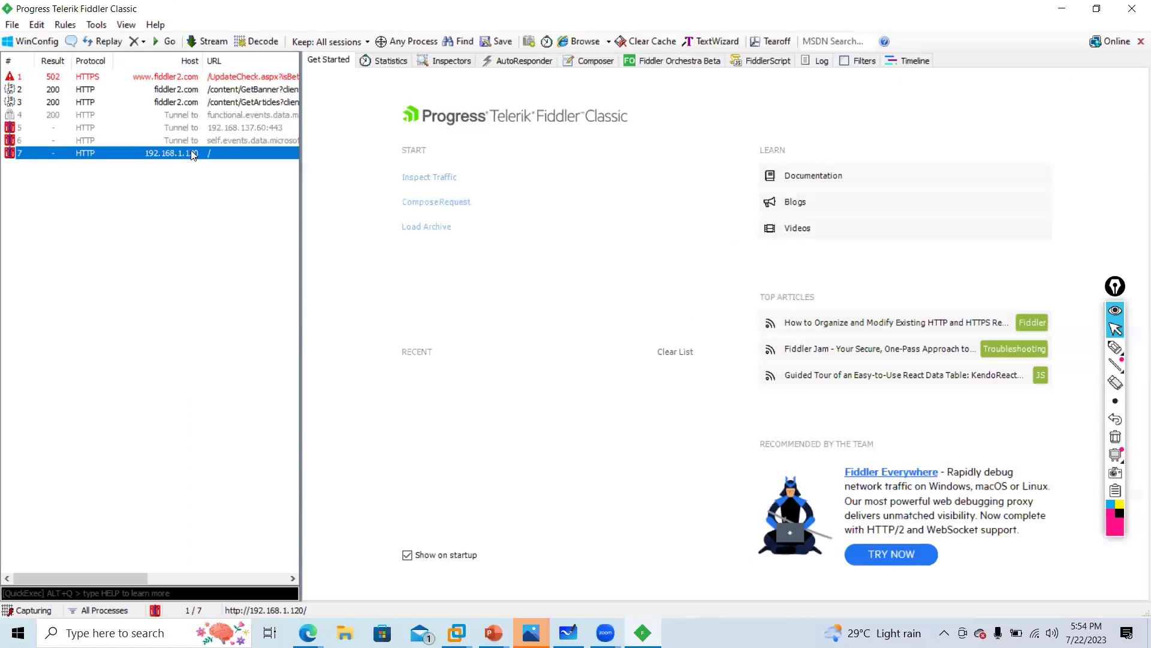
double_click(192, 154)
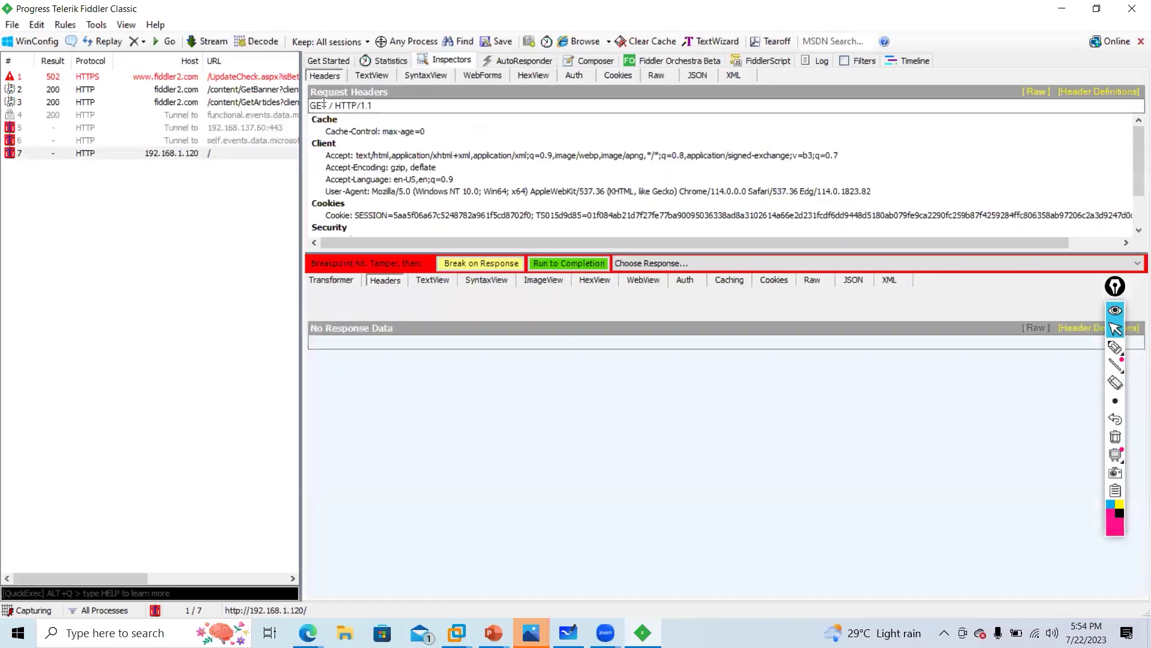
Step: Replace the GET method in the trapped request line with DELETE and run the request to completion
double_click(322, 106)
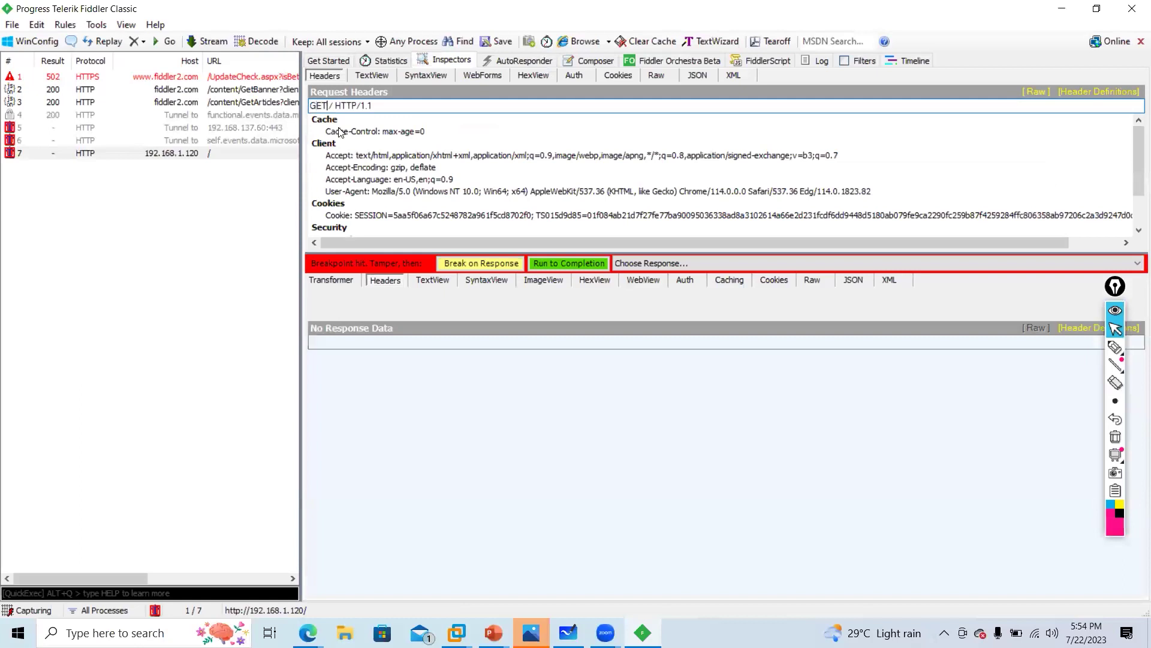
key("BackSpace")
key("BackSpace")
key("BackSpace")
type("DELE")
type("DELETE")
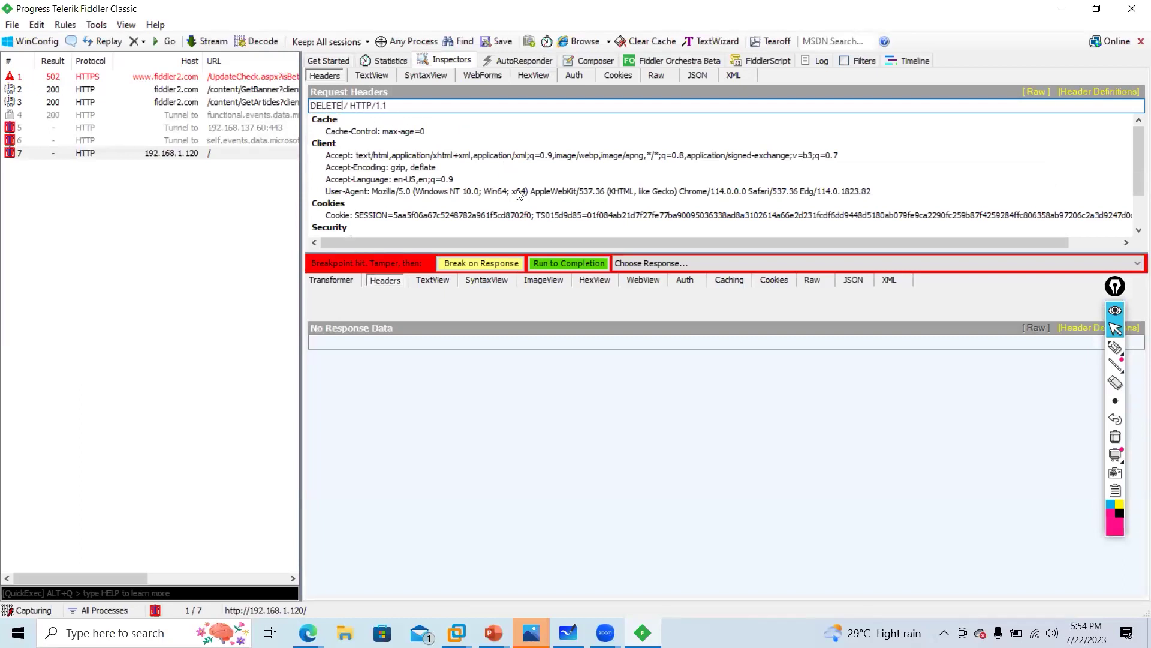
left_click(574, 262)
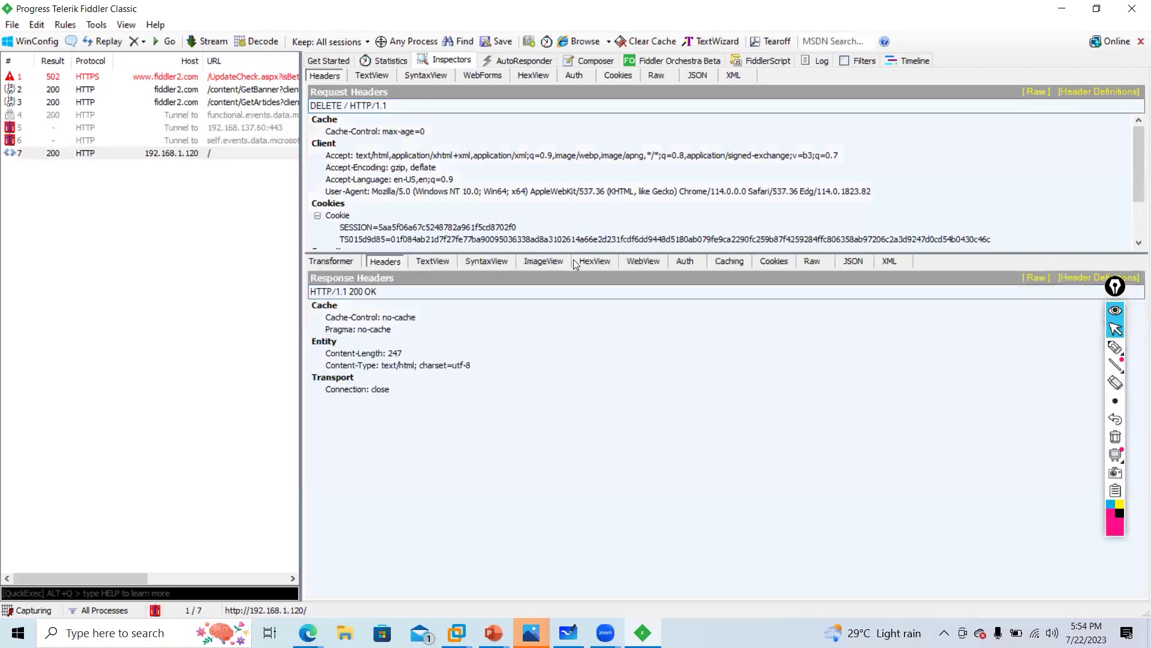
Step: Switch to the browser, enlarge the 192.168.1.120 response page to 150% and compare it with the DELETE session in Fiddler
left_click(307, 633)
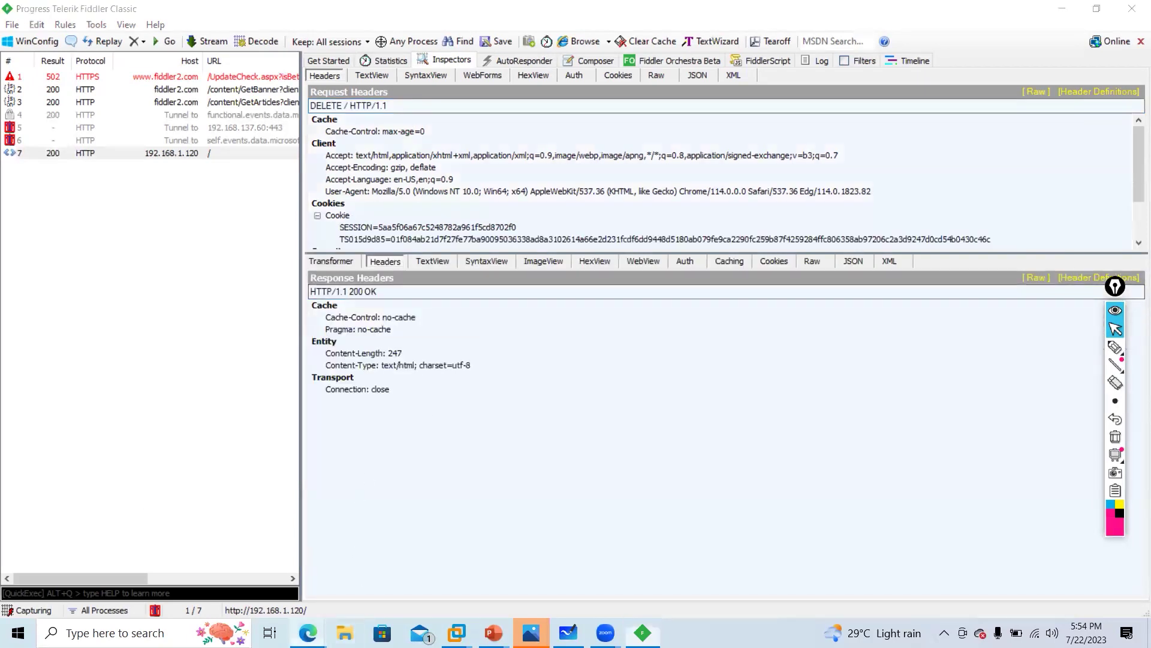
left_click(263, 581)
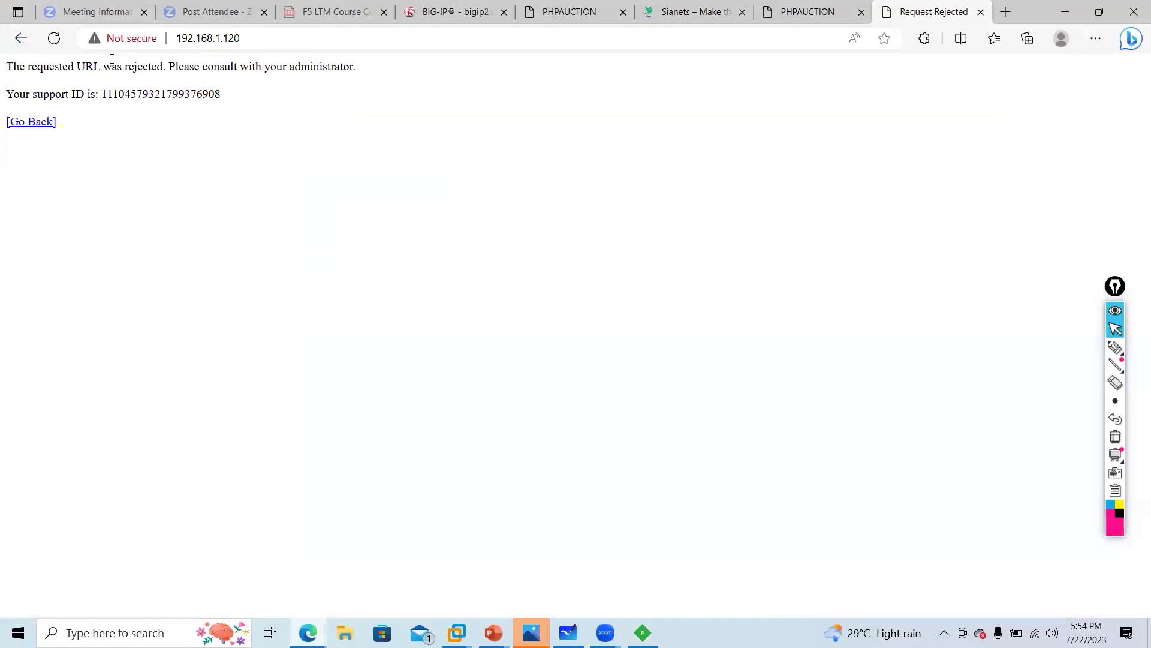
key("ctrl+plus")
key("ctrl+plus")
key("ctrl+plus")
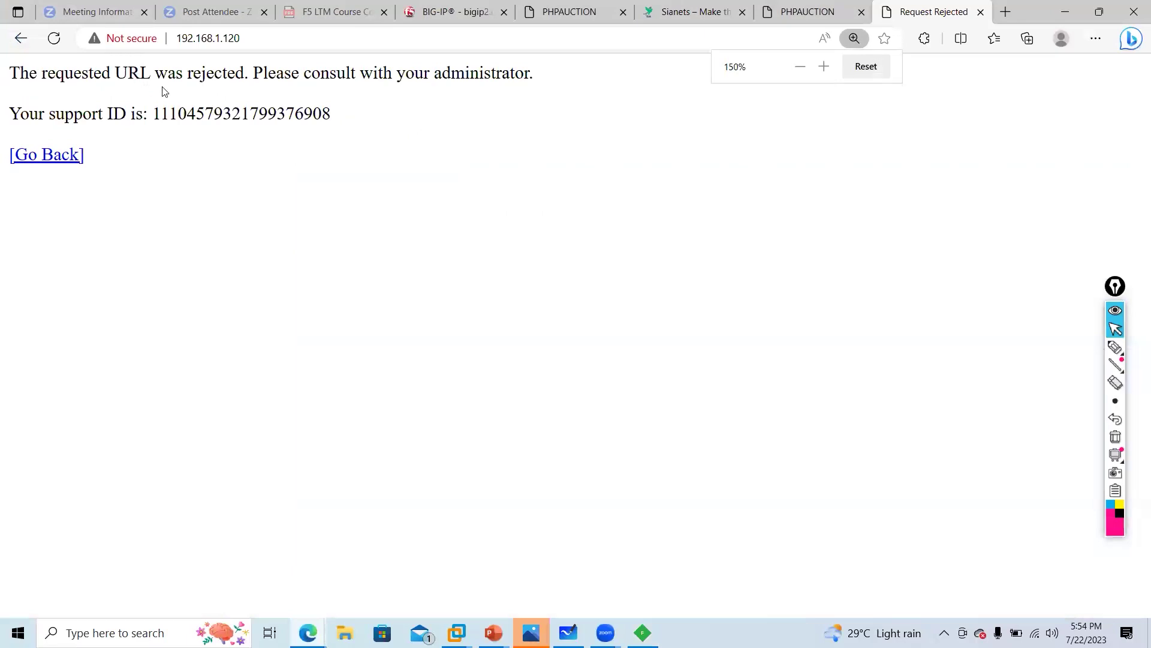
double_click(100, 75)
left_click(117, 131)
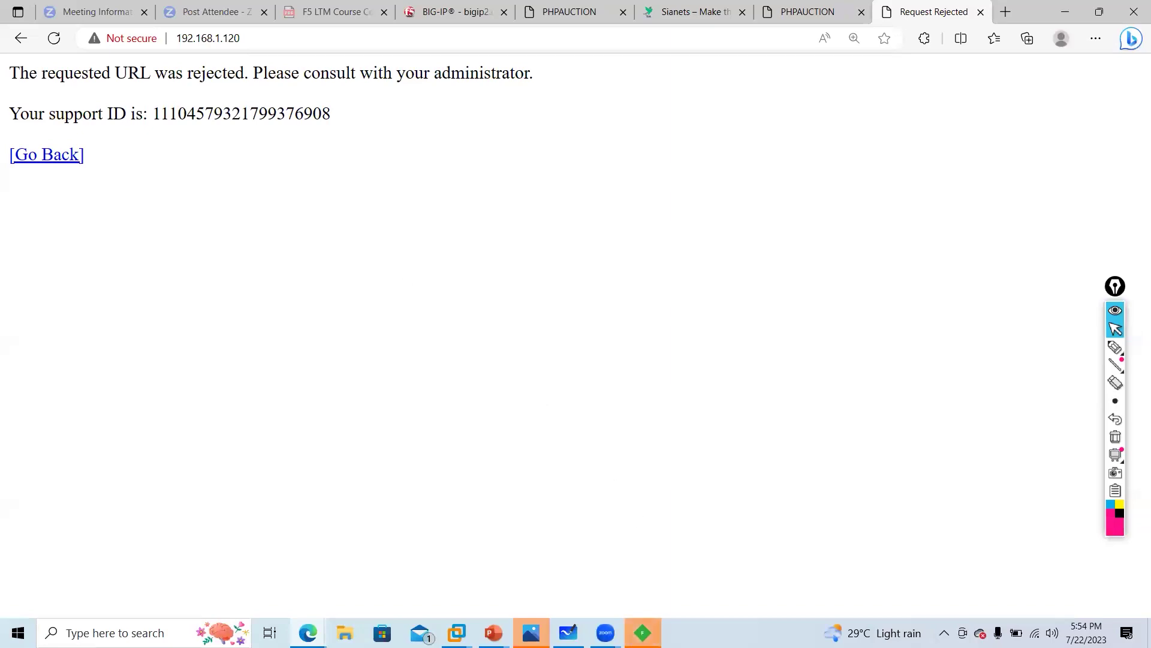
key("alt+Tab")
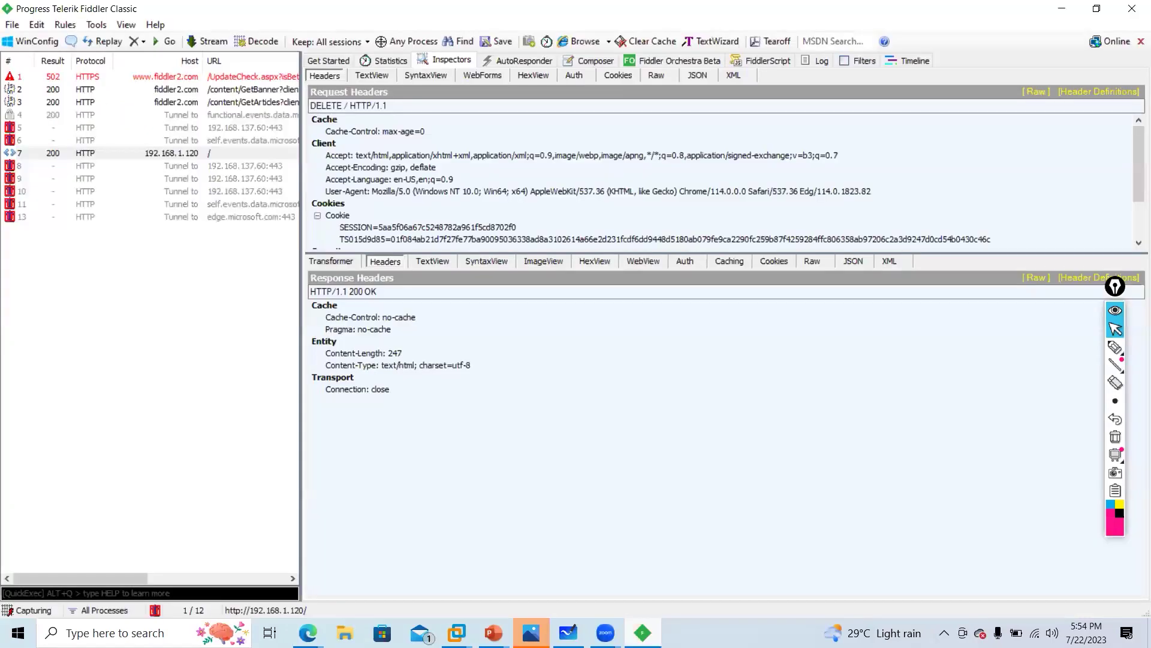
key("alt+Tab")
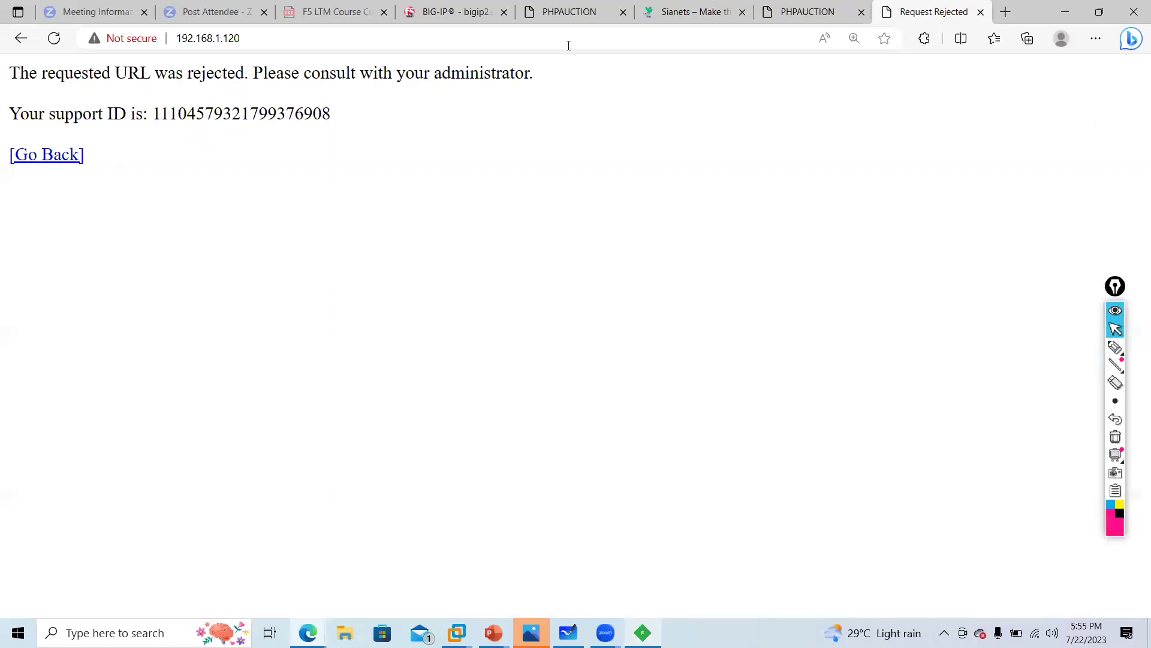
Step: Copy the support ID from the rejection page and switch to the BIG-IP configuration page
double_click(211, 111)
right_click(211, 109)
left_click(252, 123)
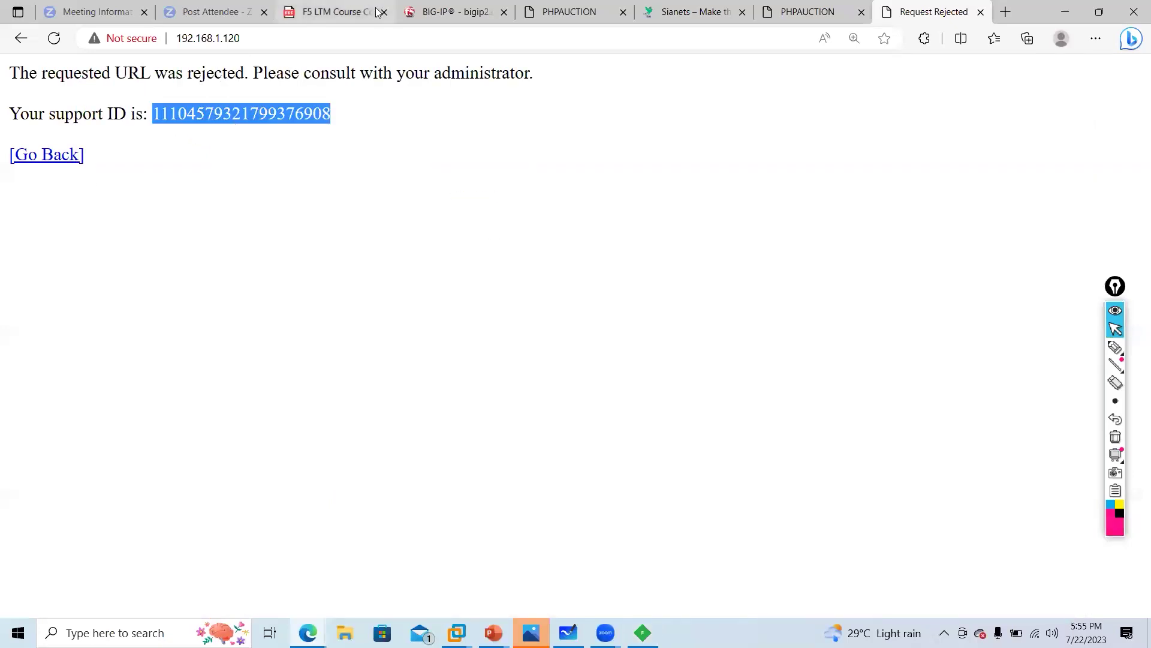
key("ctrl+4")
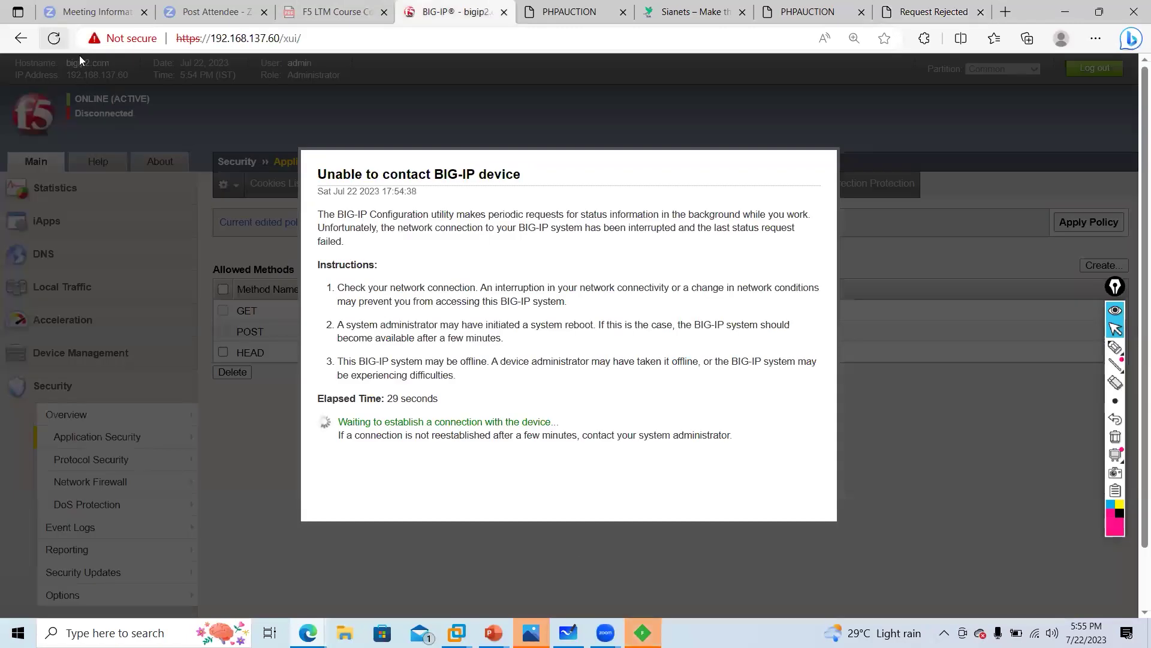
Step: Disable the automatic breakpoints in Fiddler, minimize it and reload the BIG-IP configuration page
key("alt+Tab")
left_click(65, 25)
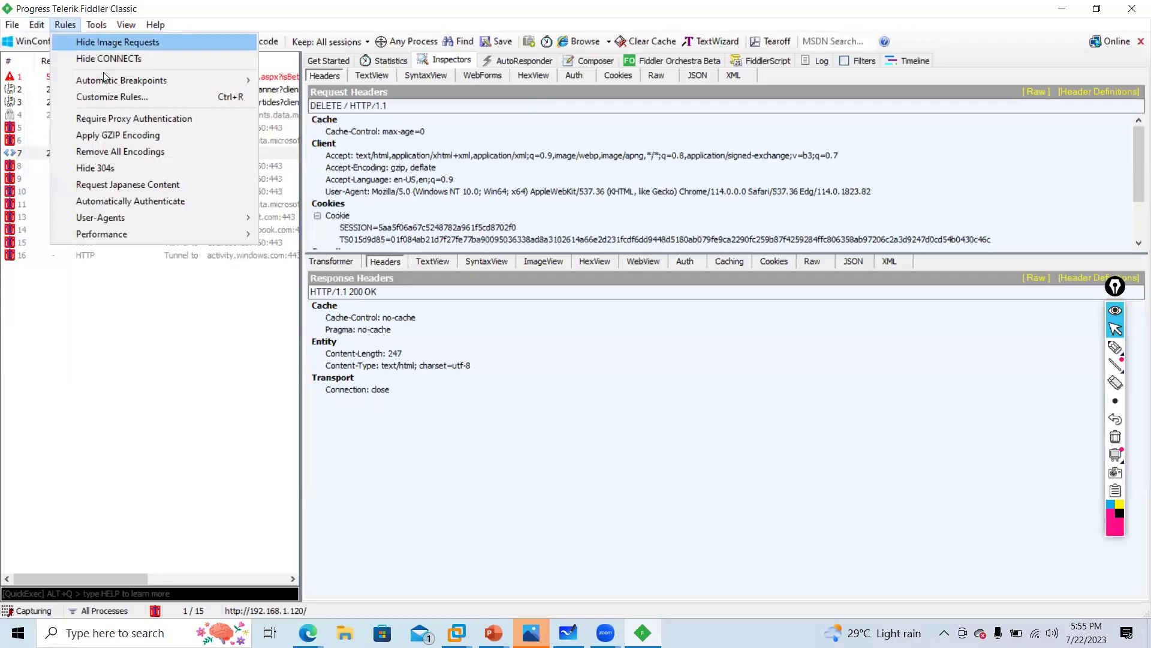
mouse_move(149, 82)
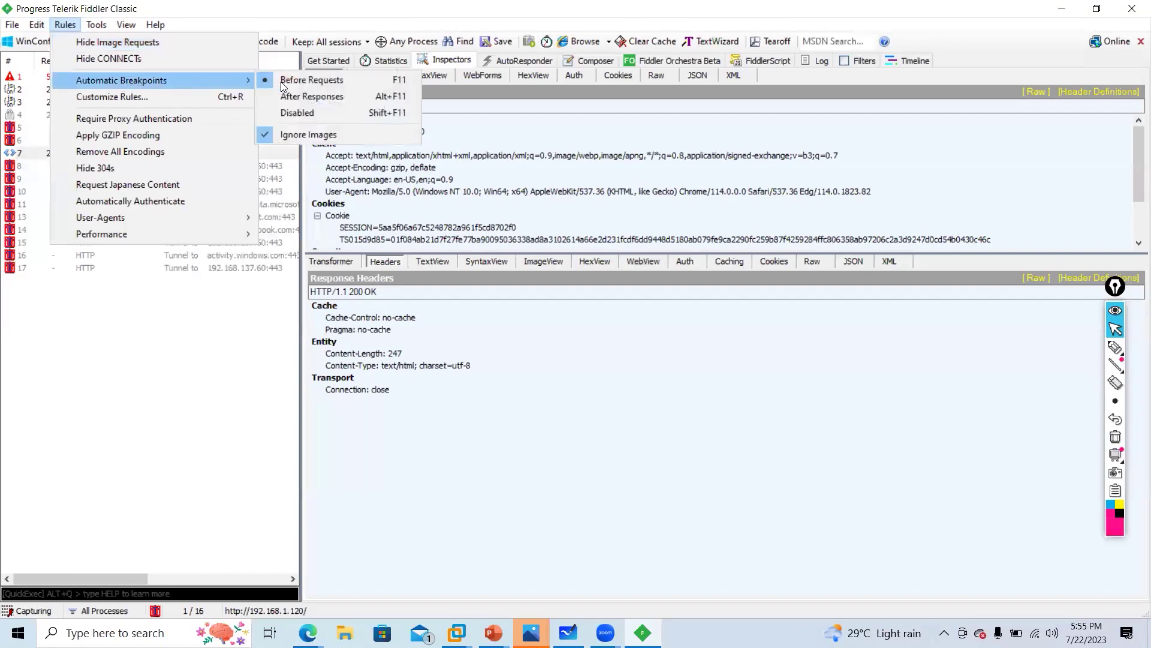
left_click(305, 114)
left_click(1063, 12)
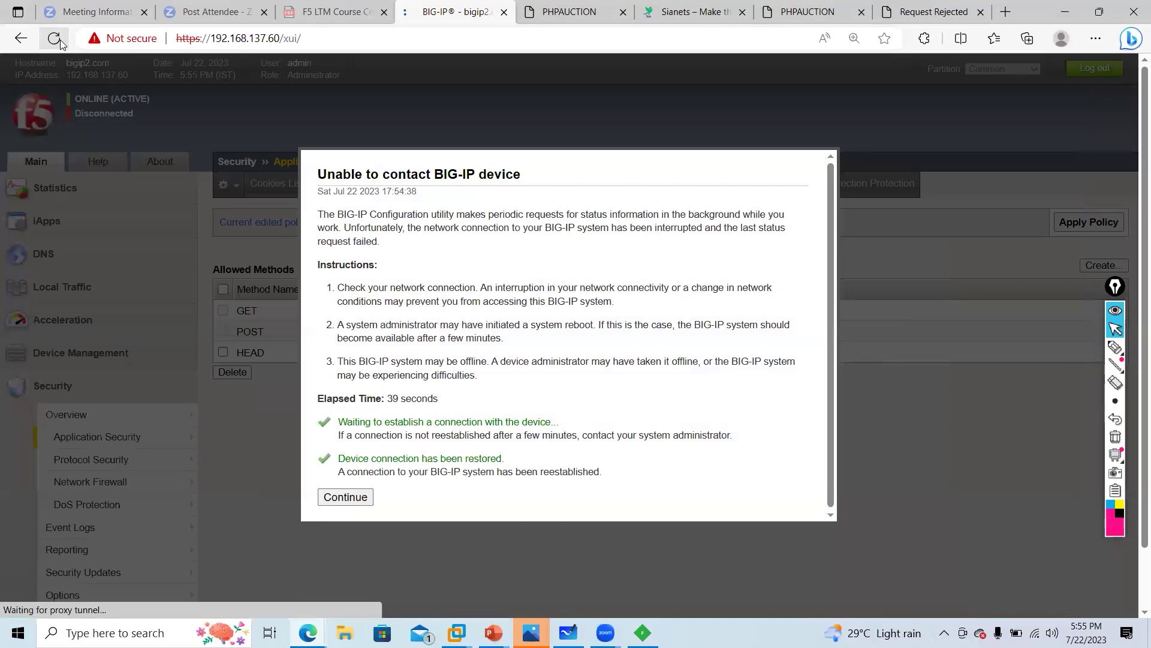
left_click(60, 39)
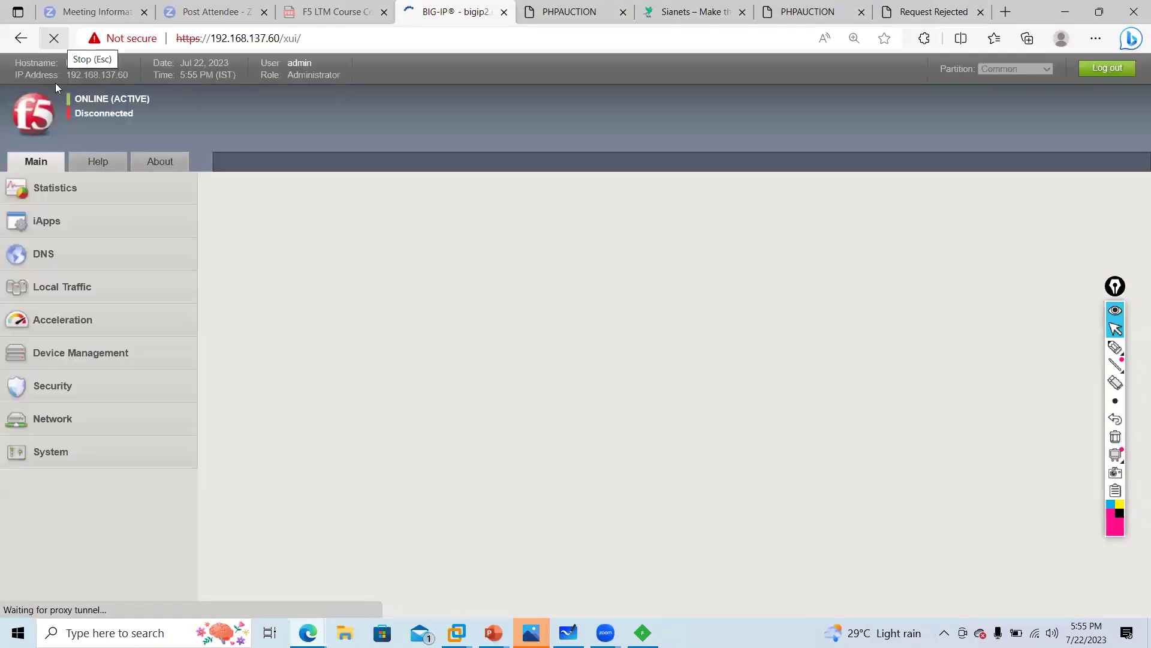
Step: Open the application security event log's requests list
scroll(94, 474, "down", 1)
mouse_move(120, 459)
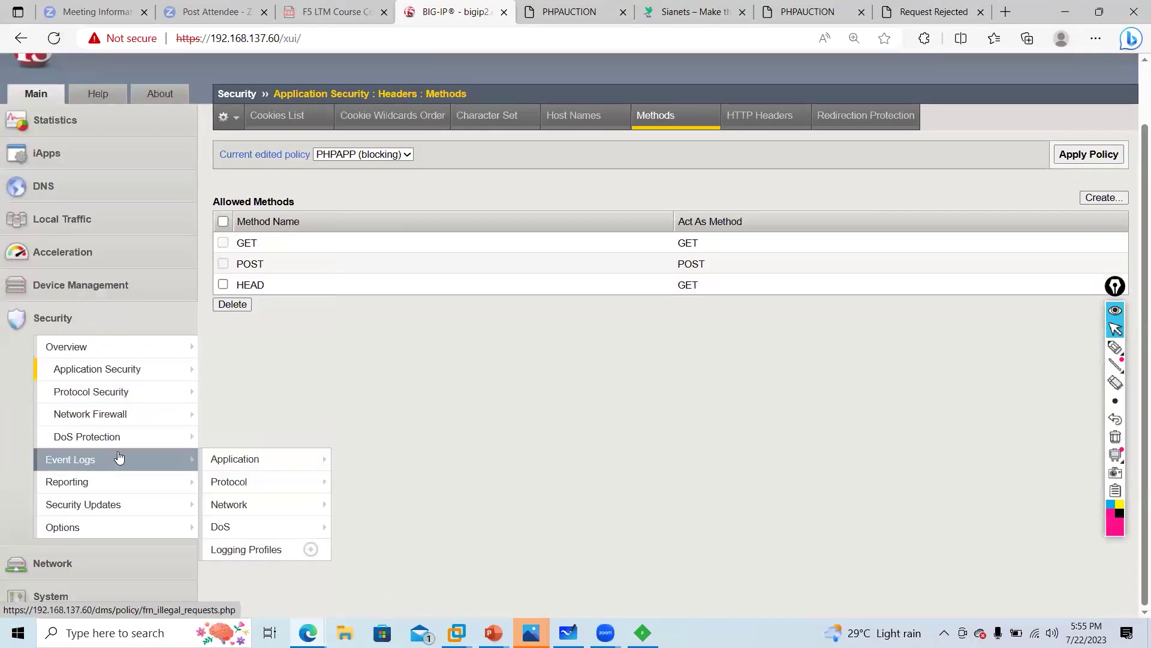
mouse_move(295, 459)
left_click(359, 468)
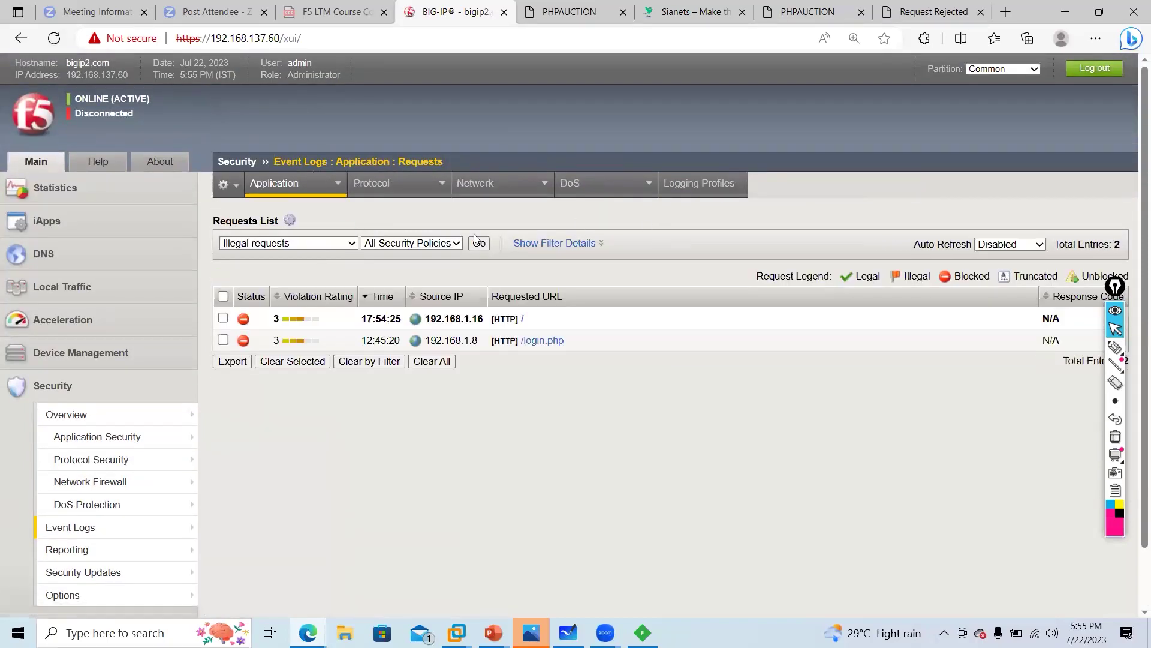
Step: Filter the requests list by an exact match on the copied support ID
left_click(541, 243)
scroll(451, 300, "down", 2)
scroll(450, 300, "down", 2)
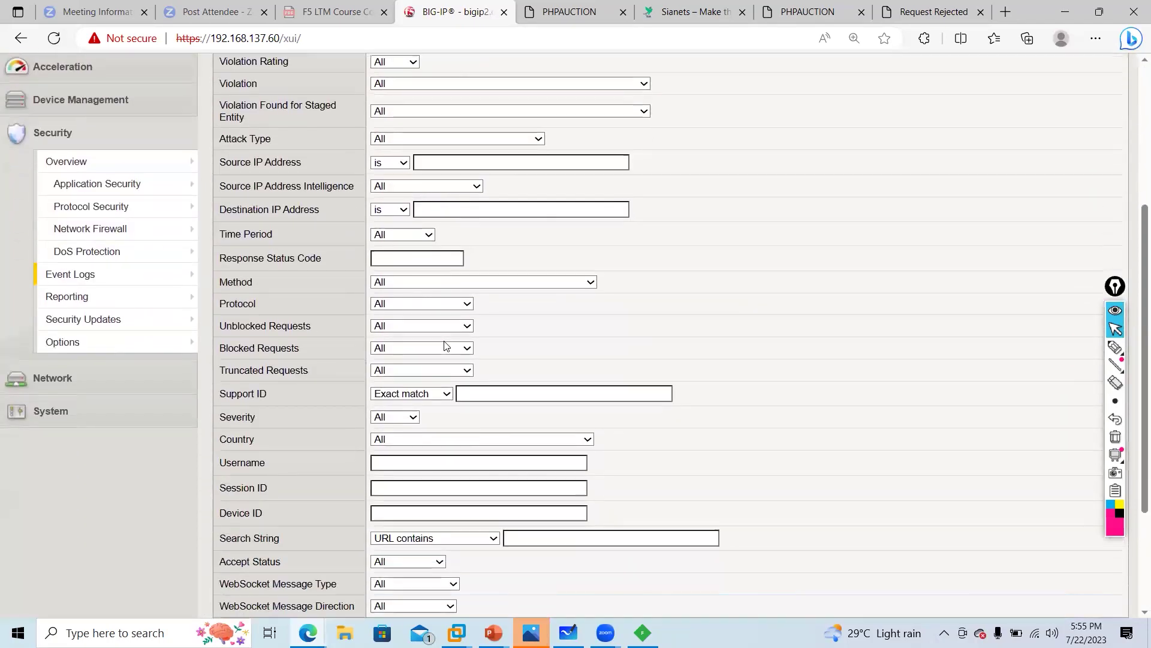
left_click(489, 388)
key("ctrl+v")
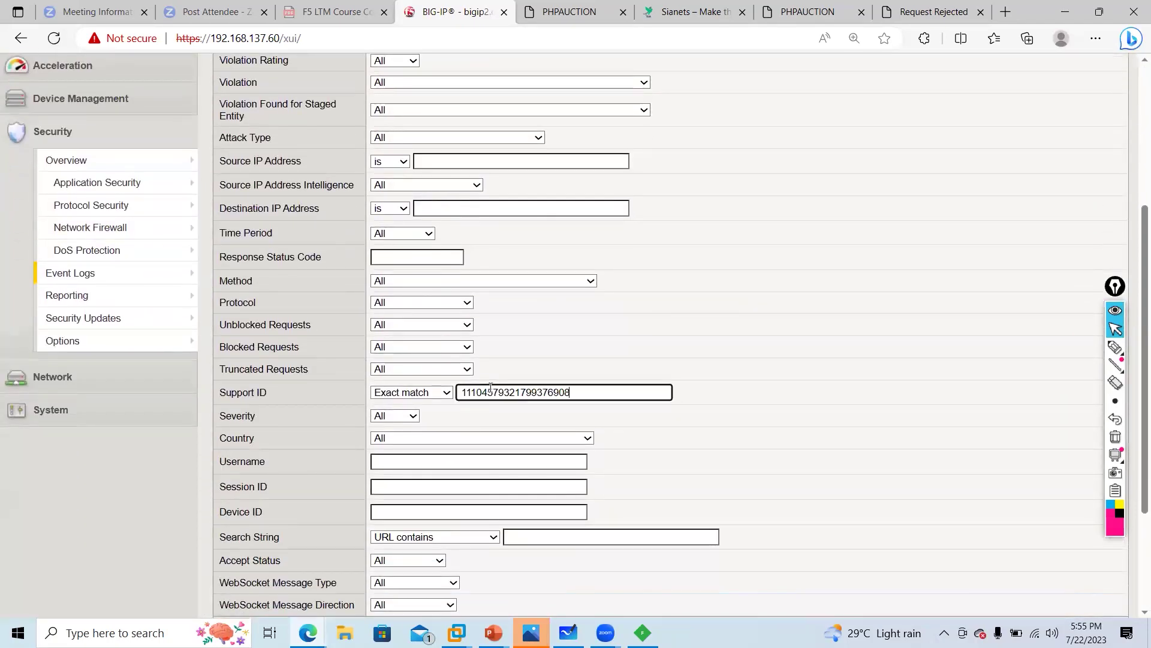
scroll(509, 427, "down", 3)
left_click(234, 461)
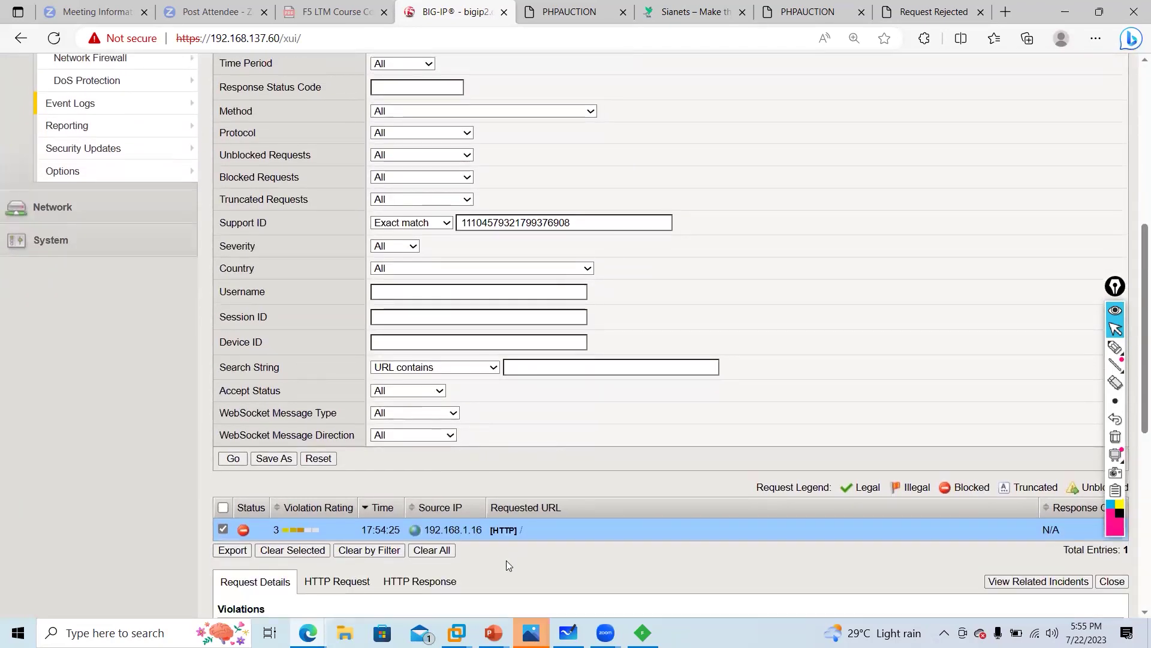
Step: View the Illegal method violation details of the blocked request, leaving the popup closed
scroll(502, 435, "down", 4)
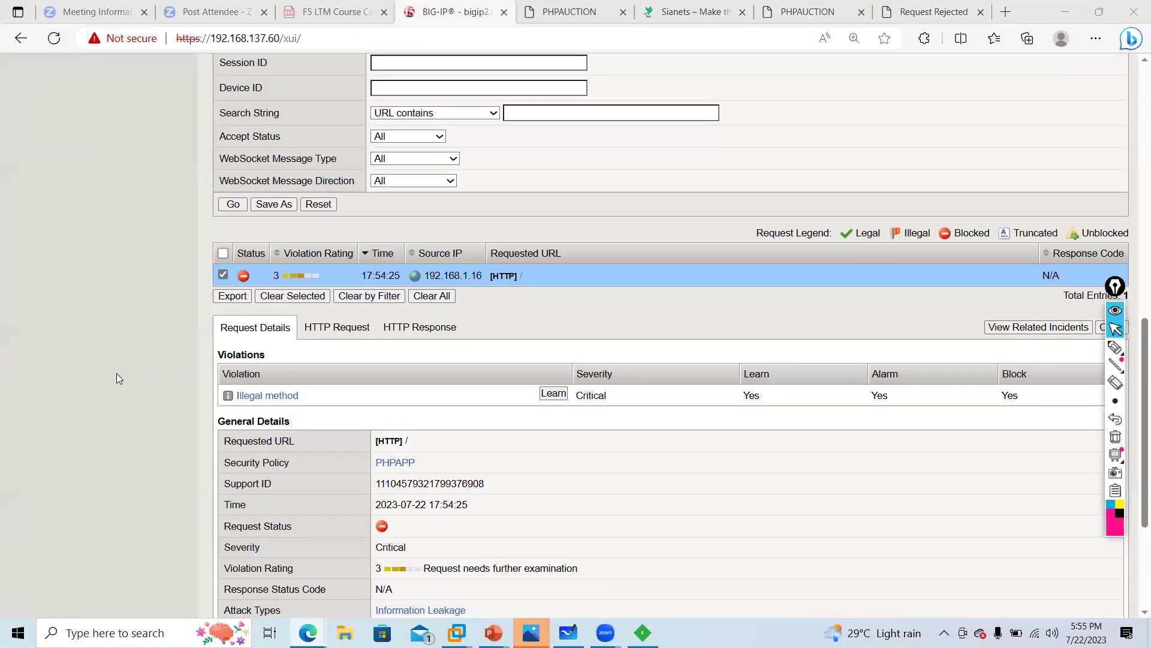
left_click(277, 395)
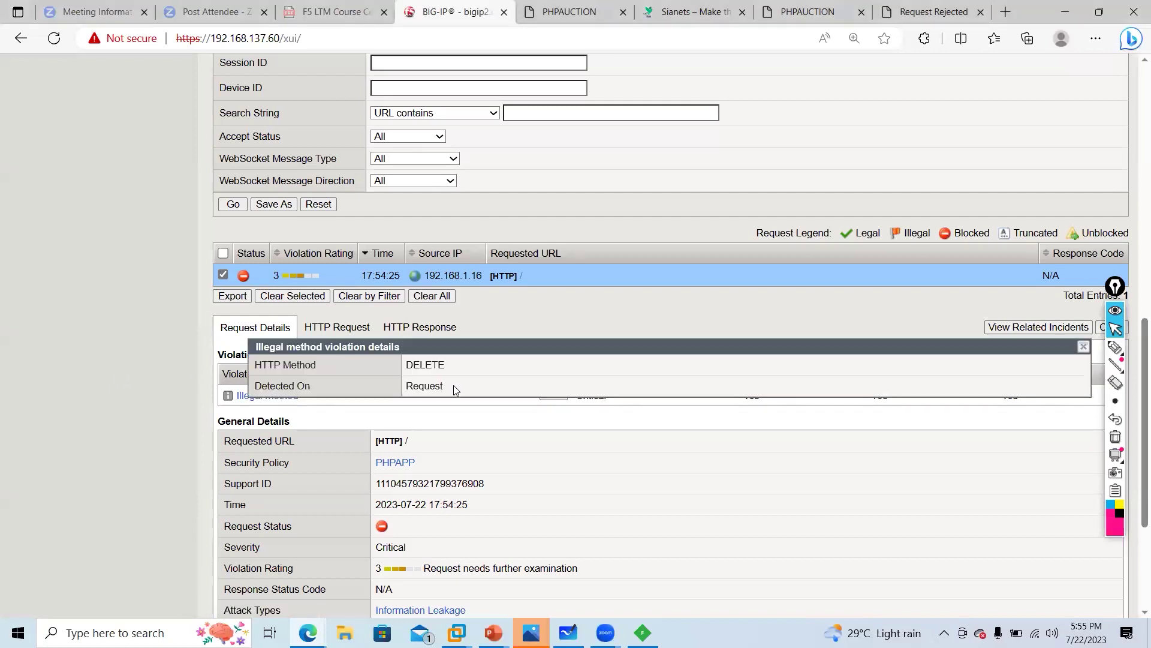
left_click(526, 439)
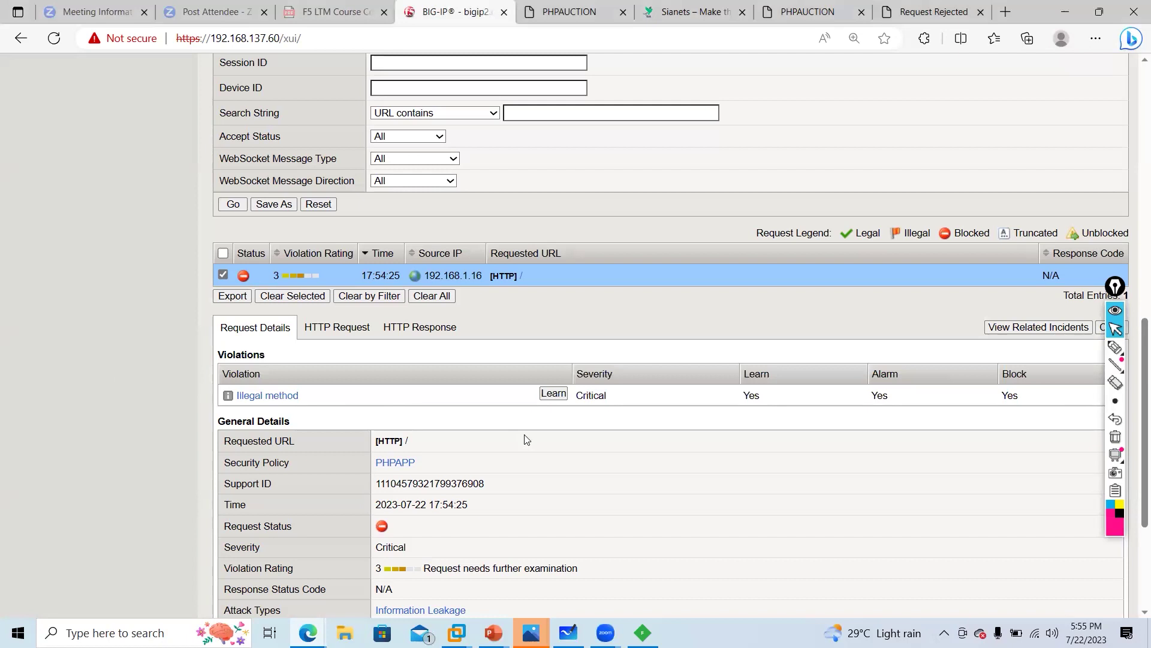
Step: Examine the blocked request's raw HTTP content, followed by its violations and general details
left_click(351, 336)
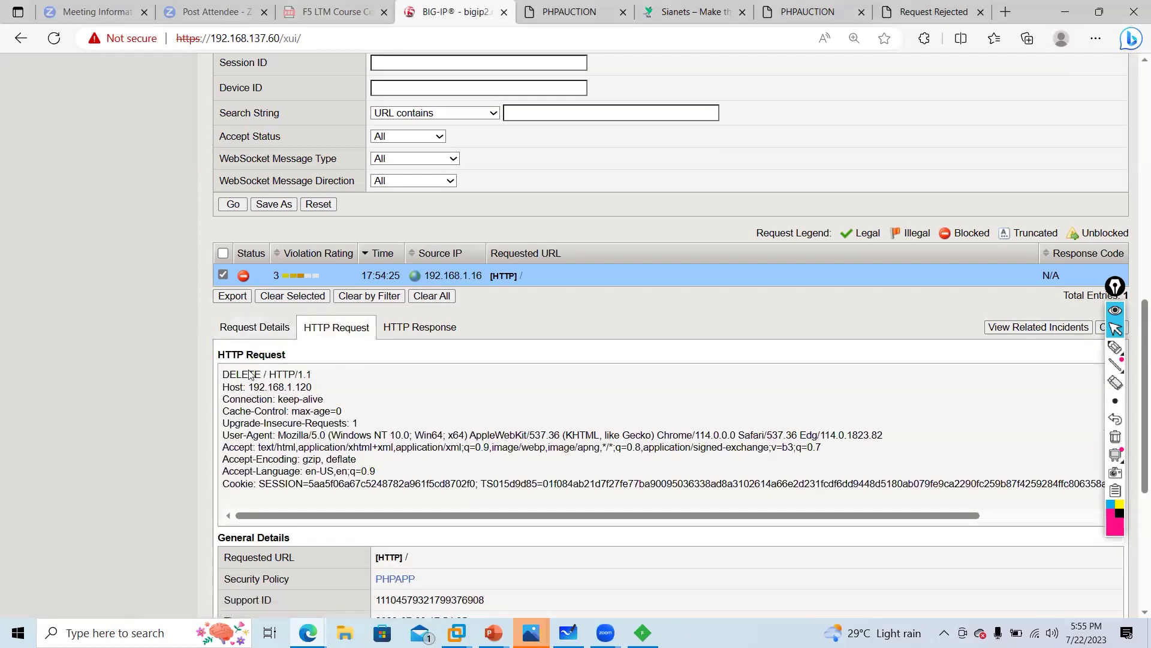
left_click_drag(224, 376, 489, 469)
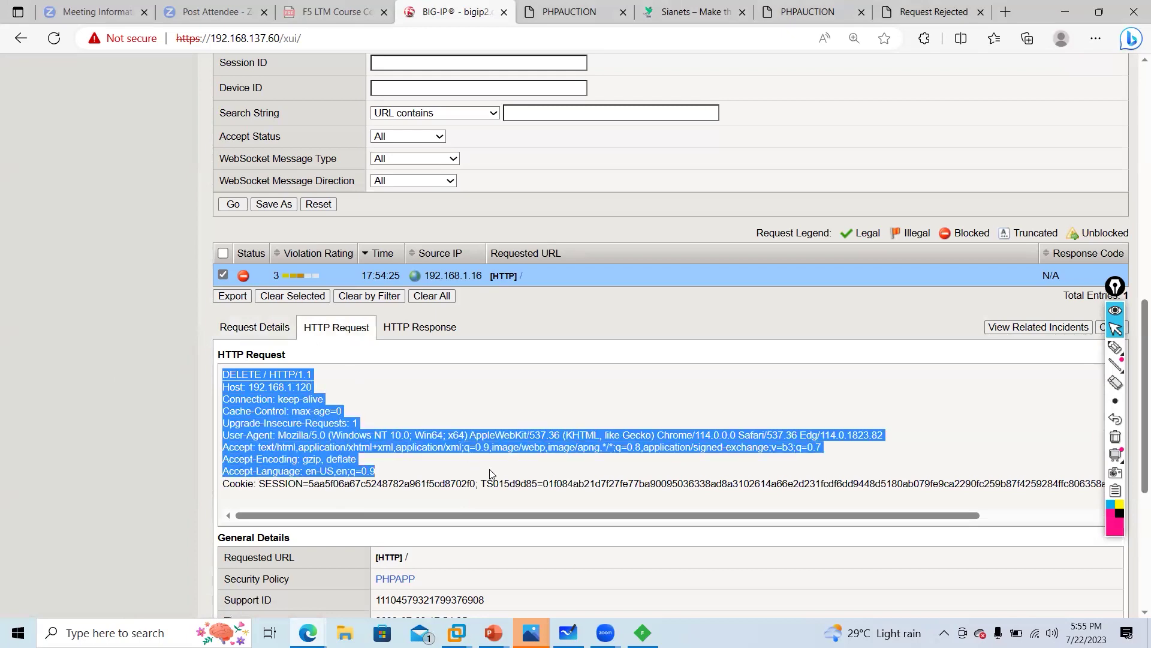
left_click(294, 335)
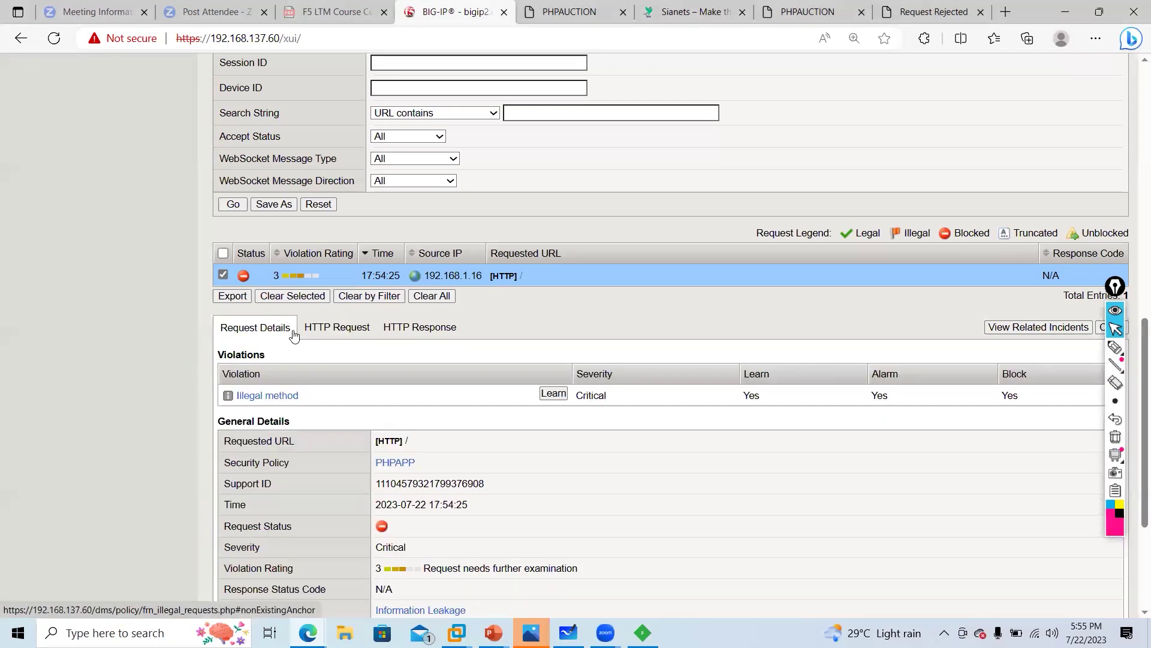
scroll(510, 459, "down", 4)
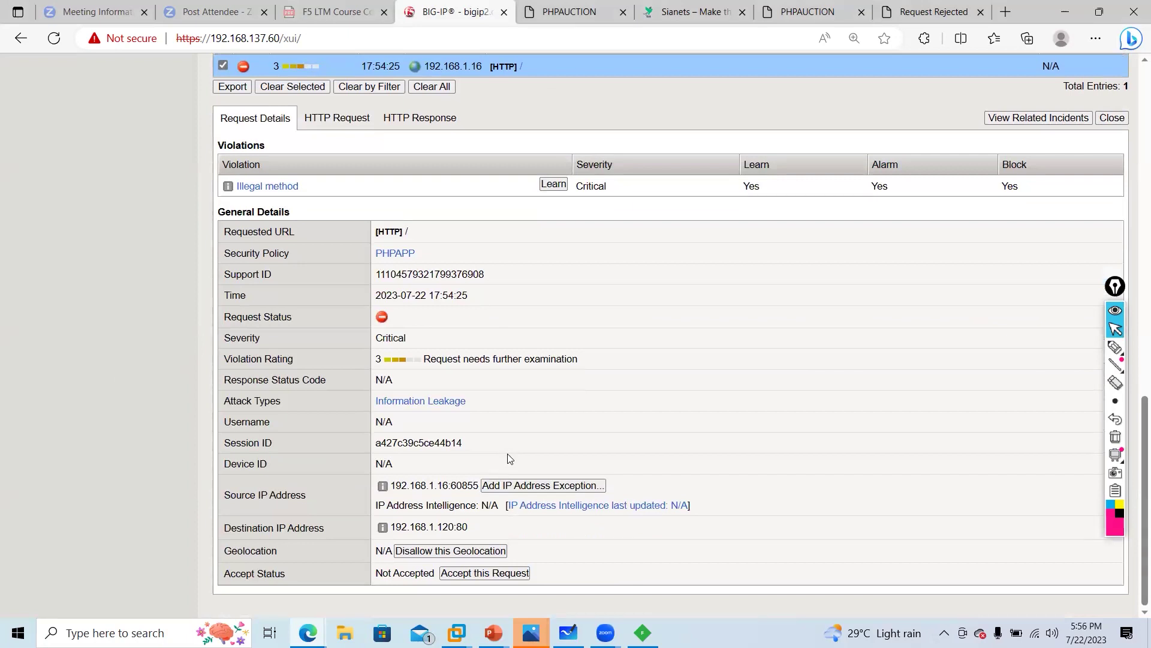
scroll(509, 459, "up", 8)
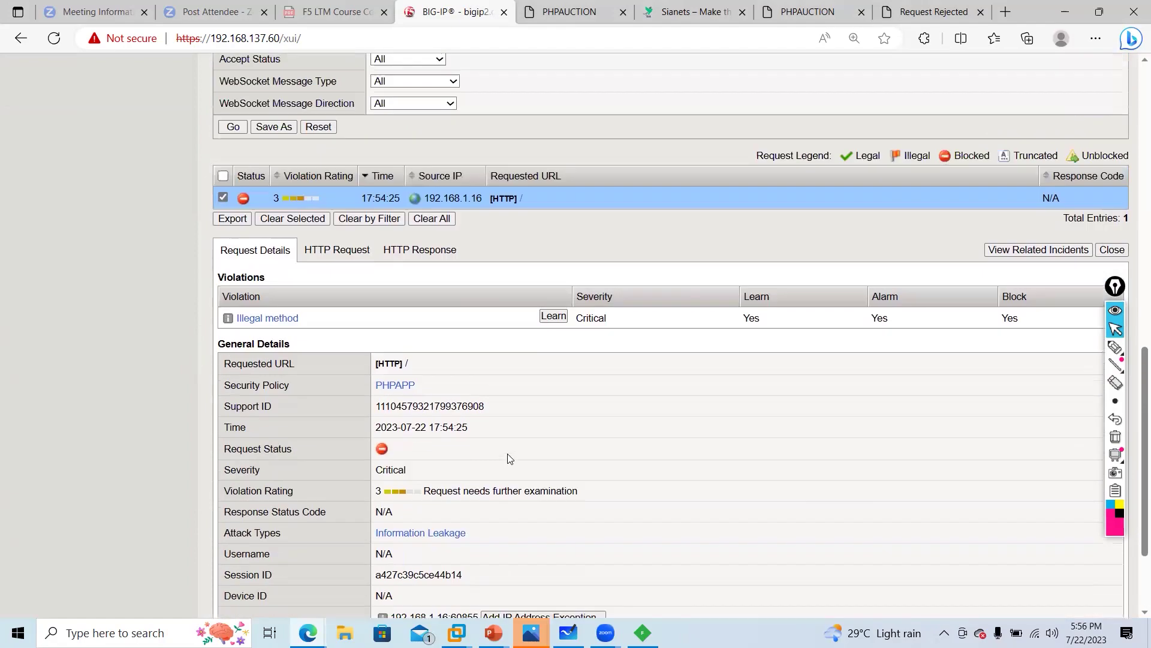
scroll(485, 442, "down", 6)
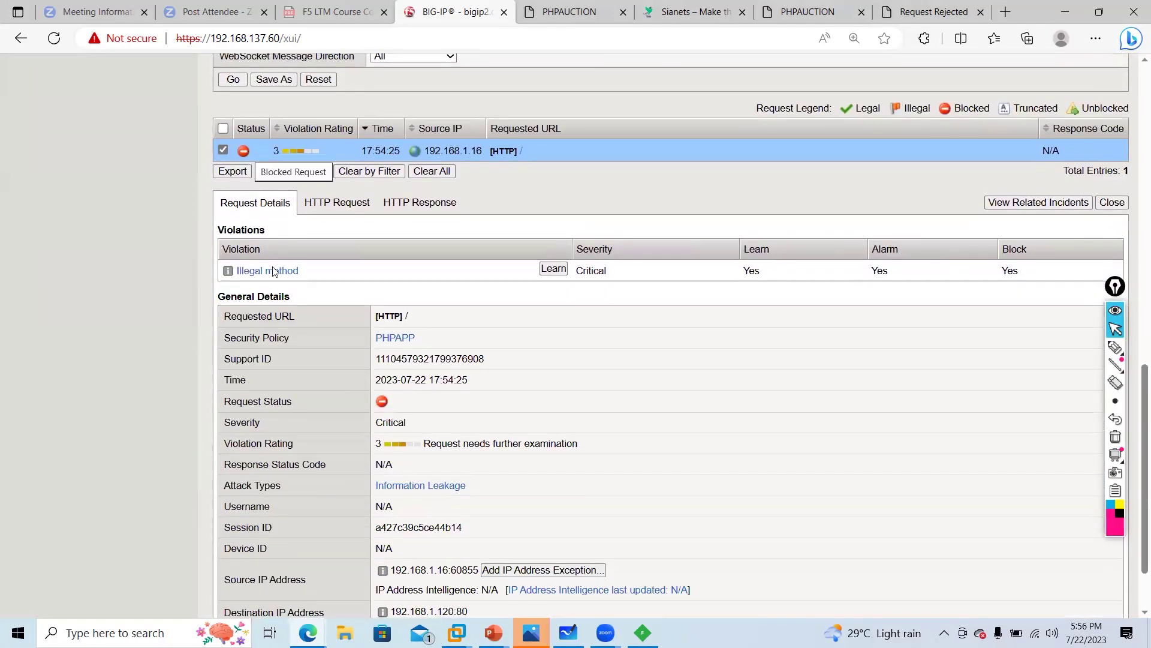
Step: Open the allowed Methods list under the application security Headers settings
scroll(363, 407, "up", 12)
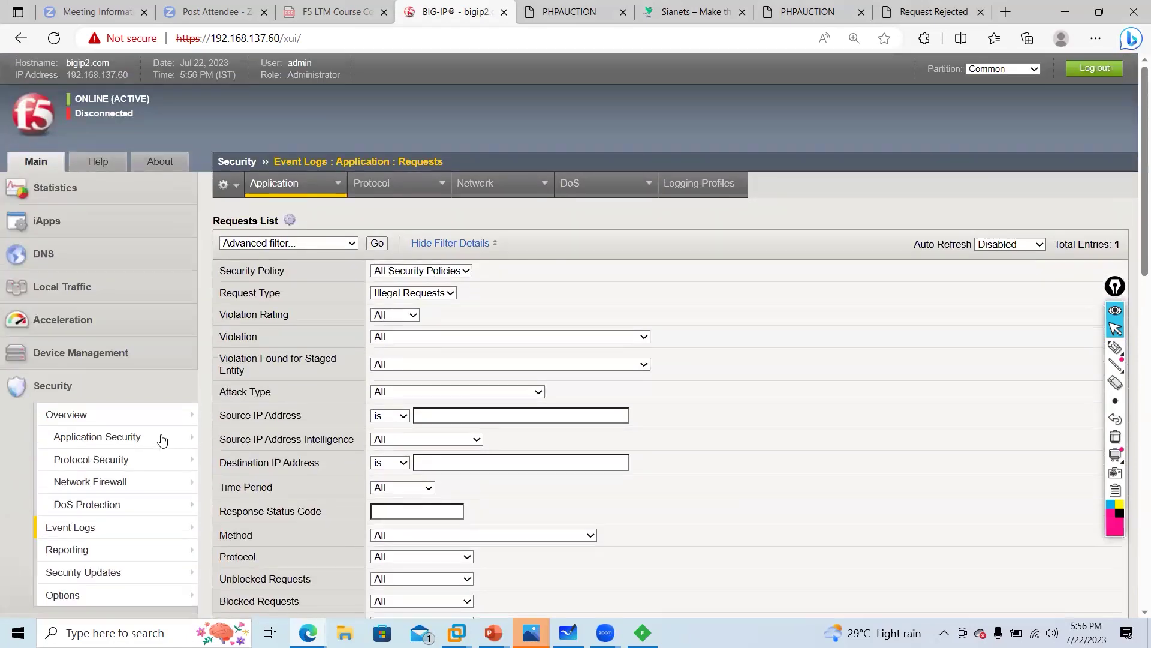
mouse_move(162, 440)
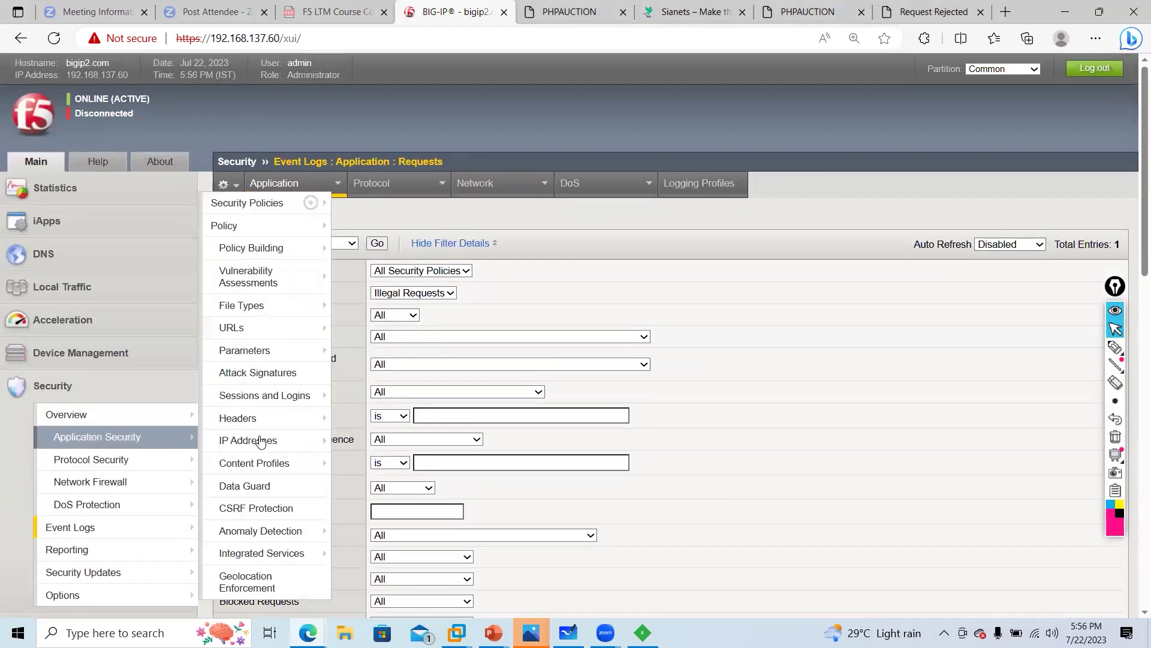
mouse_move(282, 418)
left_click(415, 509)
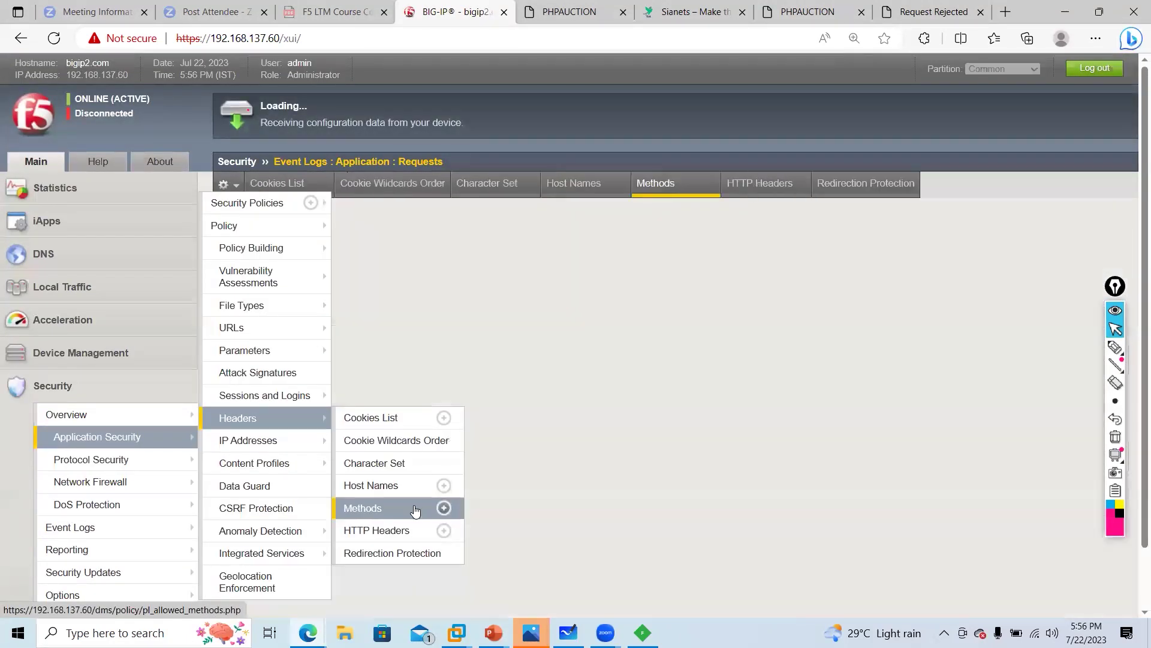
Step: Add the predefined DELETE method to the allowed methods and apply the PHPAPP policy
left_click(1100, 266)
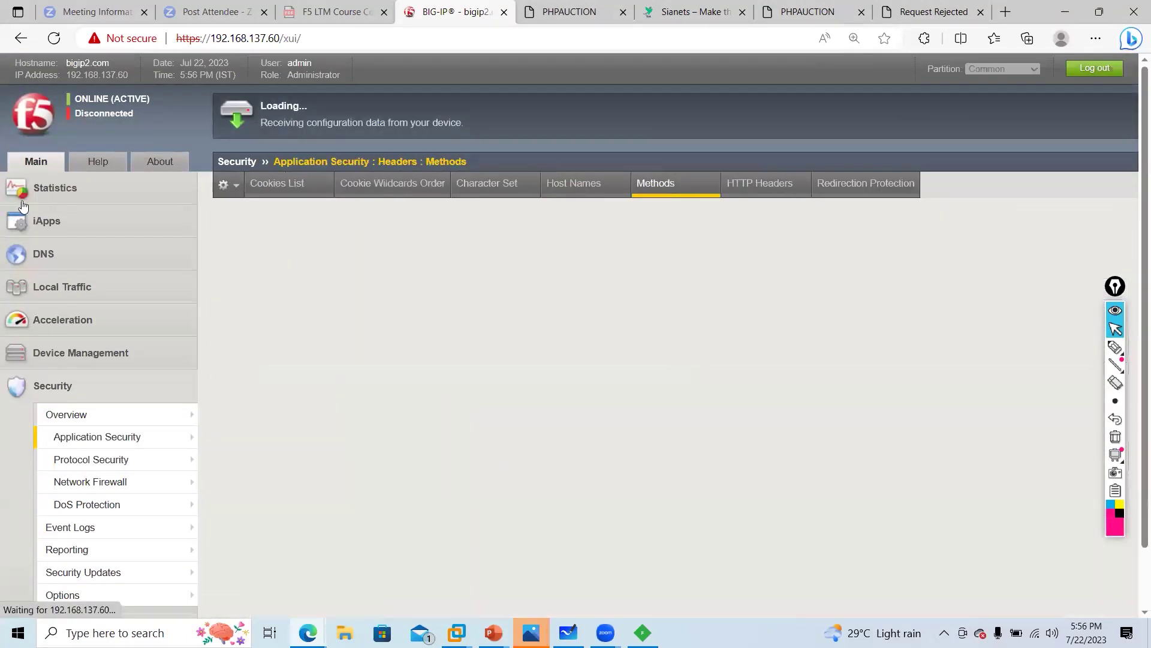
left_click(460, 288)
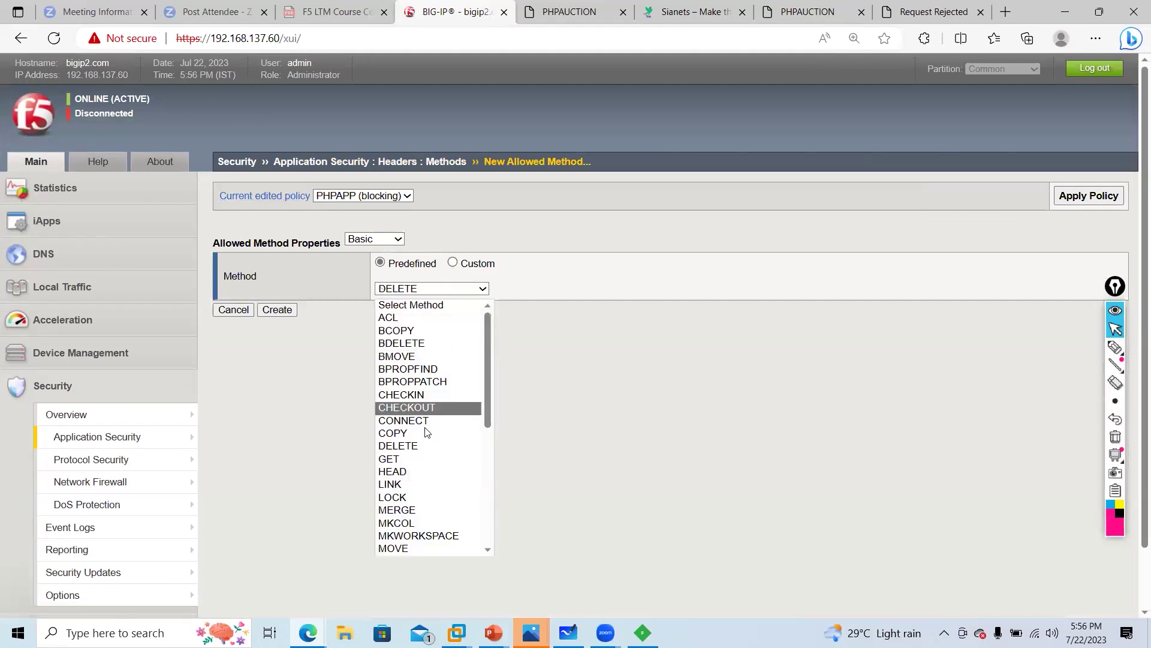
left_click(430, 446)
left_click(273, 311)
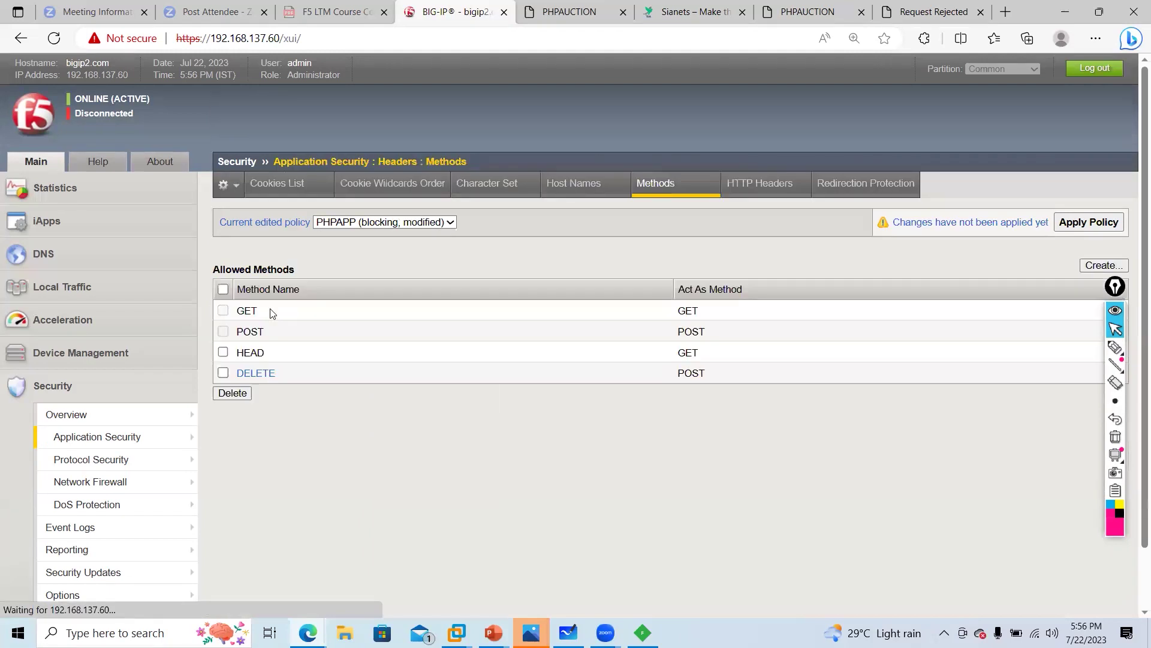
left_click(1088, 222)
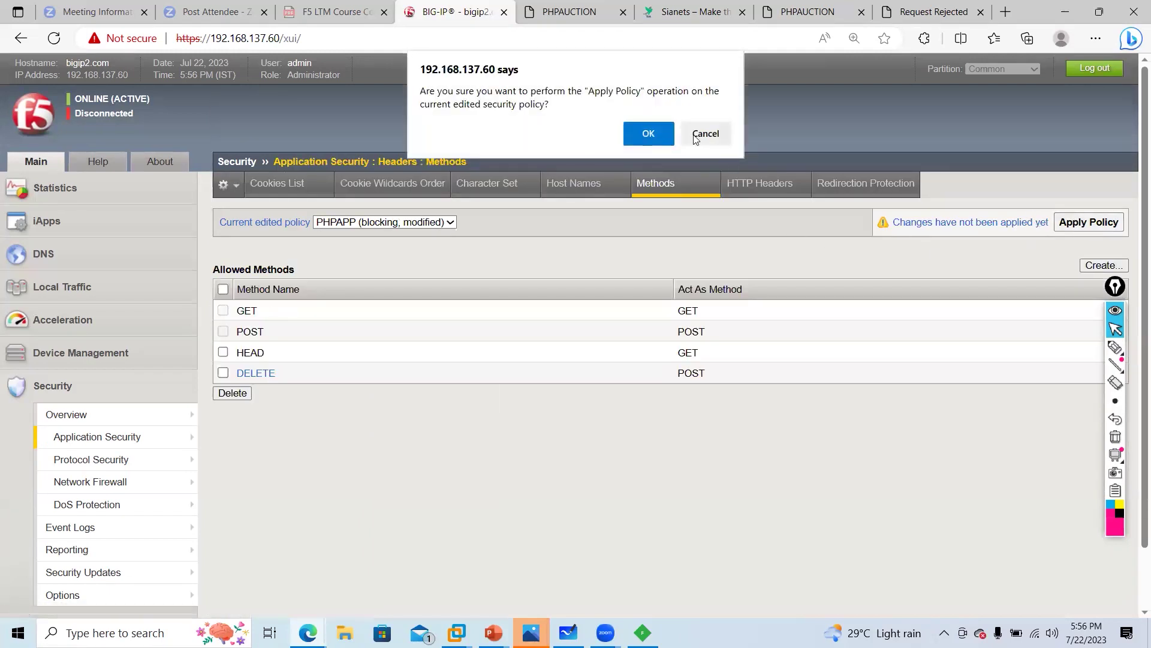
left_click(650, 134)
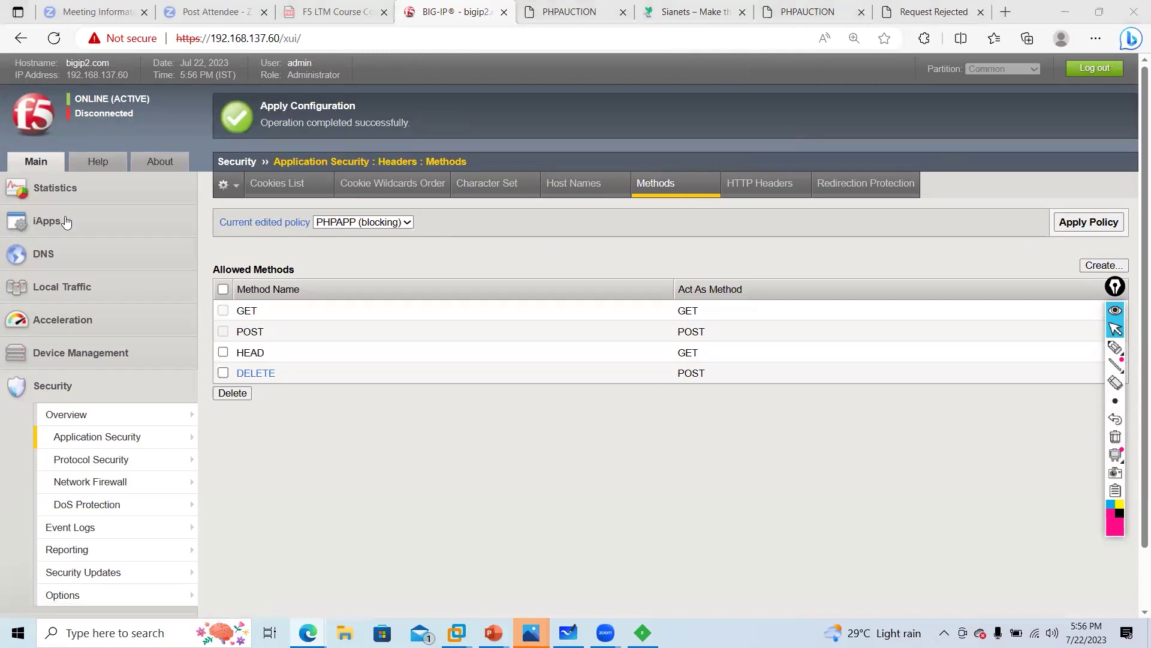
Step: Switch to Fiddler and set automatic breakpoints to trigger before requests
key("alt+Tab")
left_click(65, 24)
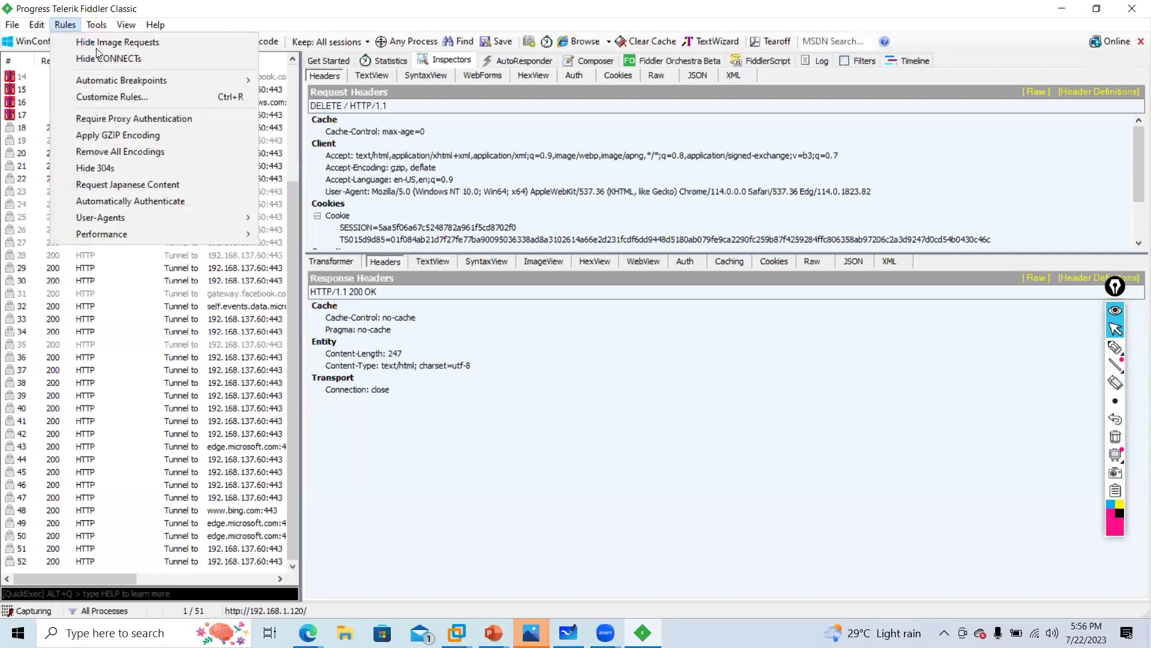
mouse_move(242, 83)
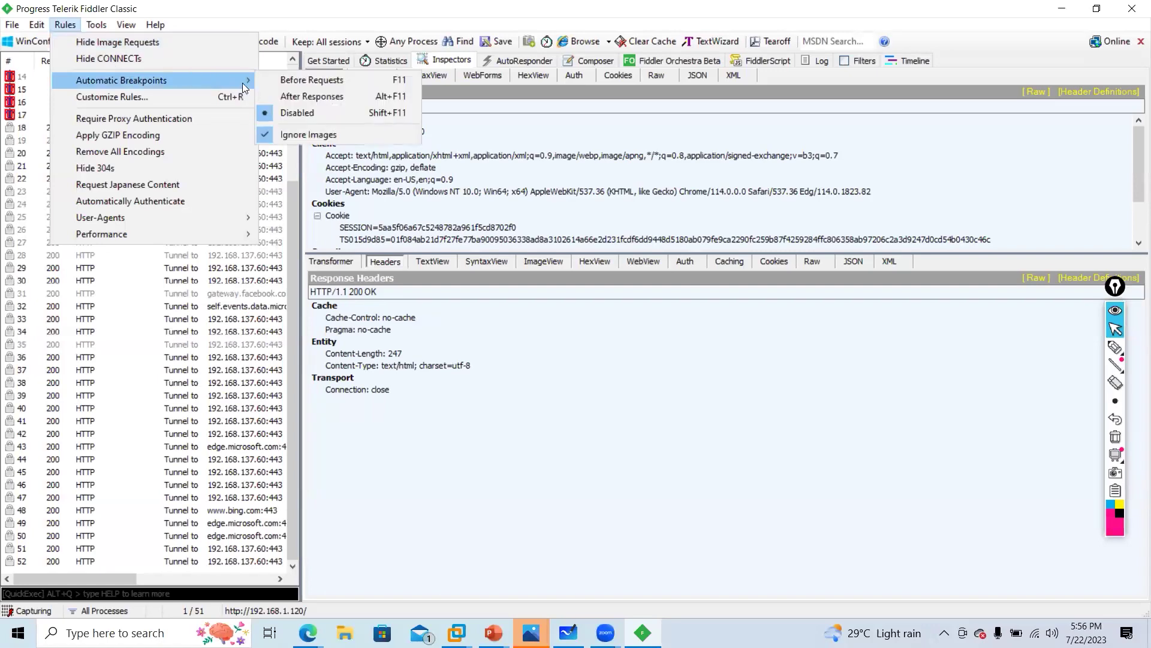
left_click(284, 80)
Step: Return to the browser, close the Request Rejected page and reload the PHPAUCTION site at 192.168.1.120
mouse_move(308, 633)
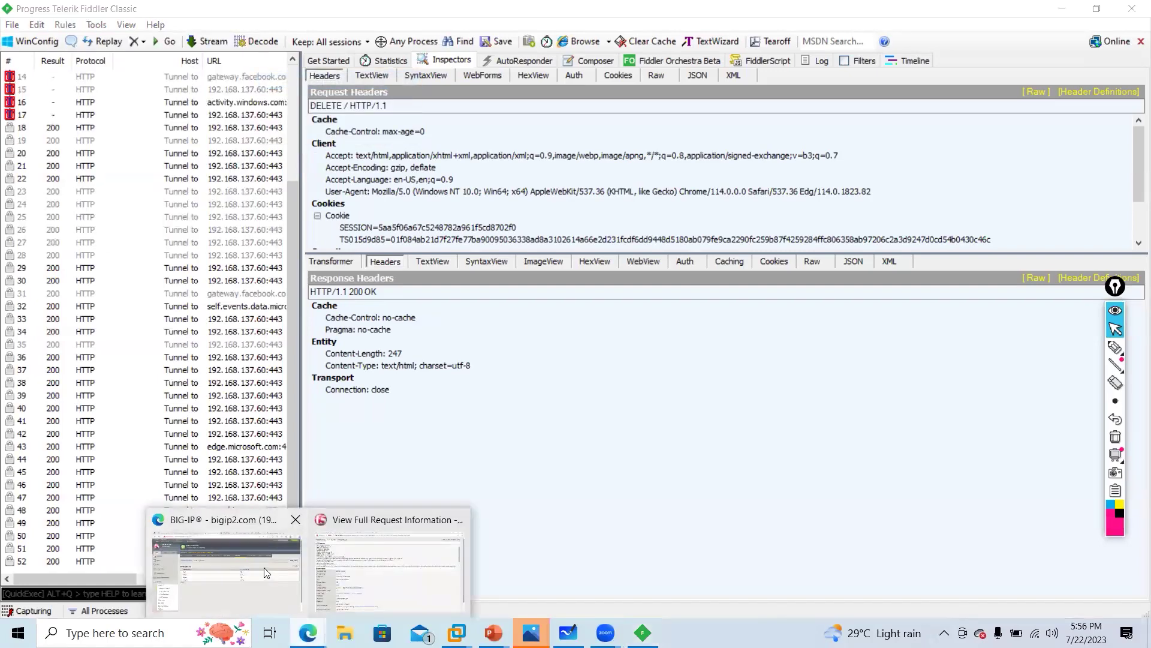
key("alt+Tab")
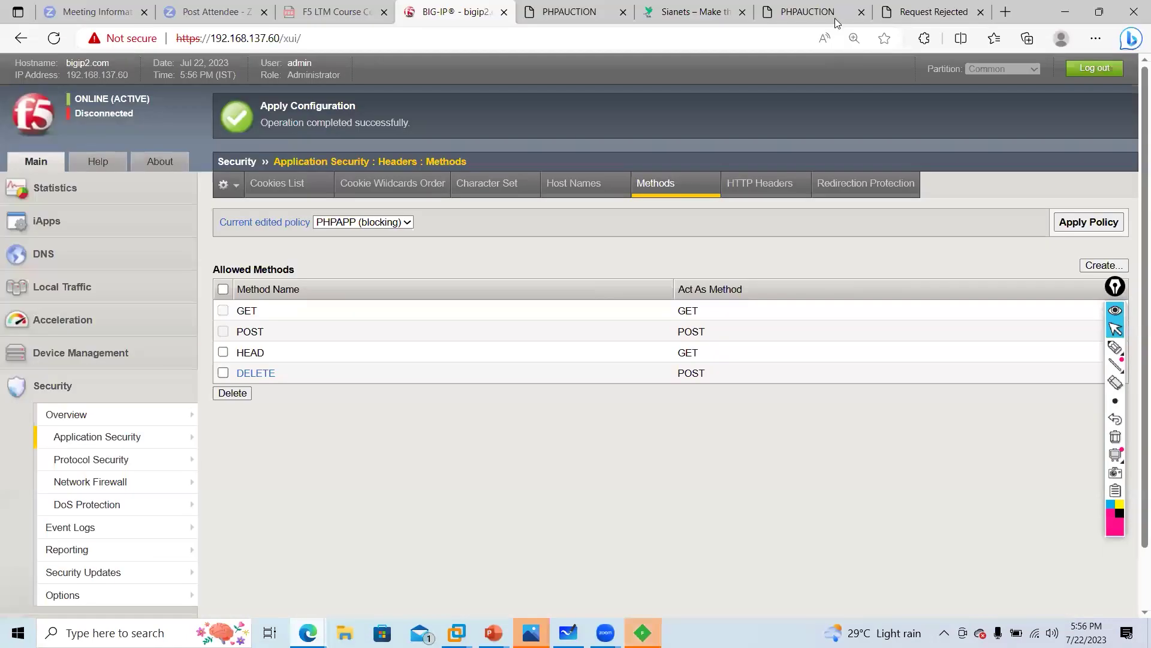
left_click(917, 12)
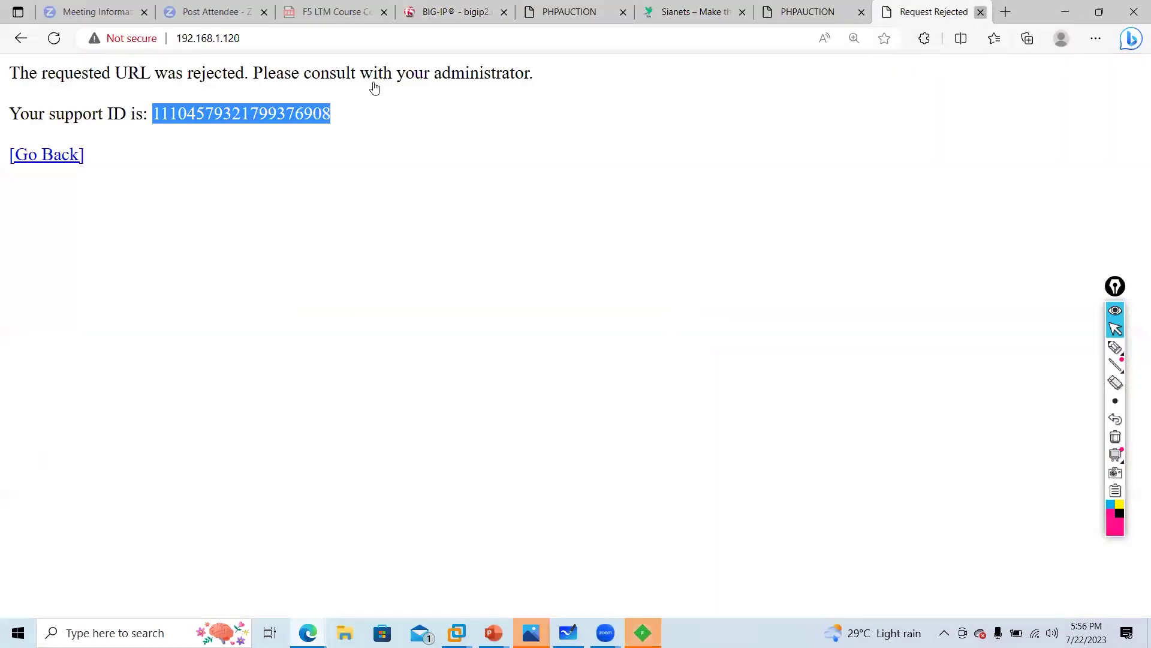
key("ctrl+w")
left_click(54, 40)
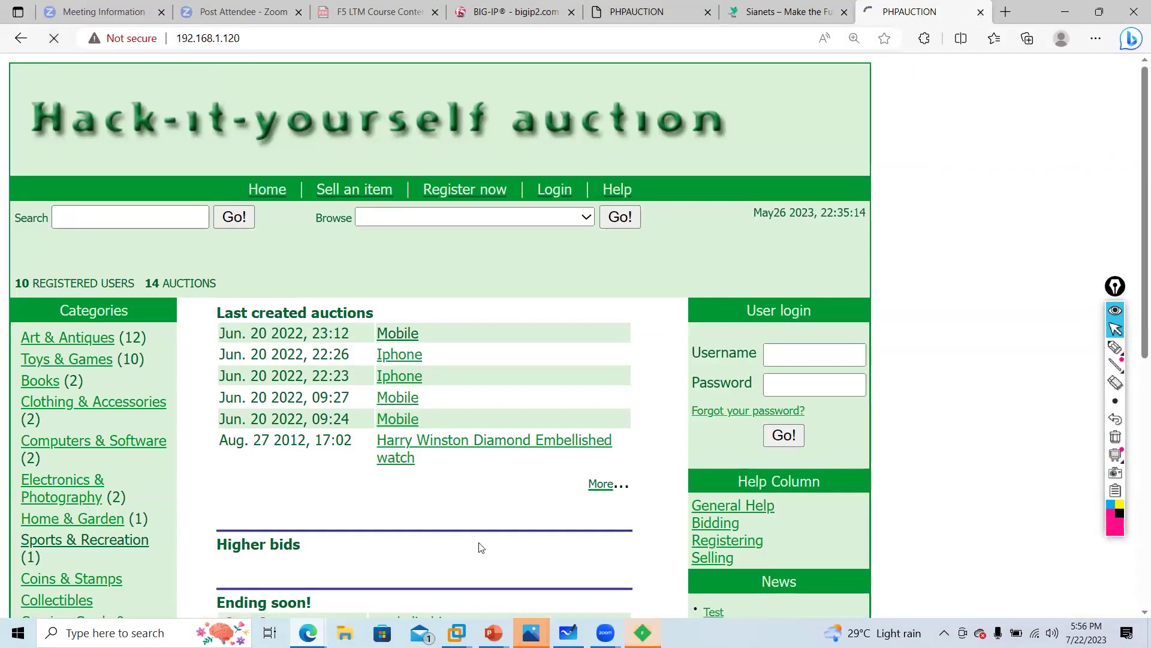
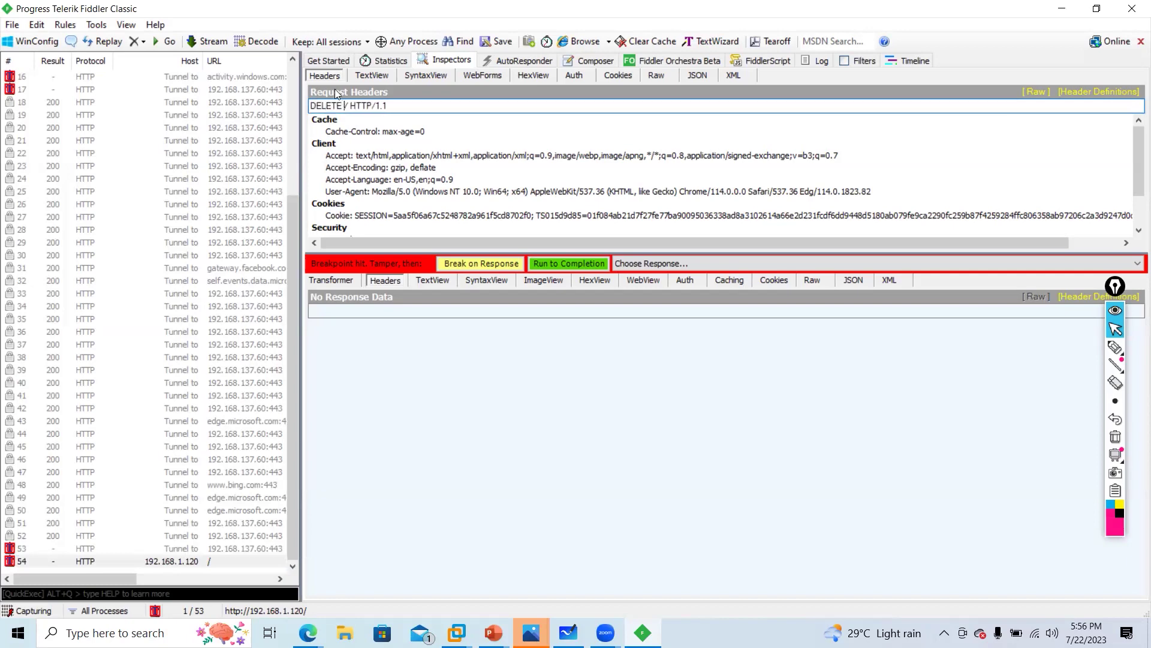
Step: Run the intercepted request to completion in Fiddler with DELETE as its method, and check the auction page against the response headers
left_click(575, 266)
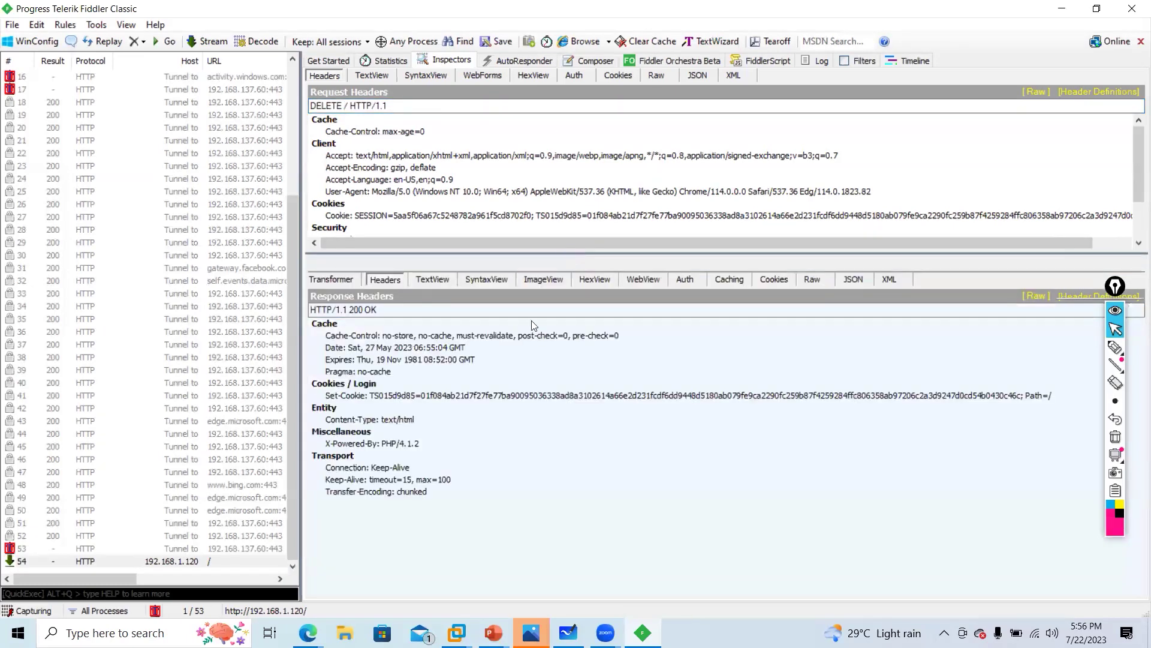
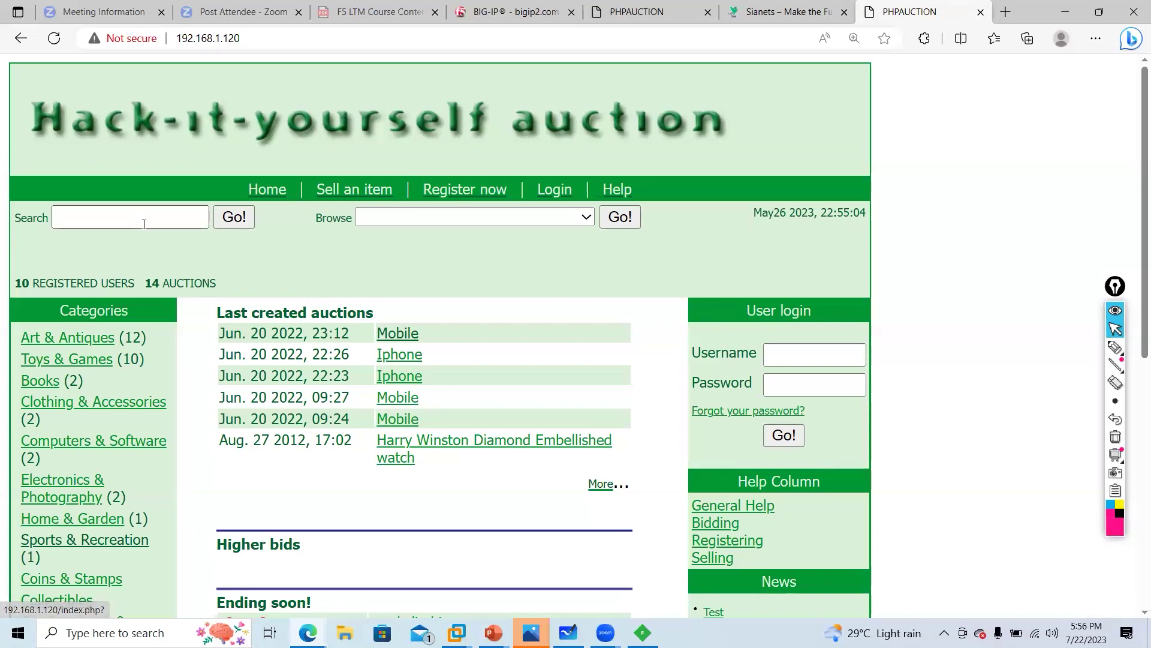
scroll(144, 223, "down", 2)
scroll(593, 68, "up", 2)
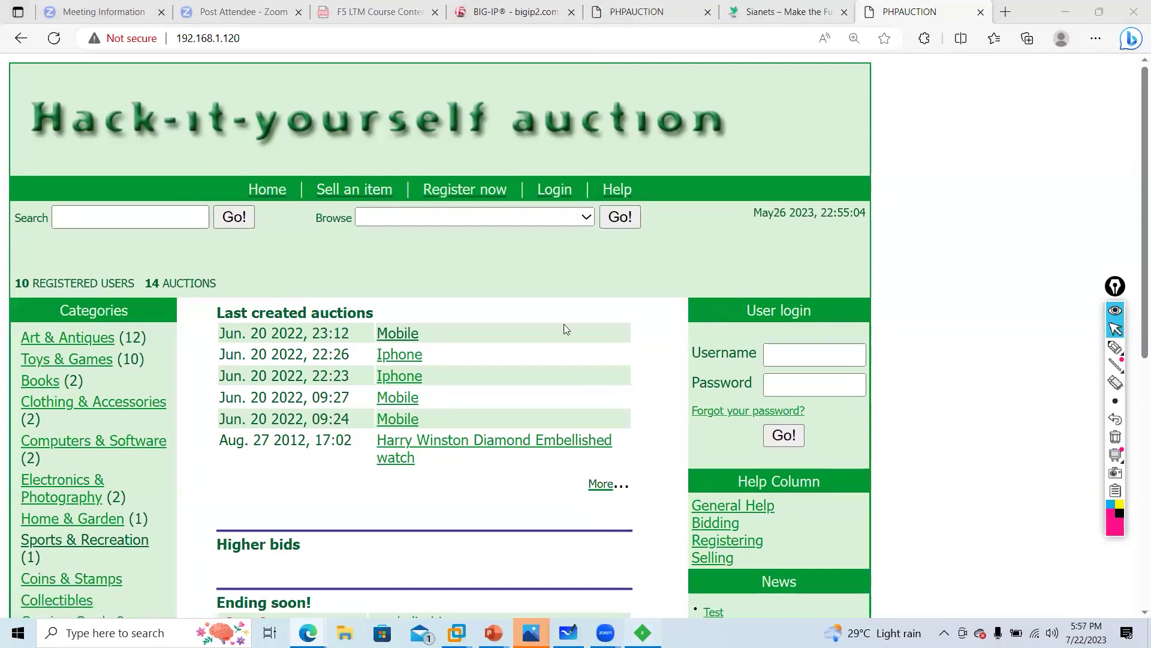
key("alt+Tab")
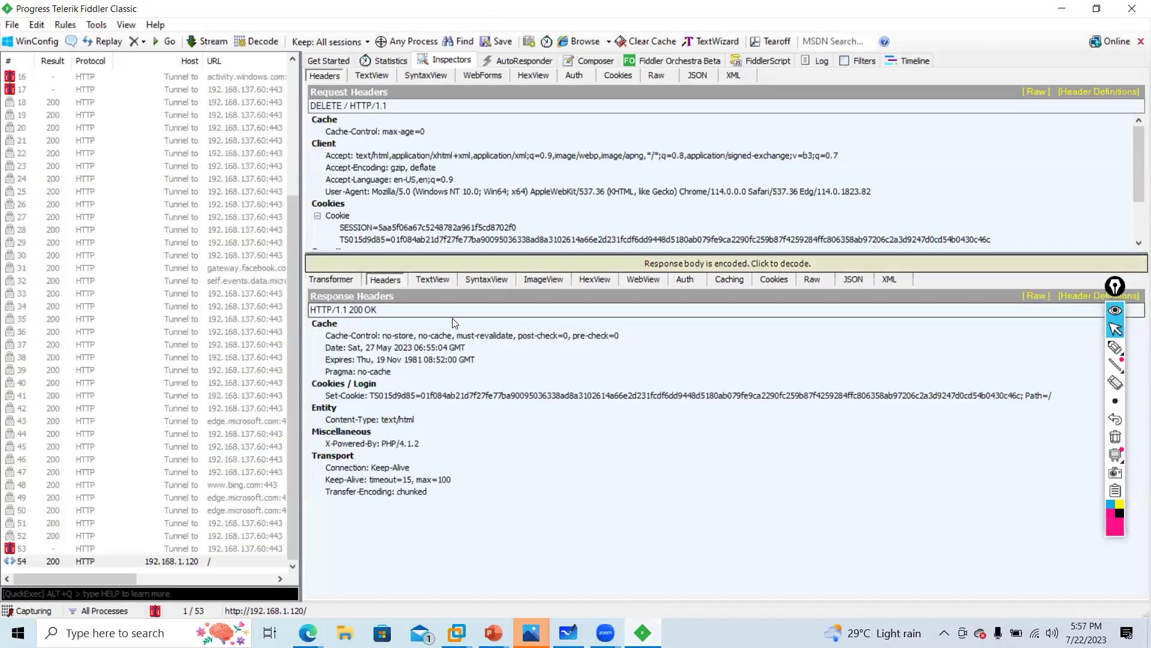
key("alt+Tab")
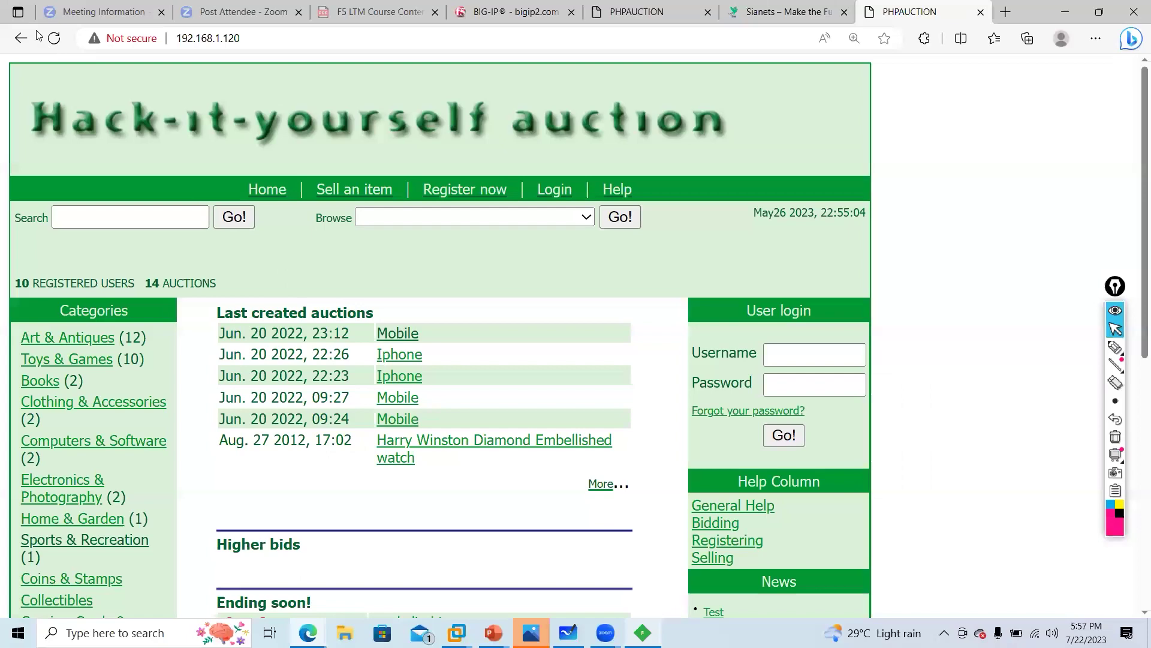
Step: Check the held sessions in Fiddler and reload the BIG-IP configuration page in the browser
key("ctrl+4")
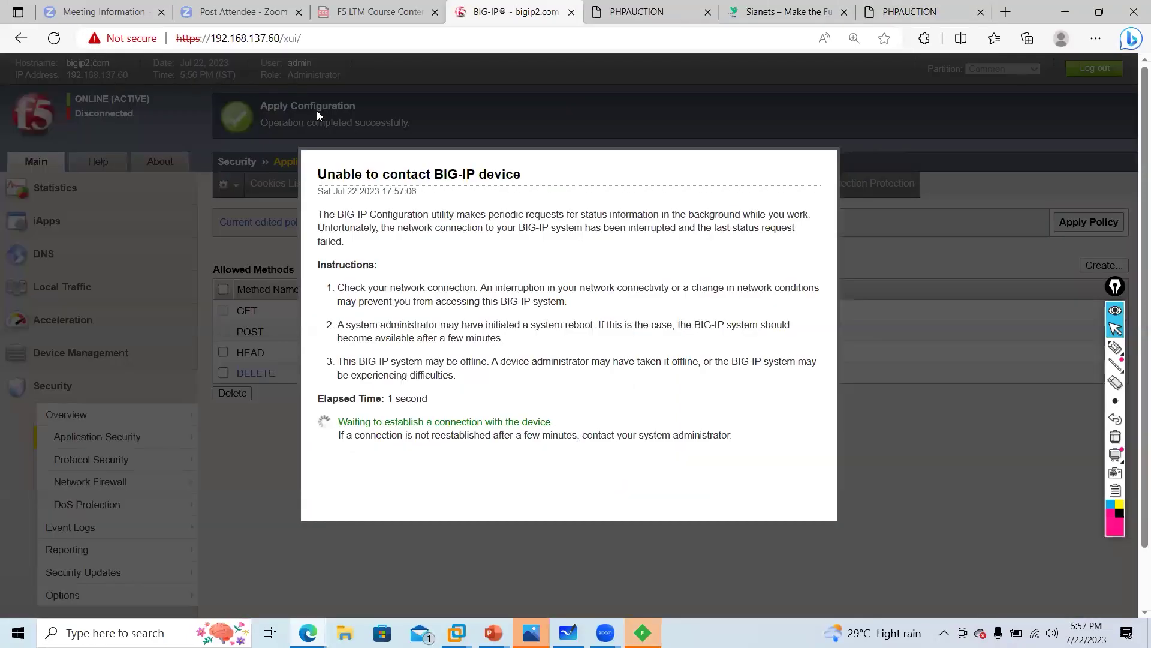
key("alt+Tab")
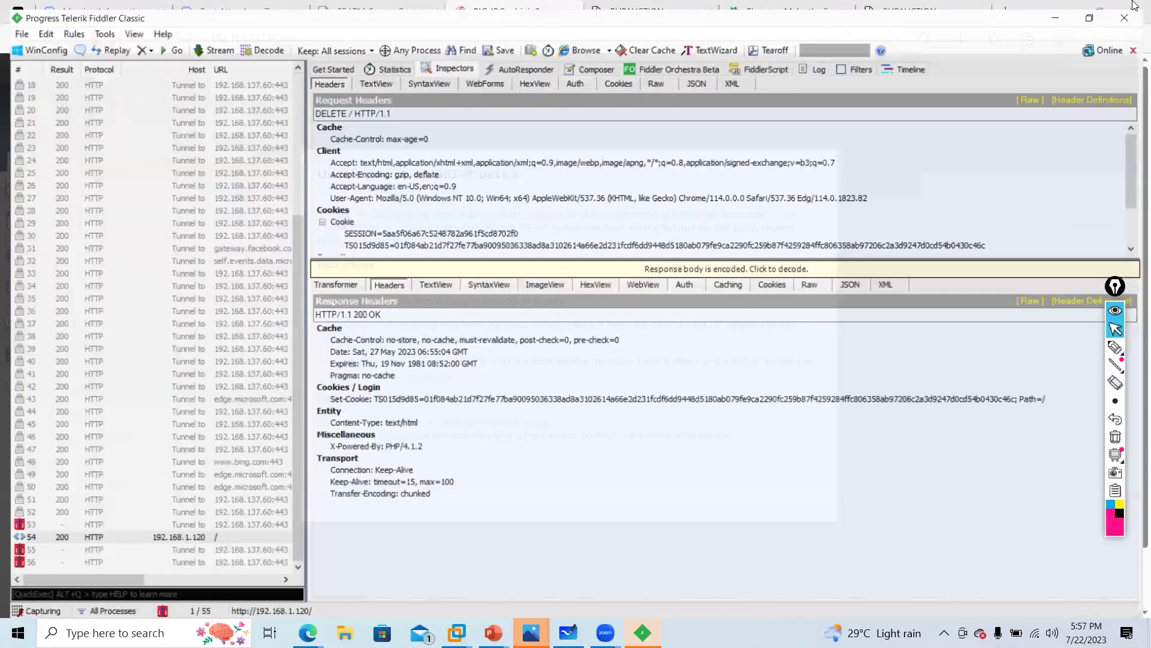
key("alt+e")
key("Escape")
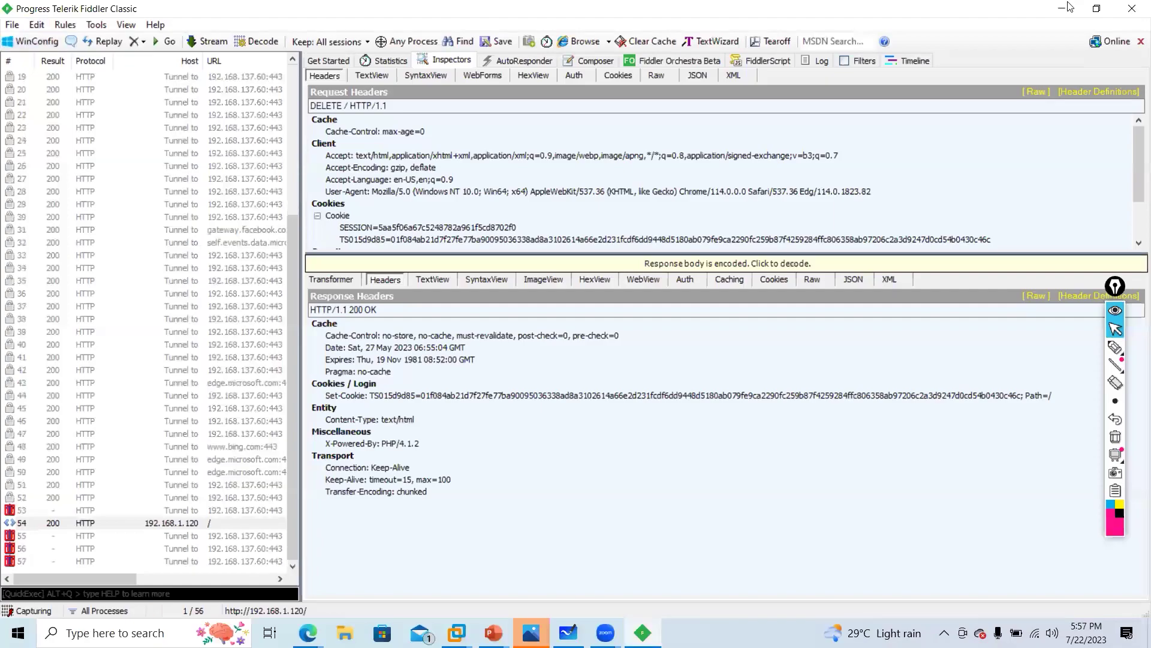
key("alt+Tab")
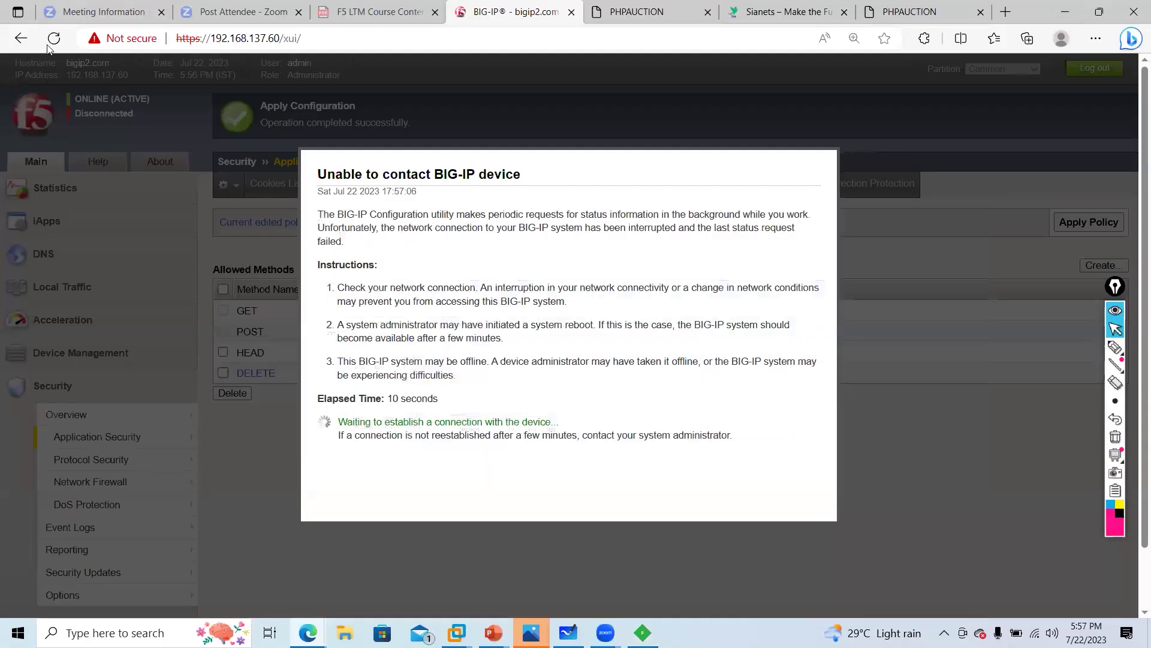
left_click(54, 39)
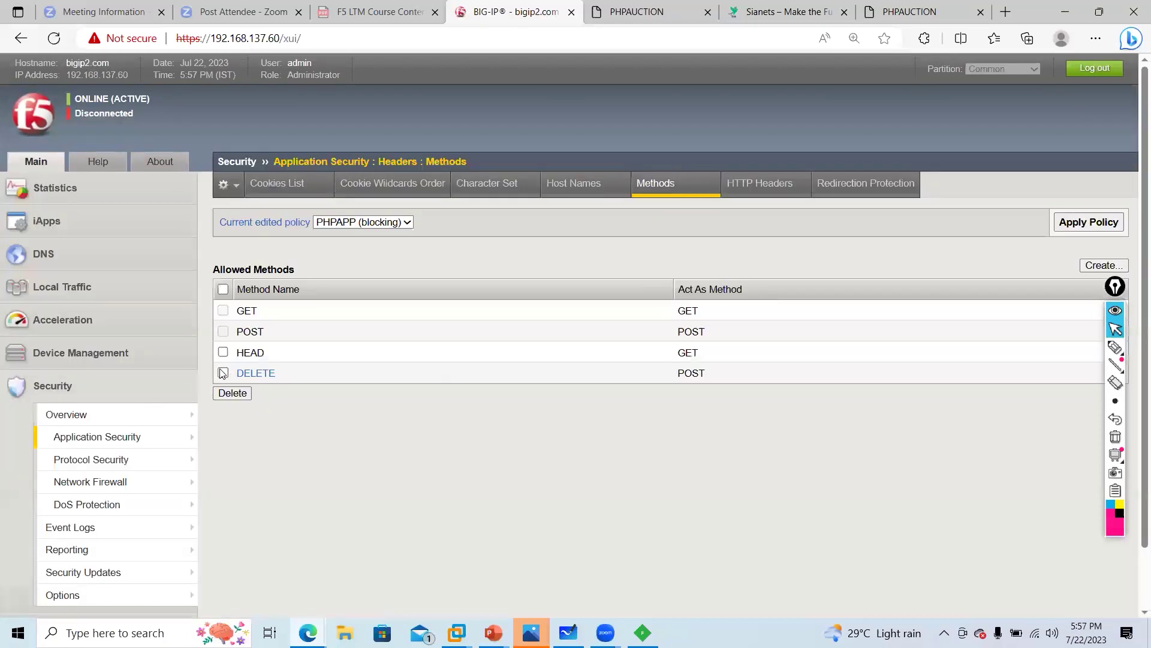
Step: Remove the DELETE method from the allowed methods and apply the PHPAPP policy
left_click(222, 373)
left_click(233, 394)
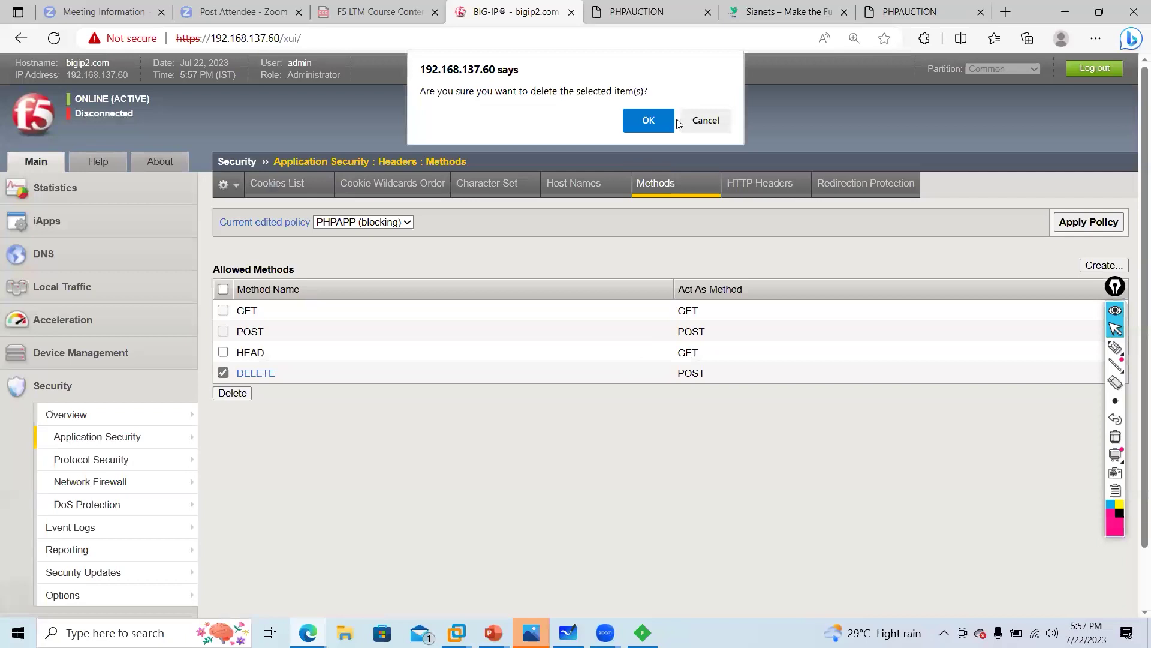
left_click(647, 121)
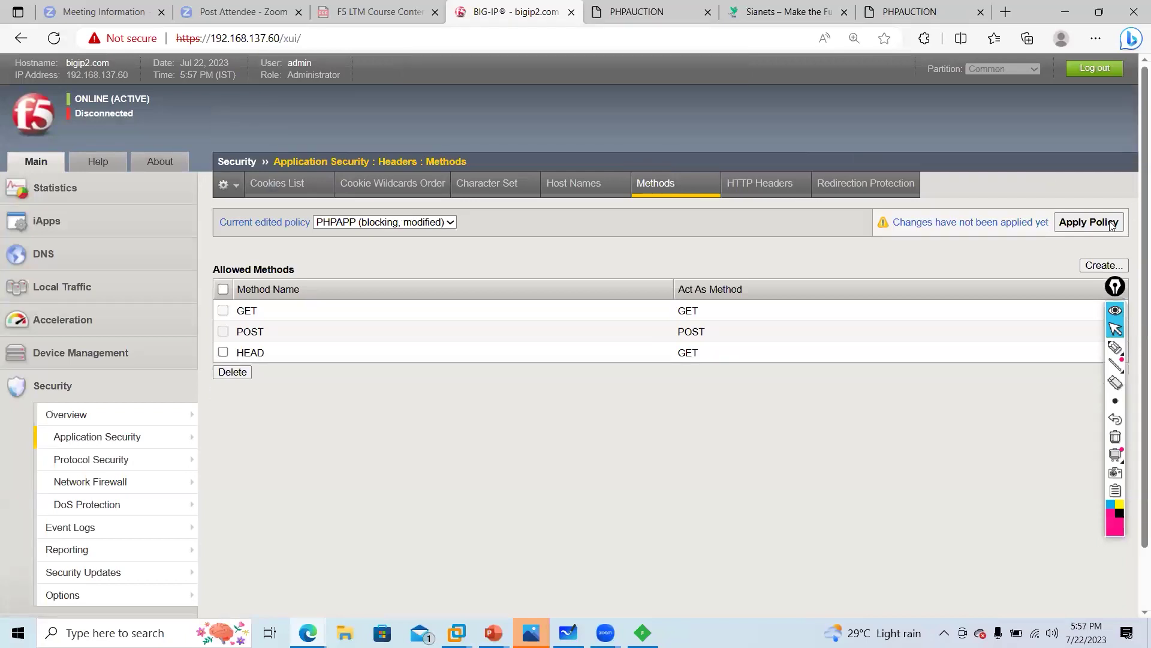
left_click(1111, 223)
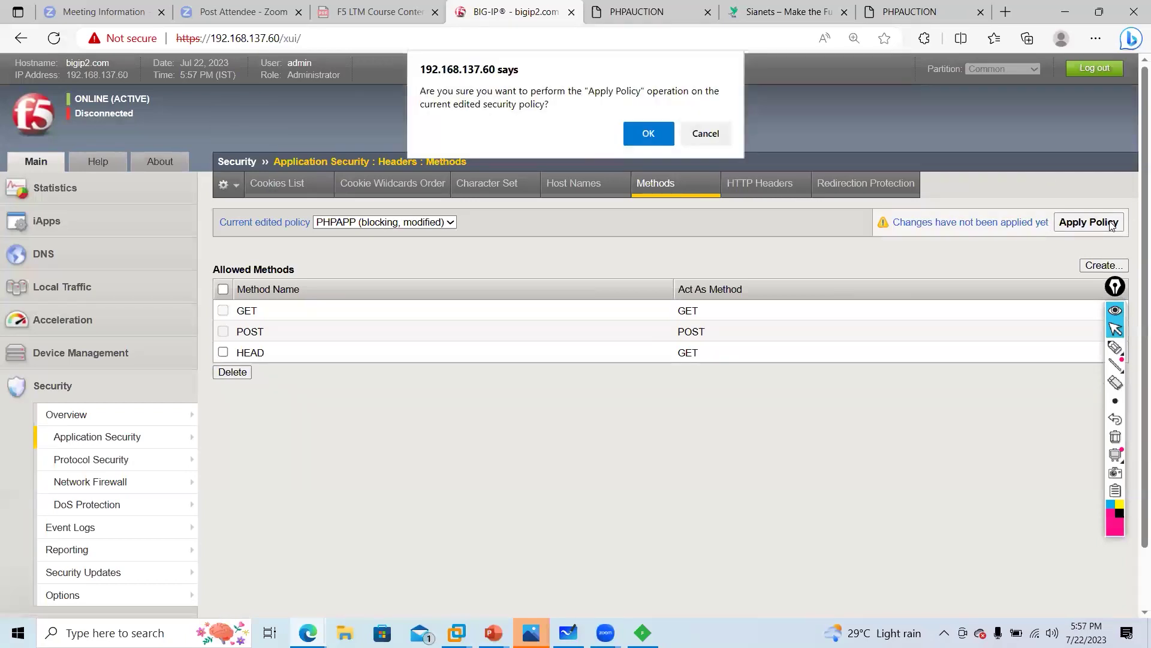
left_click(633, 140)
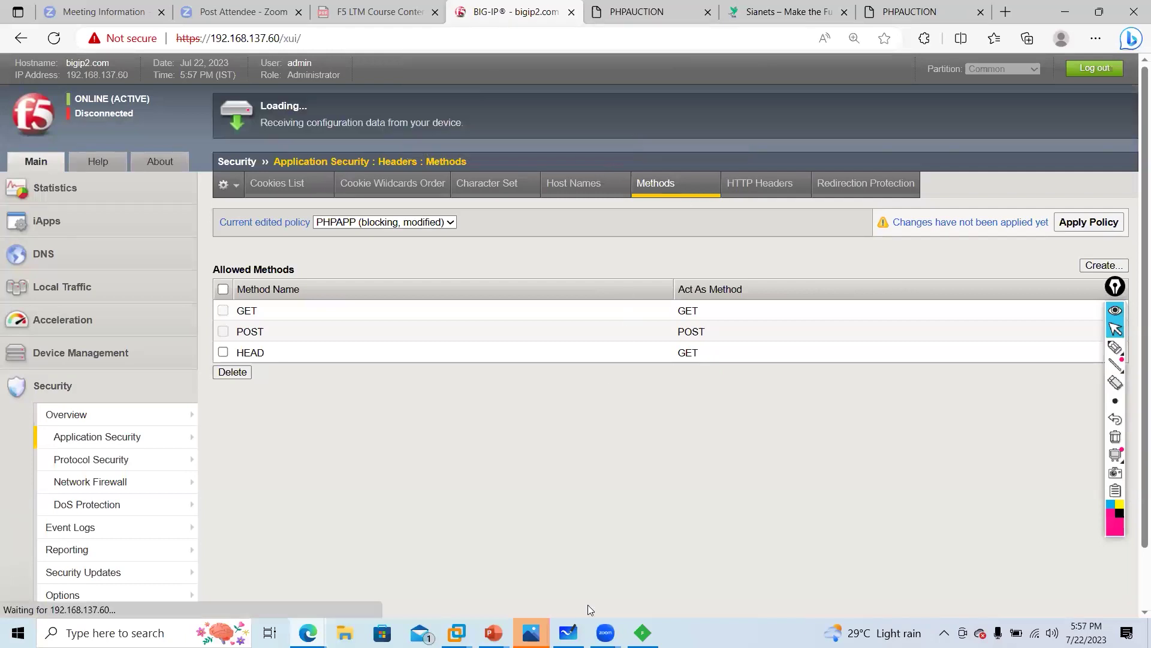
Step: Handwrite the annotation "FW + Security + Cloud" vertically over the Methods page and circle "Cloud"
left_click(1115, 346)
mouse_move(810, 210)
left_mouse_down()
mouse_move(804, 234)
mouse_move(833, 209)
left_mouse_up()
mouse_move(828, 210)
left_mouse_down()
mouse_move(838, 229)
mouse_move(850, 210)
left_mouse_up()
left_click_drag(819, 257, 819, 280)
mouse_move(809, 263)
left_mouse_down()
mouse_move(830, 264)
mouse_move(807, 309)
mouse_move(888, 289)
mouse_move(917, 322)
left_mouse_up()
left_click(831, 311)
left_click_drag(858, 300, 858, 328)
left_click_drag(851, 316, 865, 316)
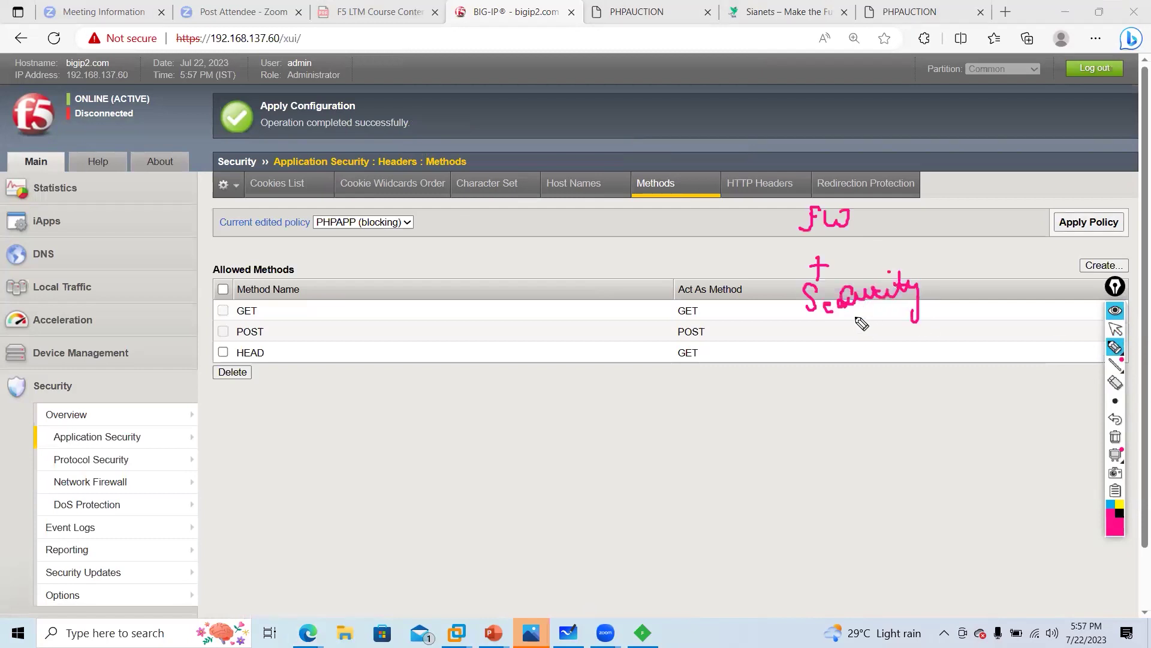
left_click(837, 361)
left_click_drag(840, 360, 834, 379)
left_click_drag(847, 358, 848, 379)
left_click_drag(854, 367, 895, 381)
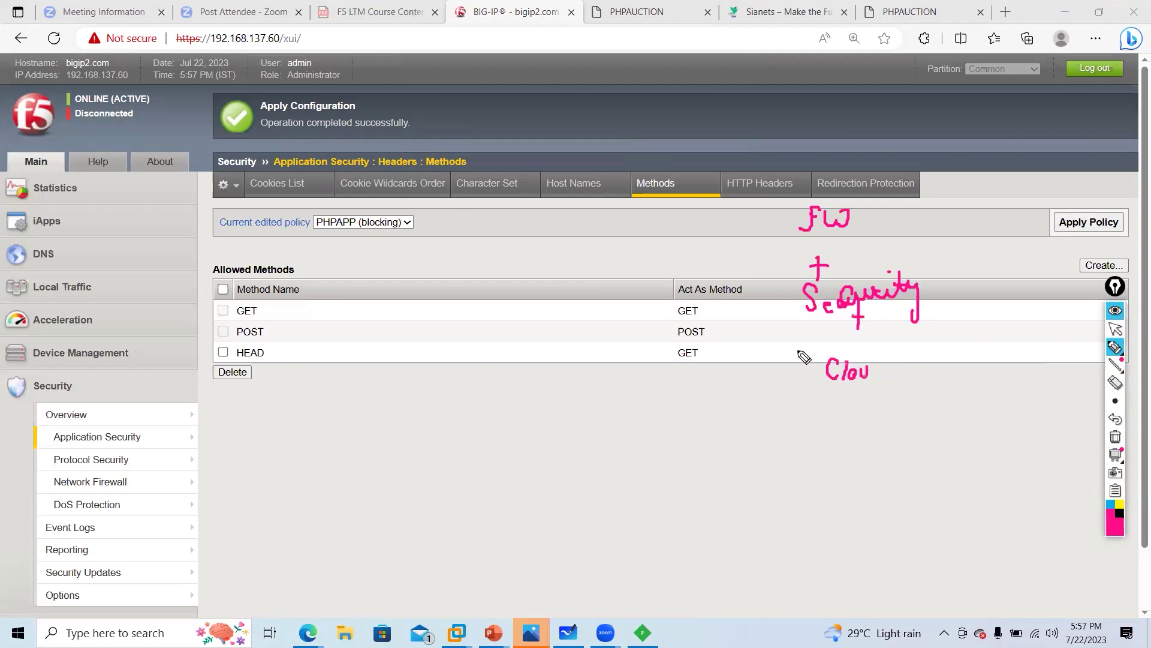
left_click_drag(858, 329, 854, 405)
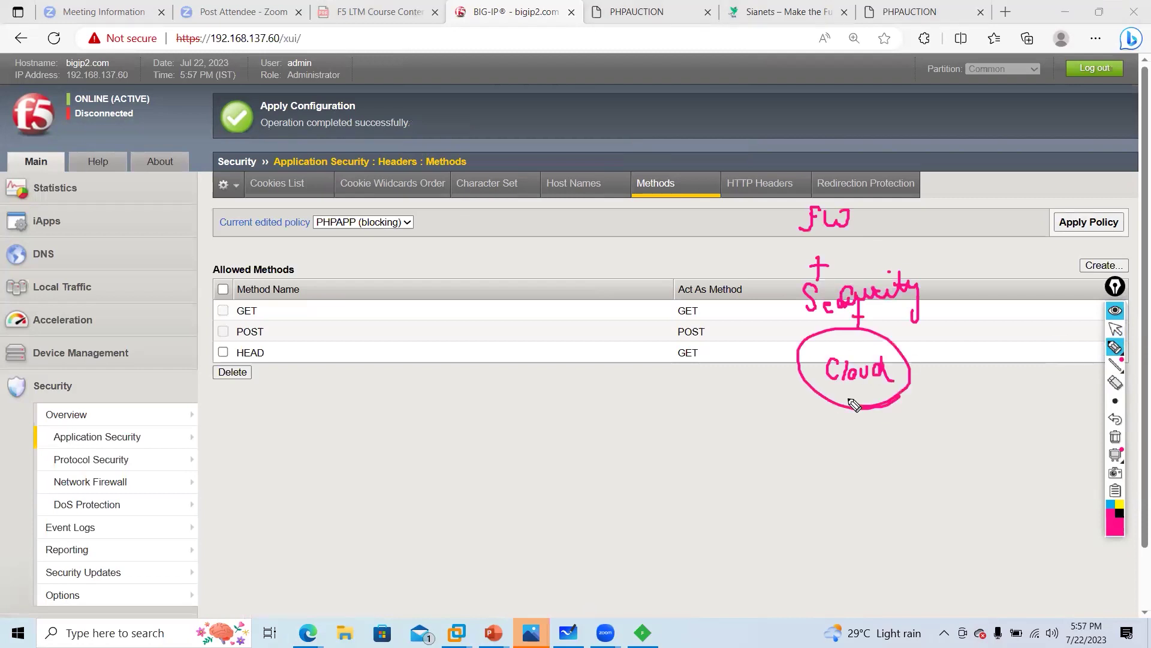
Step: Draw a small arrow below the circled "Cloud" and handwrite "L7 (VIP)" beneath the allowed methods list
left_click_drag(781, 448, 814, 444)
mouse_move(416, 399)
left_mouse_down()
mouse_move(447, 435)
mouse_move(504, 414)
mouse_move(508, 428)
left_mouse_up()
left_click_drag(519, 429, 523, 420)
left_click_drag(534, 399, 531, 459)
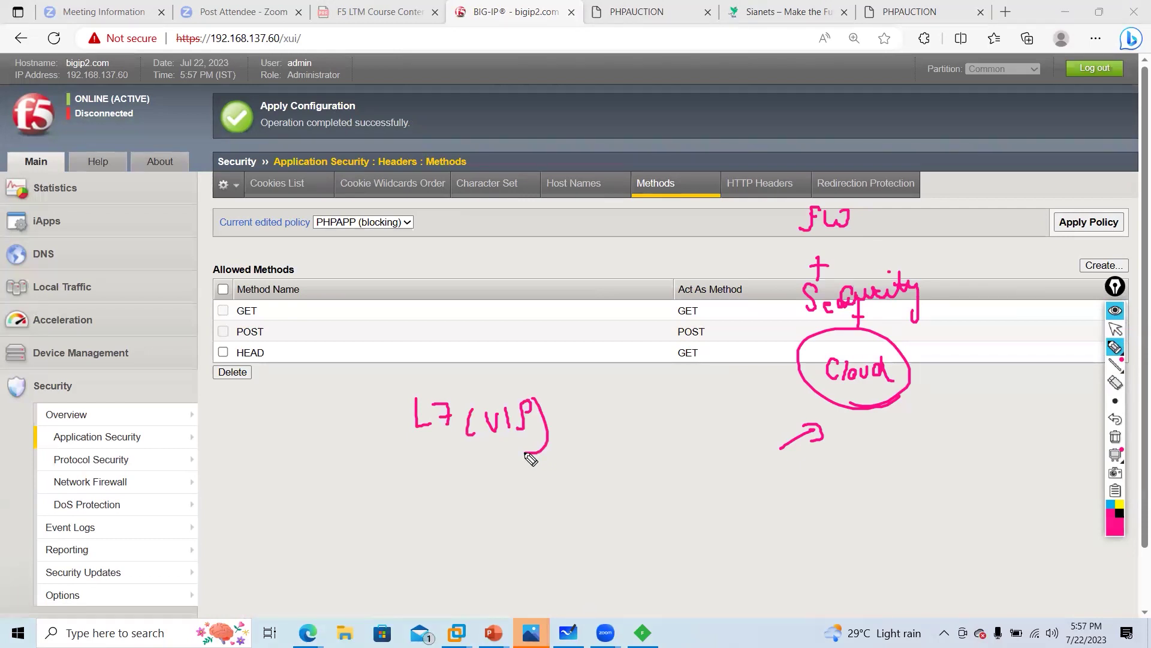
Step: Handwrite "HTTP" over the allowed methods list, circle it and return to the normal pointer
mouse_move(522, 261)
left_mouse_down()
mouse_move(522, 282)
mouse_move(534, 270)
left_mouse_up()
mouse_move(535, 262)
left_mouse_down()
mouse_move(534, 282)
mouse_move(551, 264)
left_mouse_up()
left_click_drag(544, 264, 544, 283)
left_click_drag(552, 263, 567, 263)
mouse_move(562, 263)
left_mouse_down()
mouse_move(564, 283)
mouse_move(625, 257)
mouse_move(601, 315)
left_mouse_up()
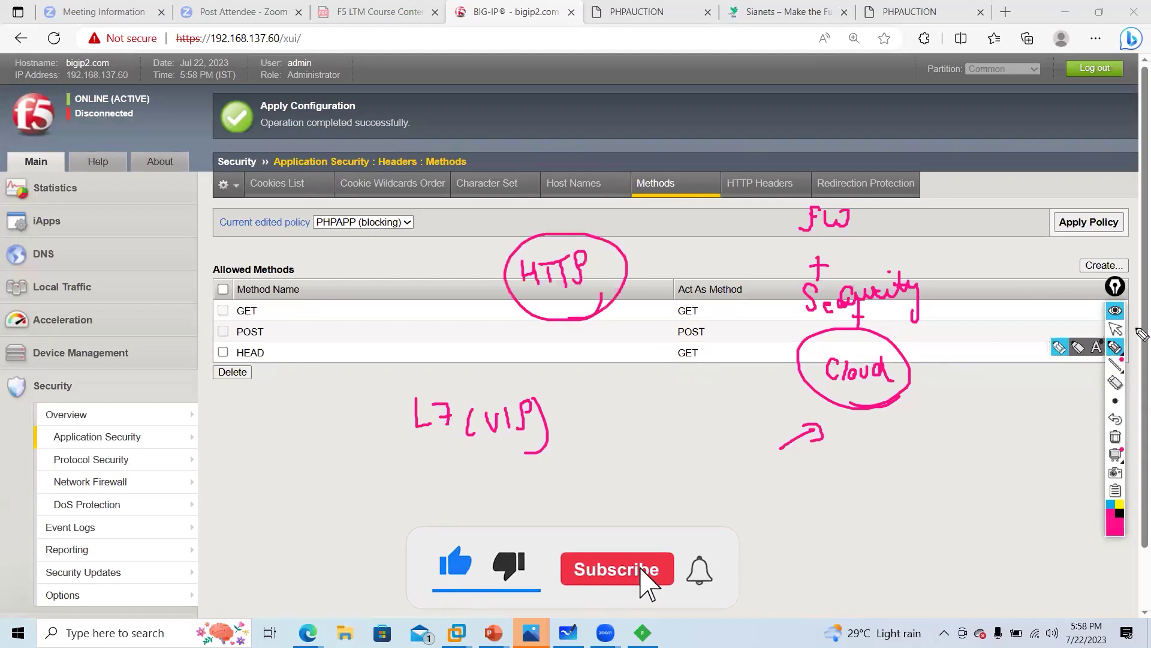
left_click(1115, 328)
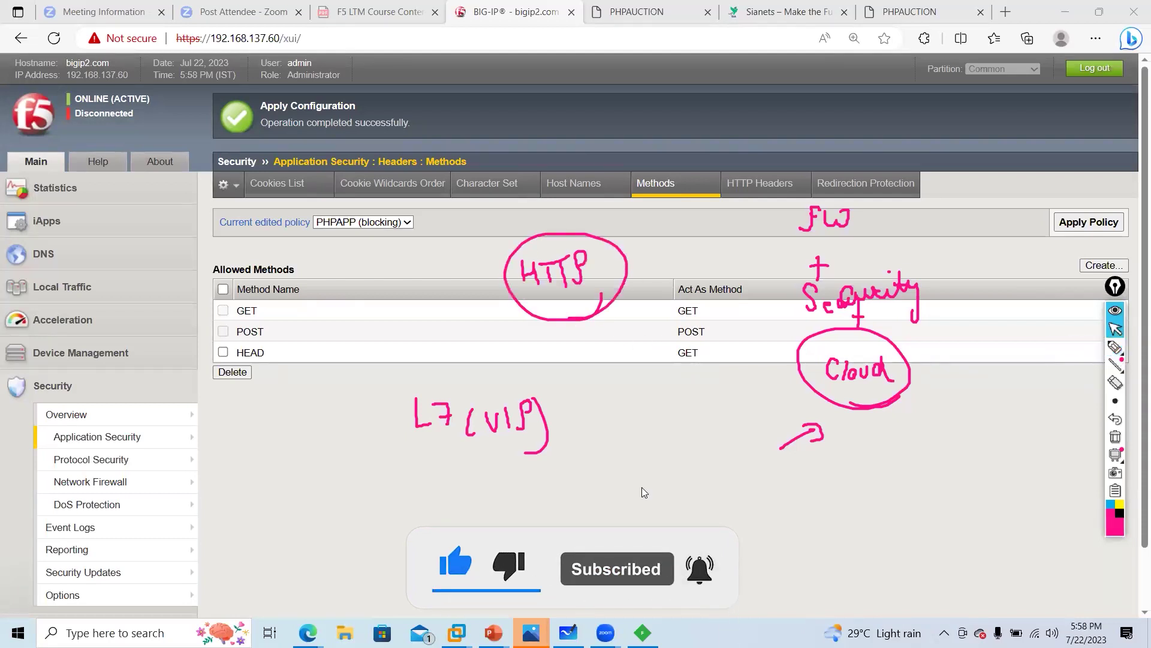